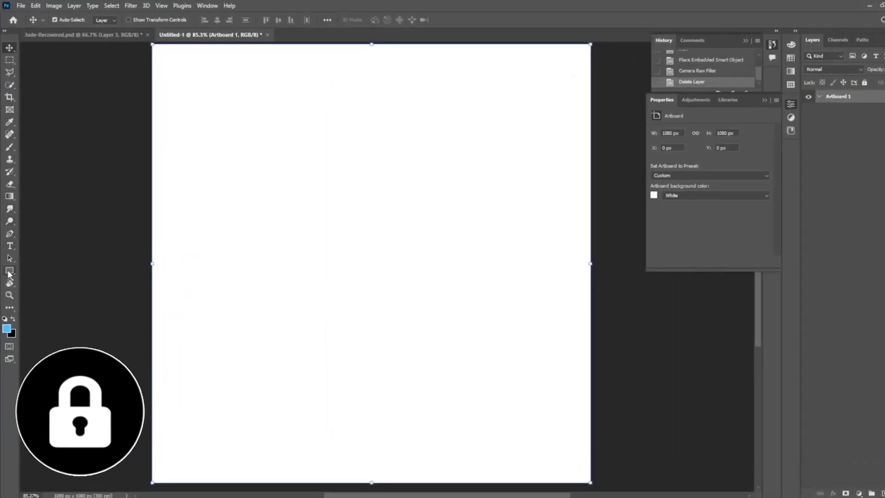
Draw the first light-blue card rectangle and centre it on the artboard
mouse_move(201, 170)
mouse_down()
mouse_move(373, 362)
mouse_move(329, 368)
mouse_move(342, 377)
mouse_up()
key(v)
click(217, 20)
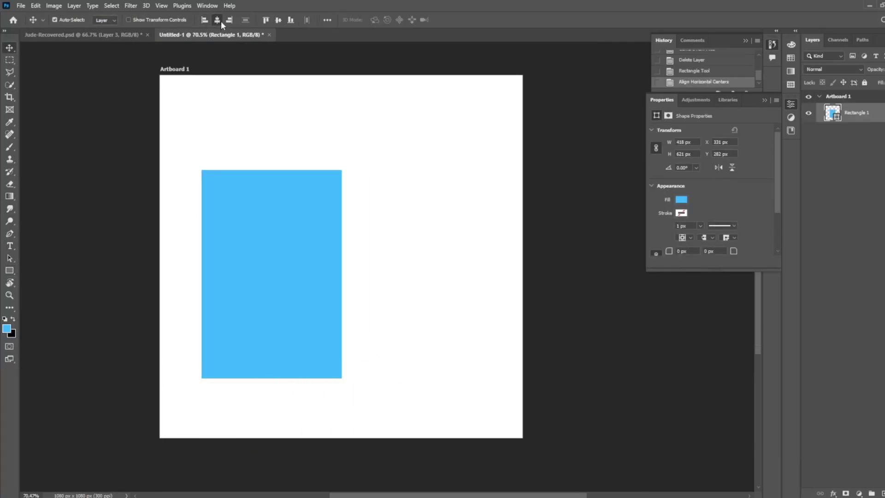
click(278, 19)
Shift the card left, duplicate it to the right, group both and centre the pair horizontally
drag(373, 266, 314, 263)
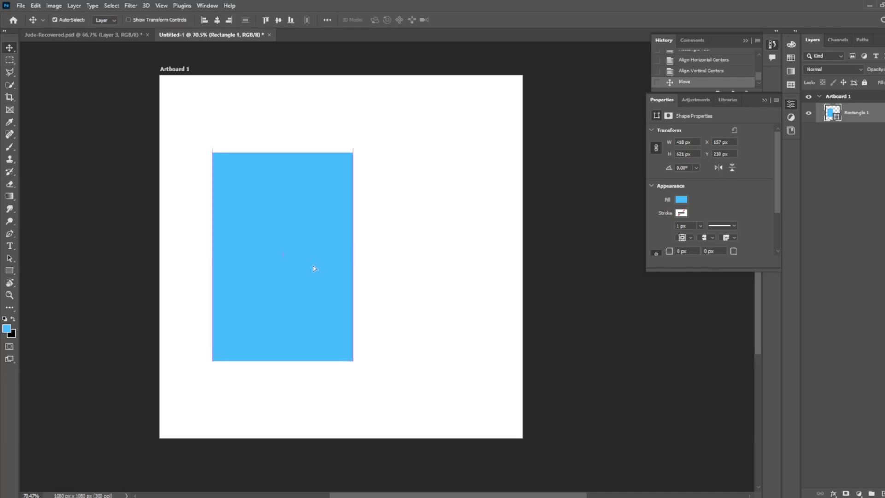
drag(278, 228, 437, 229)
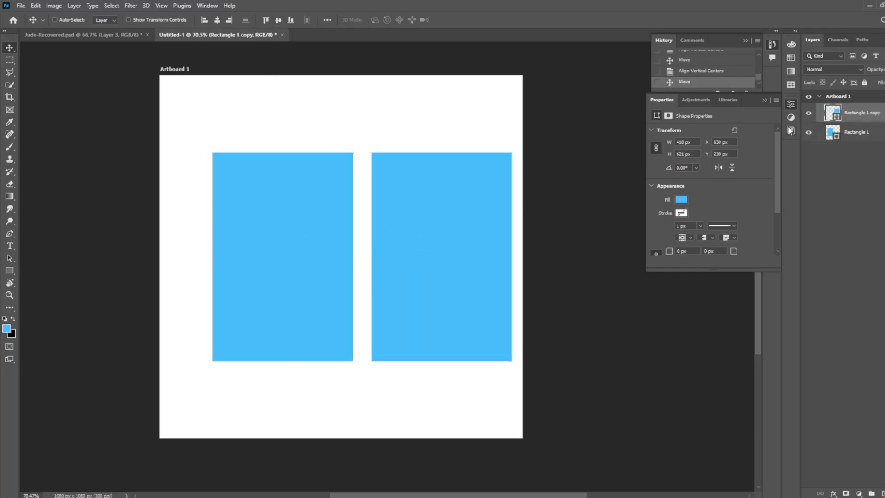
key(ctrl+g)
click(217, 20)
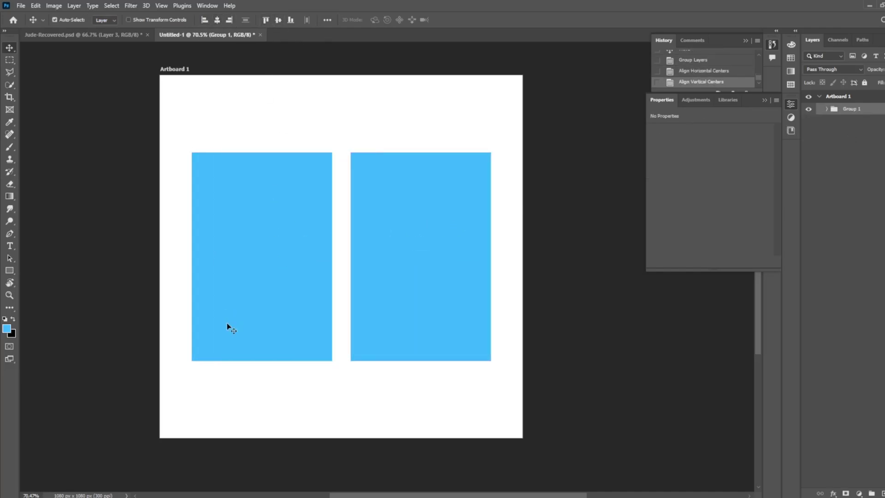
Place the first player photo, scale it over the left card and clip it inside that card
drag(507, 174, 190, 273)
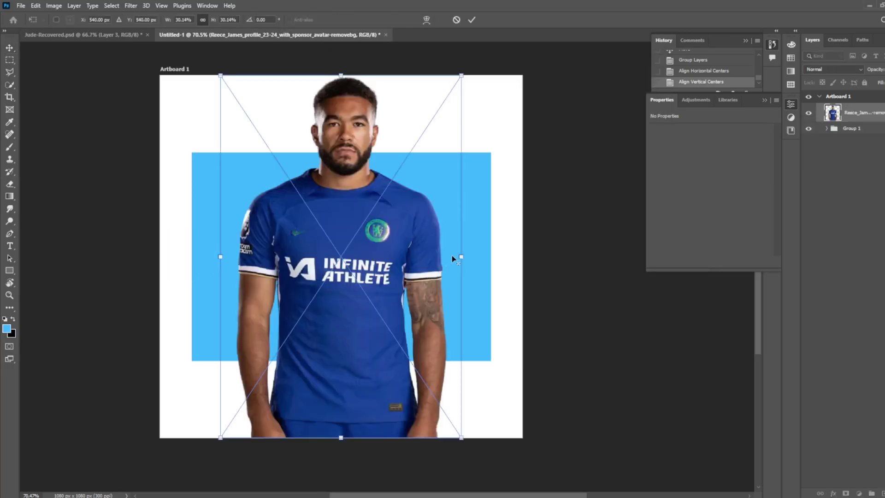
drag(453, 256, 428, 256)
drag(382, 274, 302, 269)
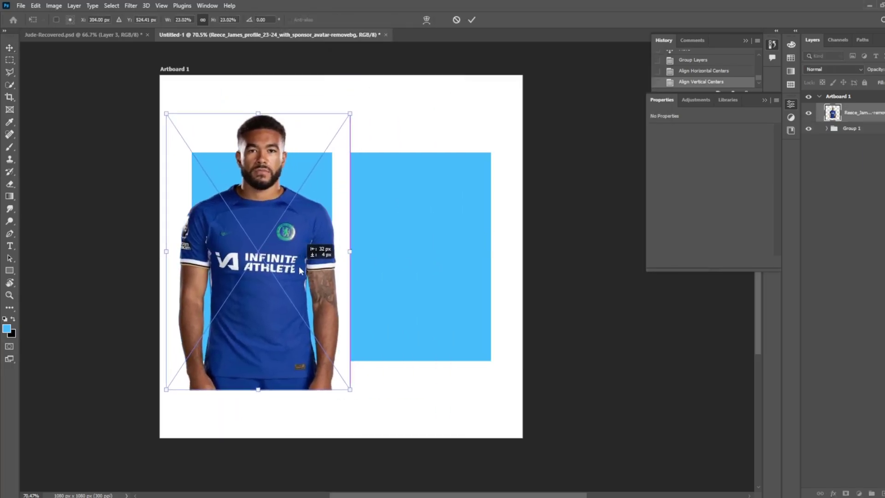
key(Return)
scroll(301, 266, up, 3)
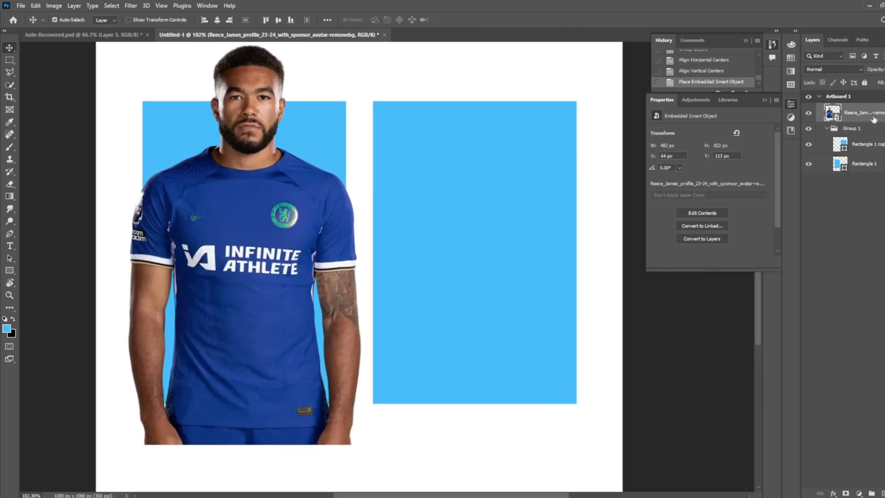
drag(874, 122, 867, 154)
key(ctrl+alt+g)
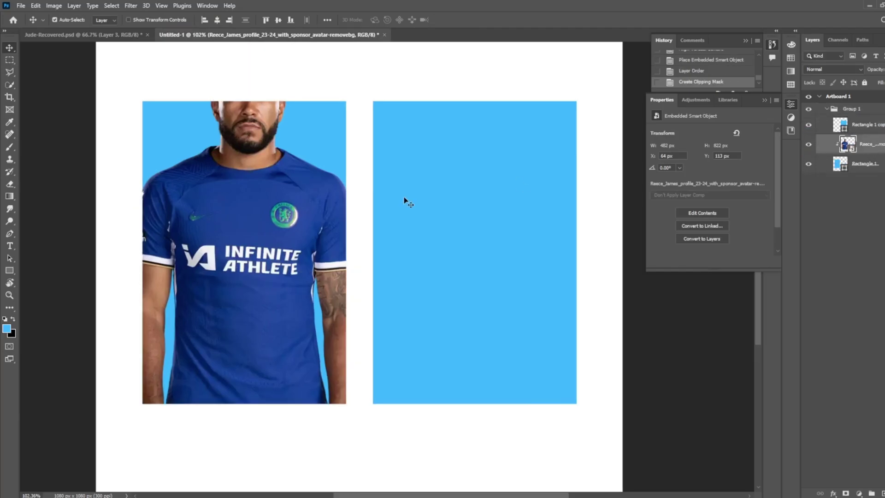
Place the second player photo at the group's top, sized and positioned over the right card
drag(445, 179, 309, 305)
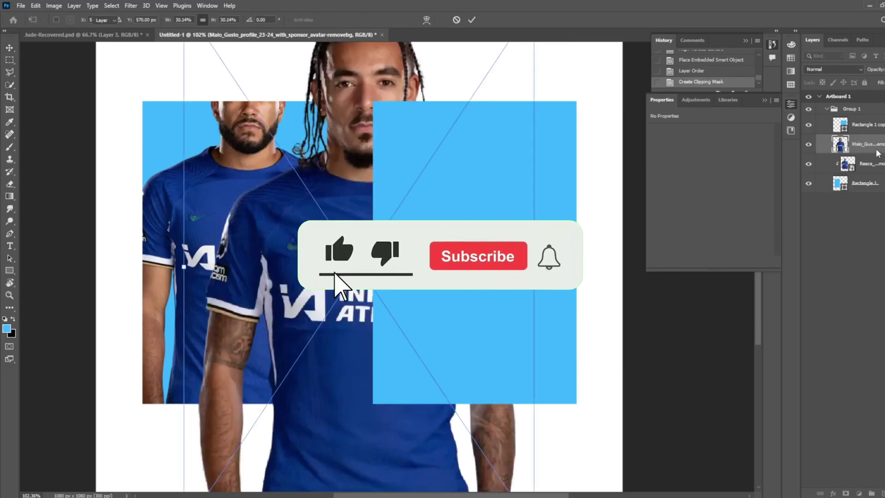
drag(878, 153, 867, 119)
key(ctrl+0)
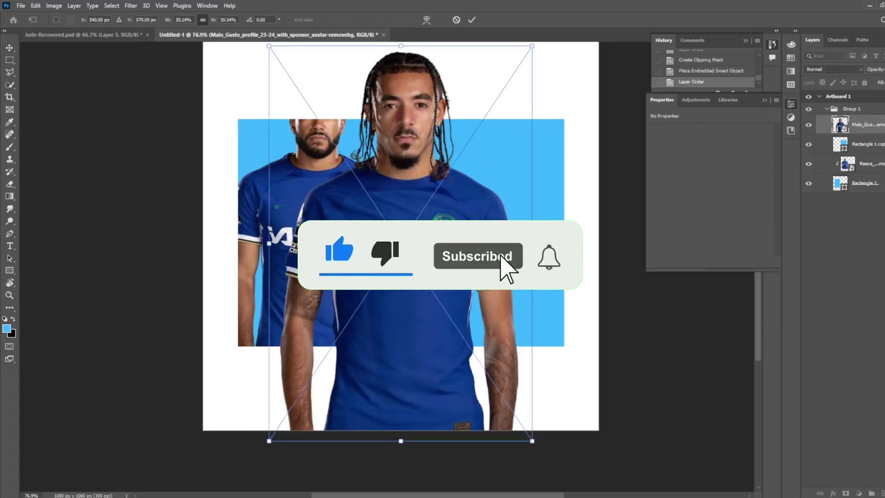
mouse_move(269, 46)
mouse_down()
mouse_move(479, 93)
mouse_move(486, 132)
mouse_up()
key(Return)
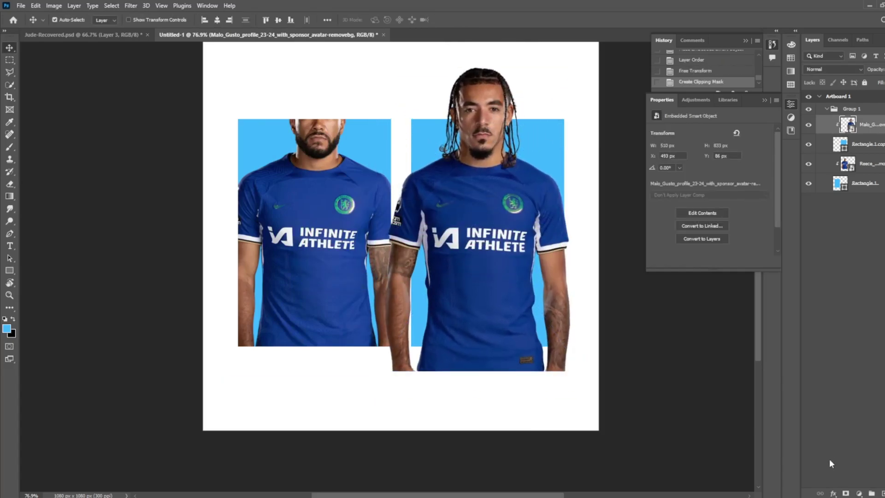
Duplicate the right player with an inverted mask and paint his head back above the card with a soft brush
key(ctrl+j)
click(833, 493)
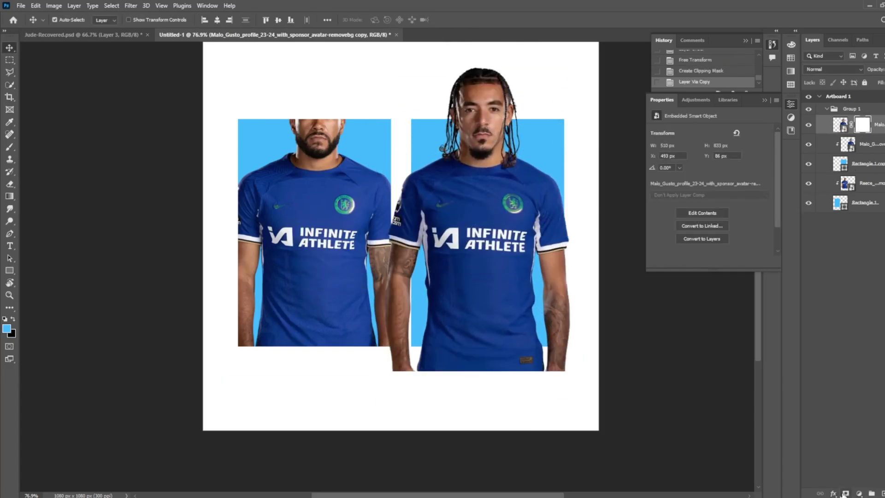
key(ctrl+i)
click(10, 147)
right_click(395, 260)
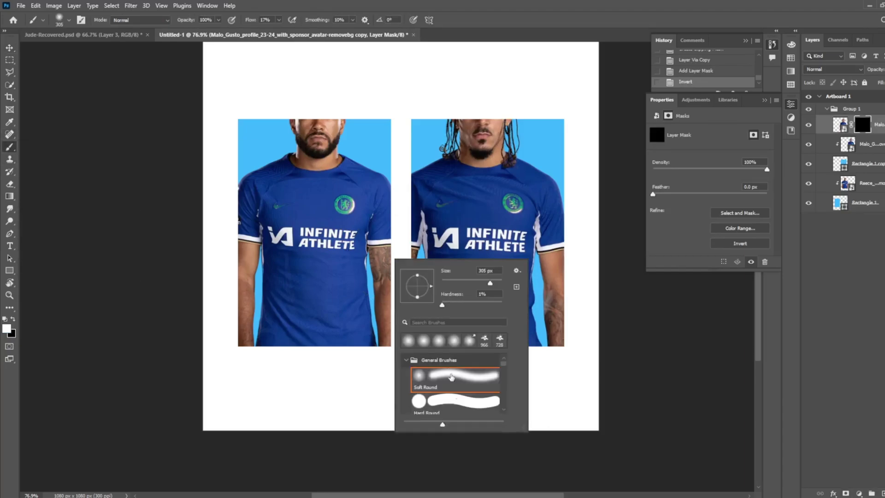
double_click(463, 404)
mouse_move(479, 111)
mouse_down()
mouse_move(461, 95)
mouse_move(544, 95)
mouse_up()
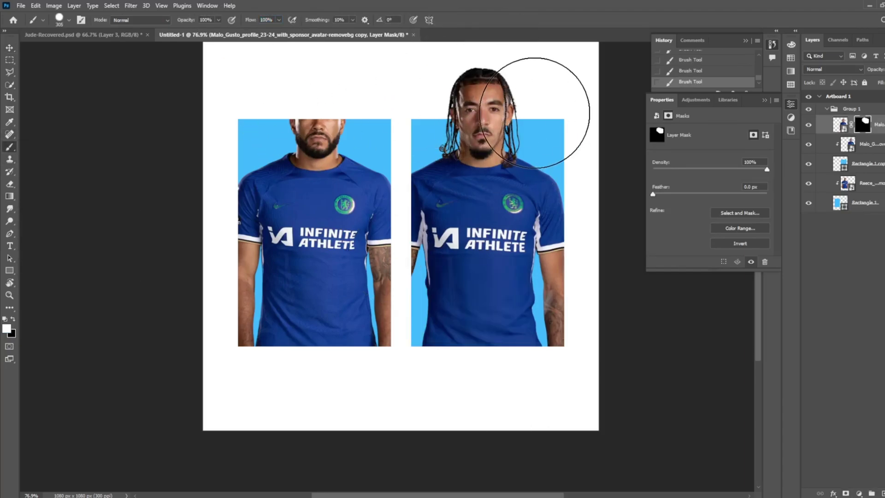
scroll(471, 129, up, 2)
scroll(471, 129, up, 1)
Duplicate the left player with an inverted mask and paint his head back above the card
click(856, 183)
key(ctrl+j)
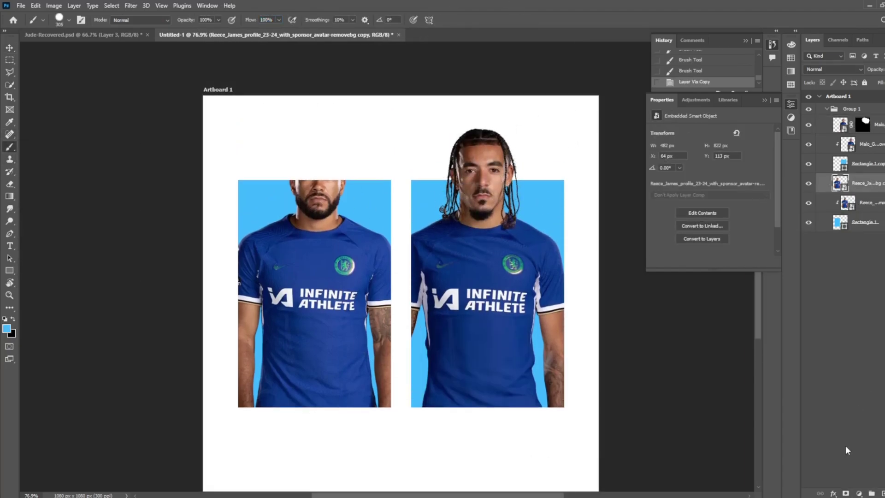
key(ctrl+alt+g)
click(845, 493)
key(ctrl+i)
drag(332, 152, 257, 182)
drag(277, 148, 199, 139)
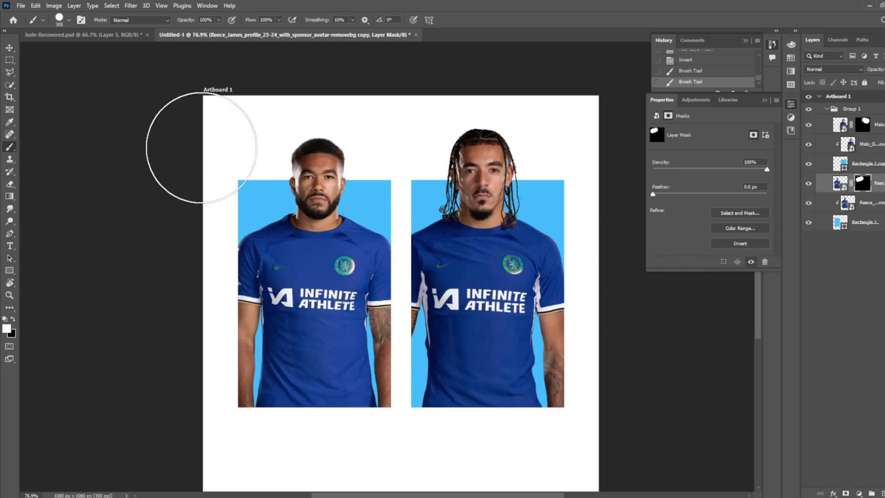
click(11, 49)
Shrink the right player's two layers slightly to match the left player
click(871, 144)
shift+click(871, 124)
key(ctrl+t)
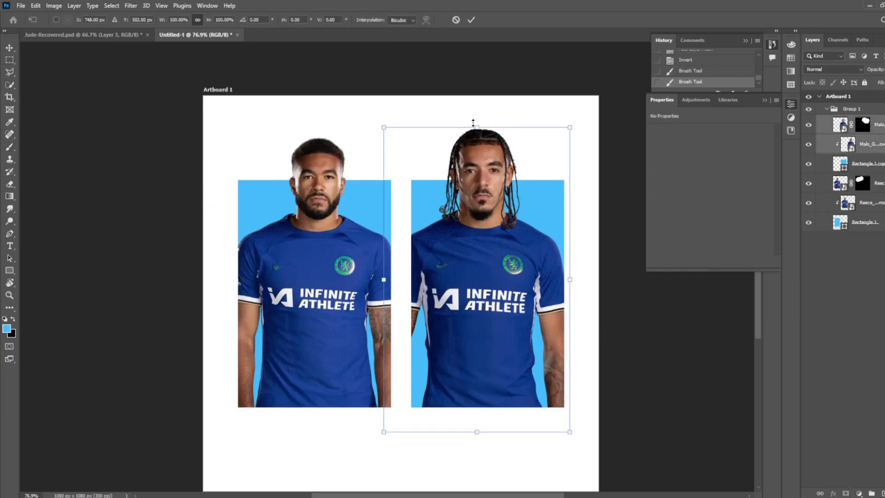
drag(477, 128, 480, 135)
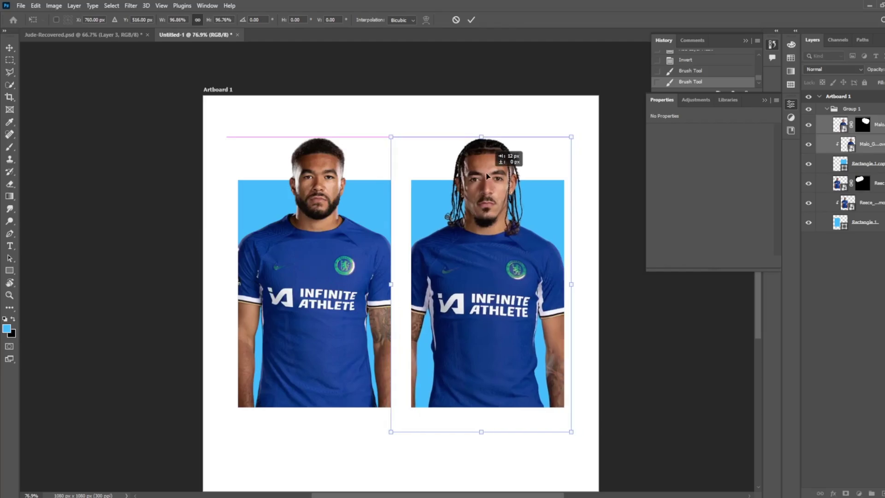
key(Return)
scroll(477, 328, down, 2)
scroll(477, 328, up, 3)
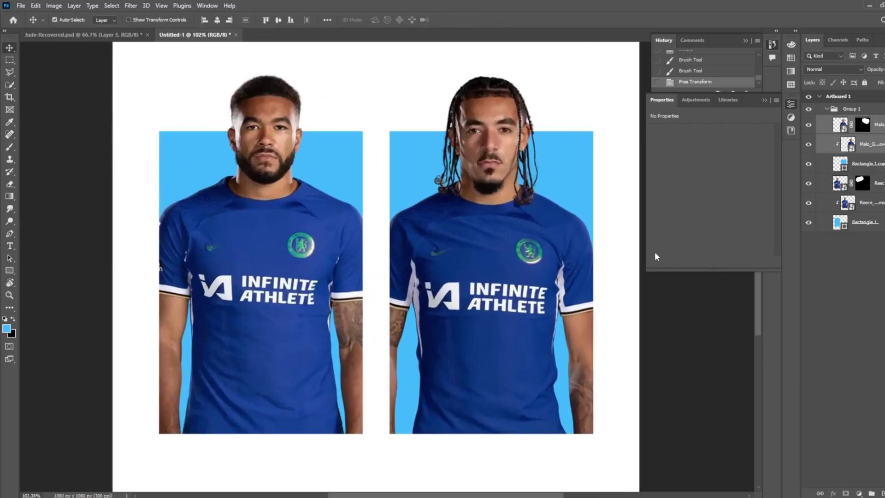
Fill the left card with a deep blue sampled from the player's shirt
click(842, 220)
click(681, 199)
click(776, 217)
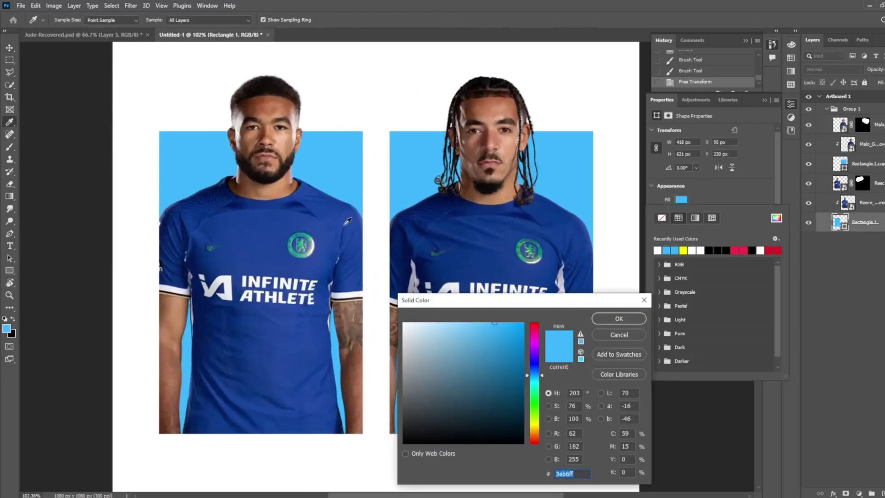
click(348, 221)
click(641, 320)
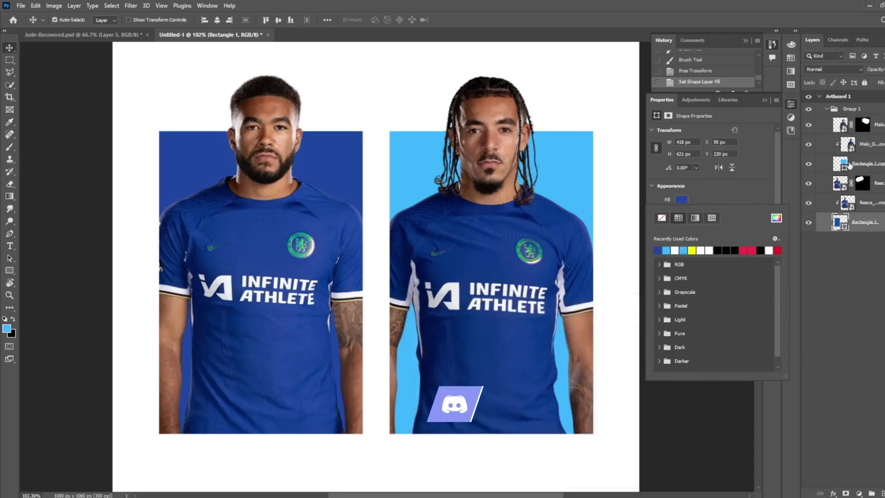
Apply the same deep blue fill to the right card
click(849, 164)
click(681, 199)
click(657, 251)
click(599, 275)
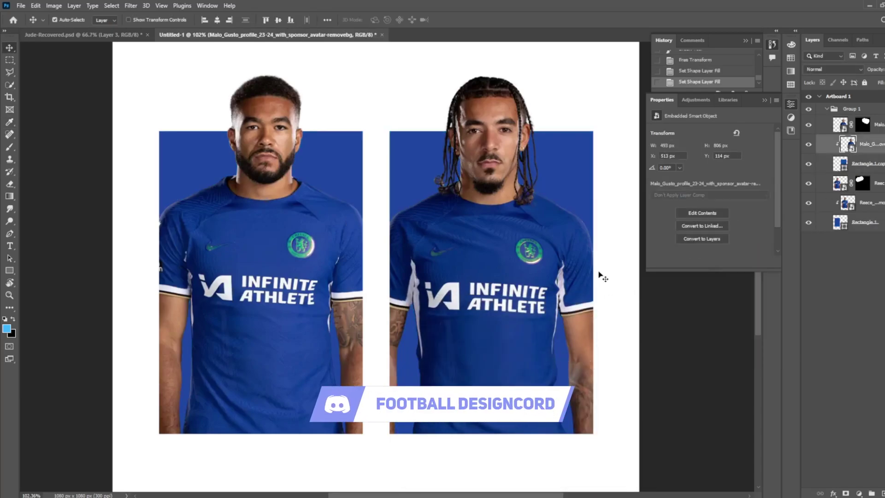
click(858, 164)
click(859, 493)
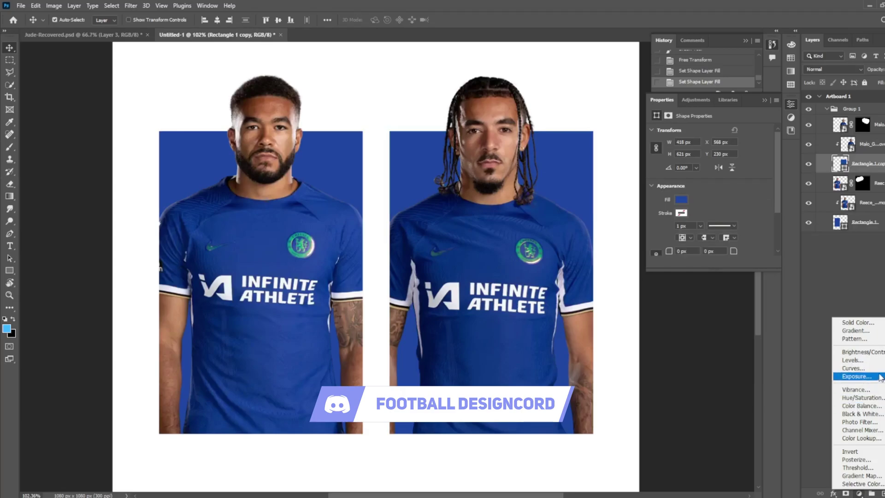
Add a raised Exposure adjustment to the right card, masked to a soft glow behind the player
click(856, 377)
drag(719, 155, 725, 168)
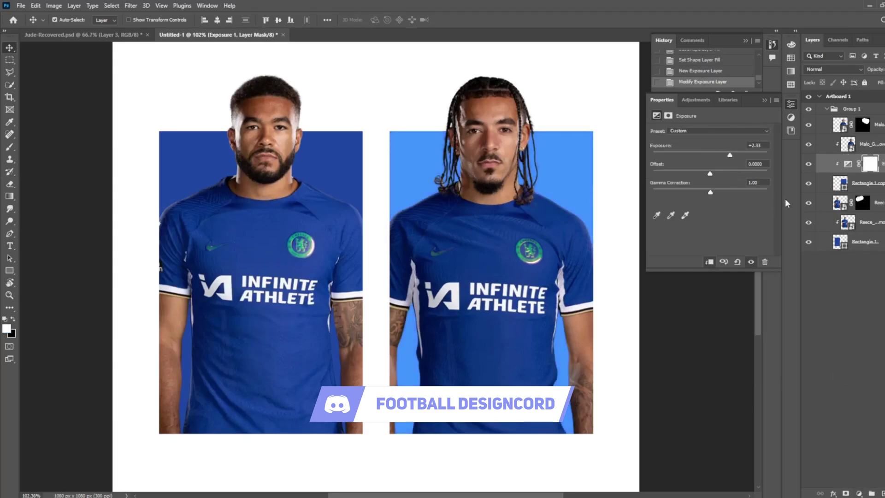
key(b)
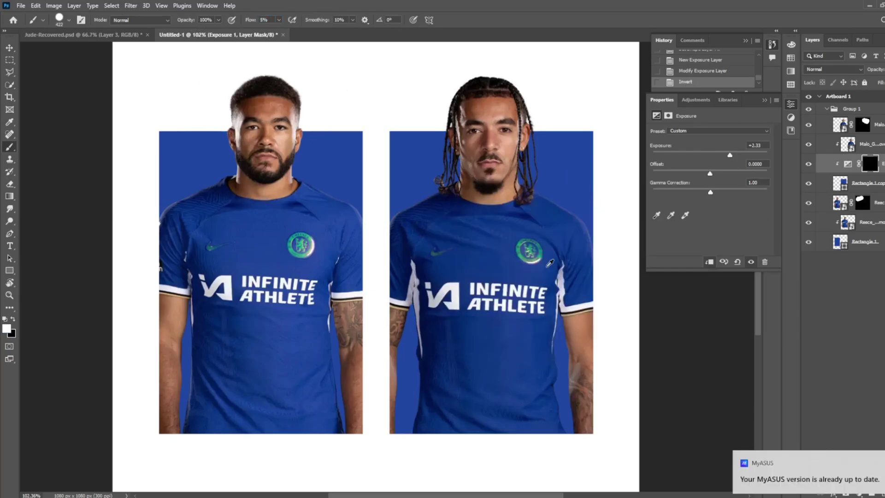
right_click(519, 229)
key(Return)
mouse_move(487, 252)
mouse_down()
mouse_move(469, 326)
mouse_move(450, 267)
mouse_move(538, 217)
mouse_move(456, 316)
mouse_move(507, 242)
mouse_up()
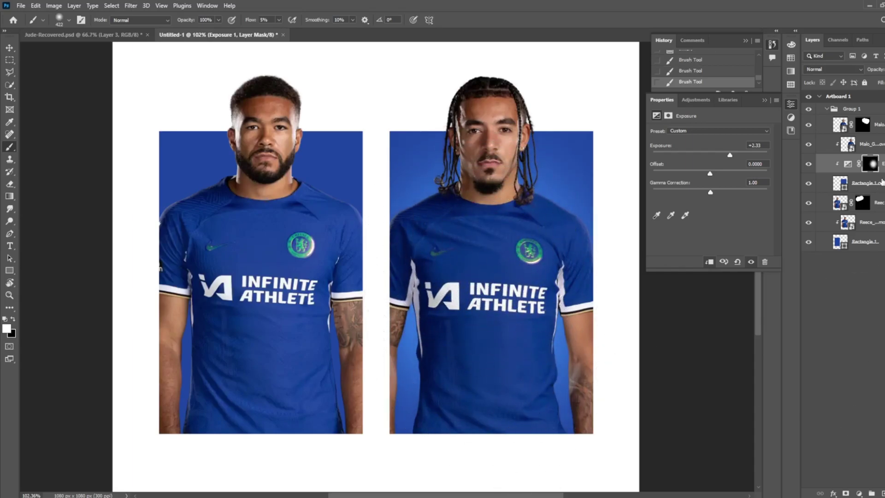
Copy the glow adjustment onto the left card and move it behind the left player
click(868, 241)
drag(848, 202, 848, 235)
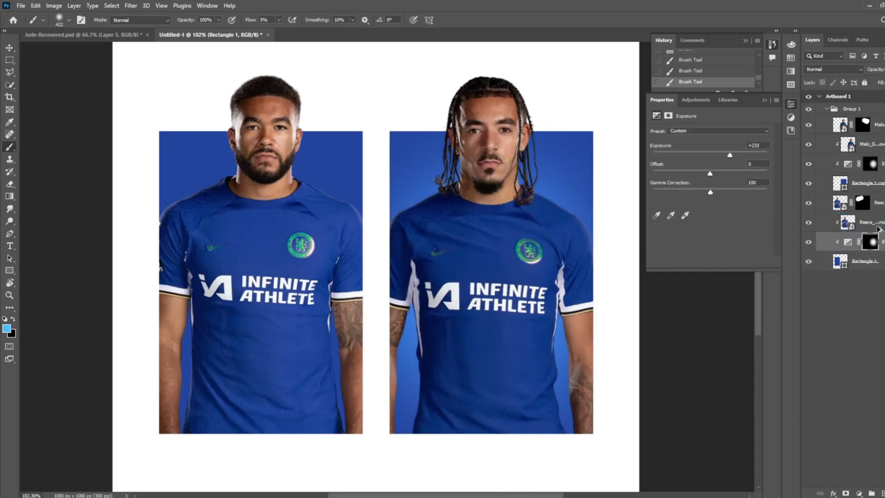
key(ctrl+t)
drag(567, 280, 385, 290)
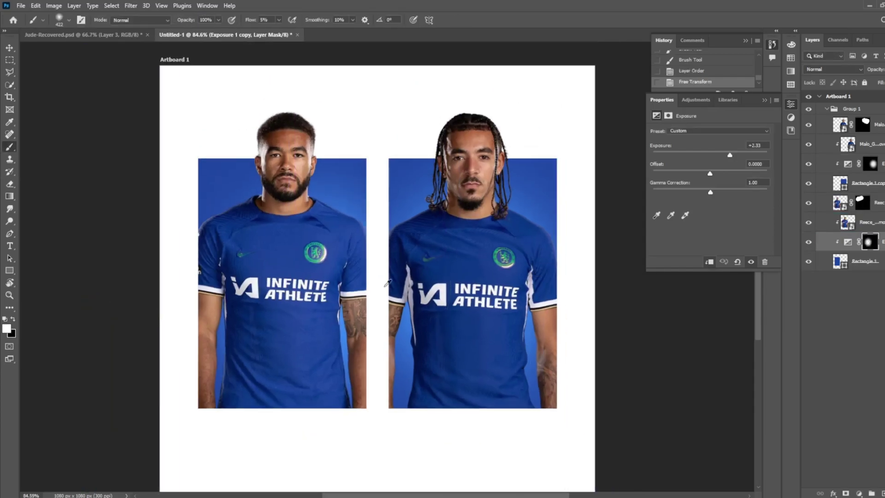
key(ctrl+0)
click(9, 47)
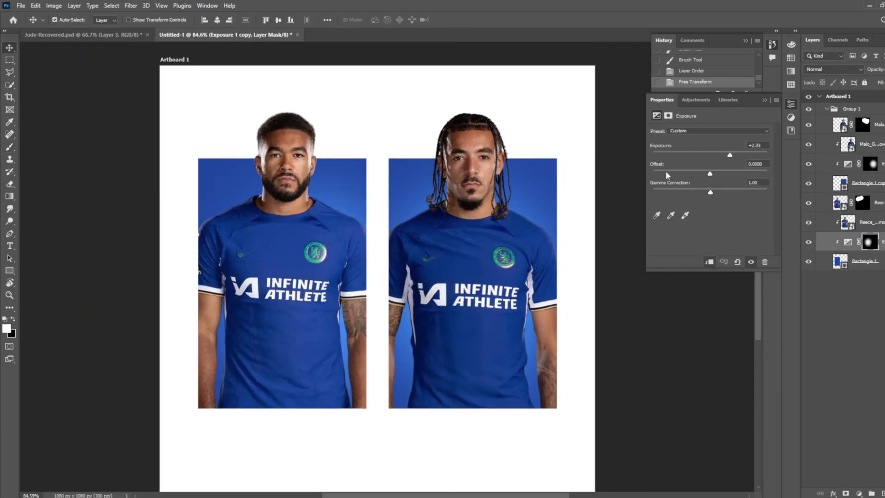
click(865, 144)
shift+click(867, 124)
Paint the right player's head-copy mask around his braided hair with a soft brush
key(ctrl+g)
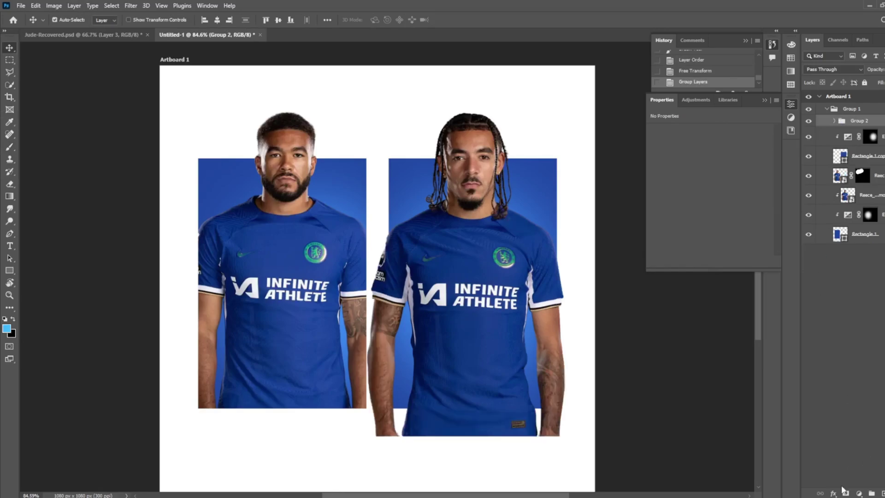
key(ctrl+z)
click(840, 124)
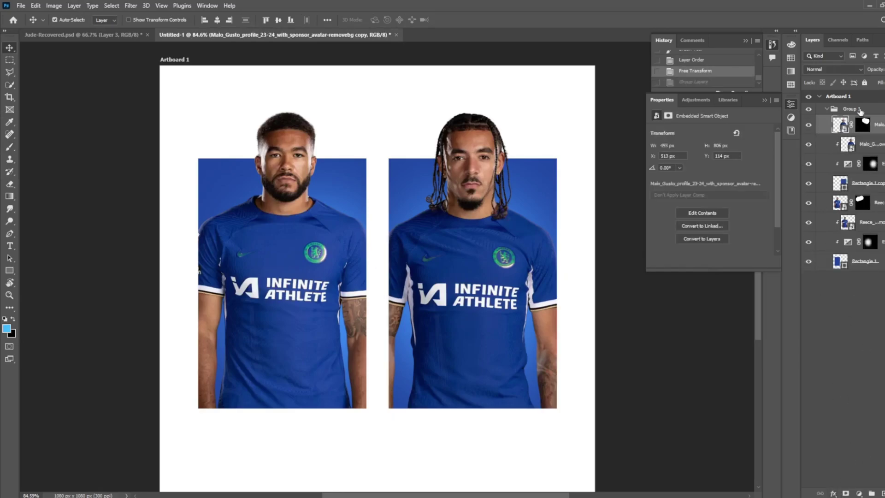
click(863, 124)
key(b)
right_click(410, 265)
click(466, 207)
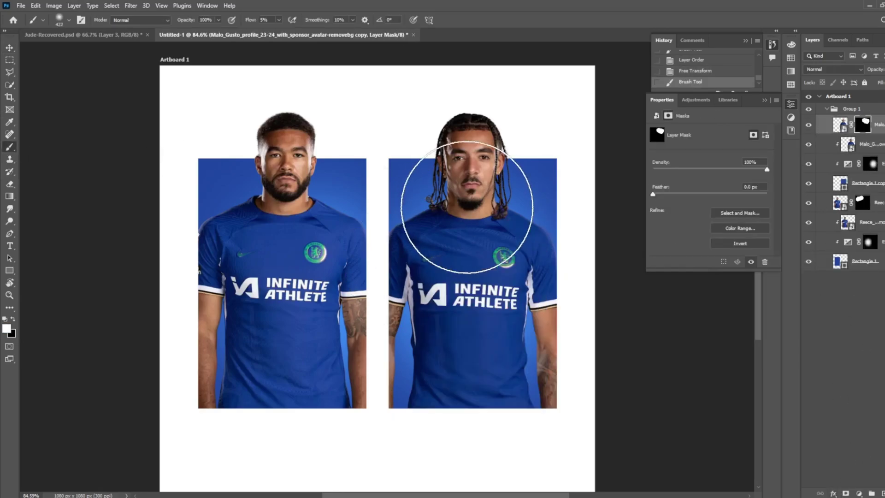
mouse_move(459, 409)
mouse_down()
mouse_move(371, 399)
mouse_move(401, 341)
mouse_up()
key(x)
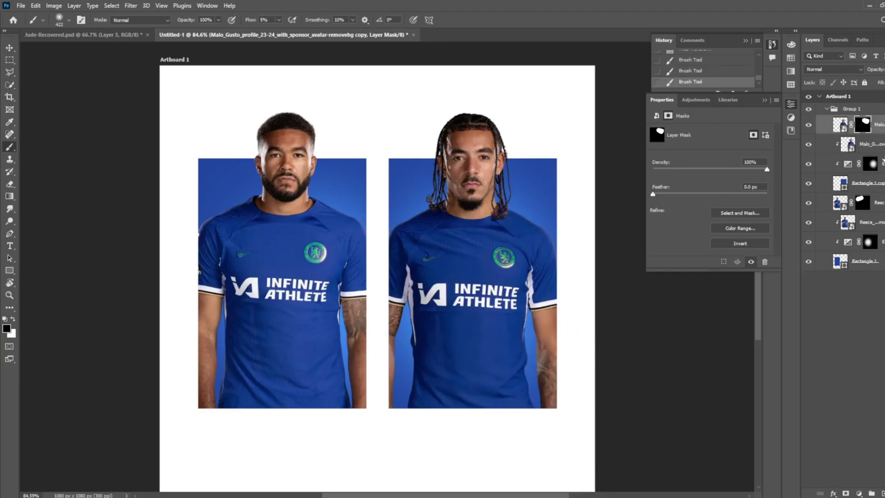
Try a masked fade at the bottom of the right player's photo, then undo it
click(866, 144)
click(846, 493)
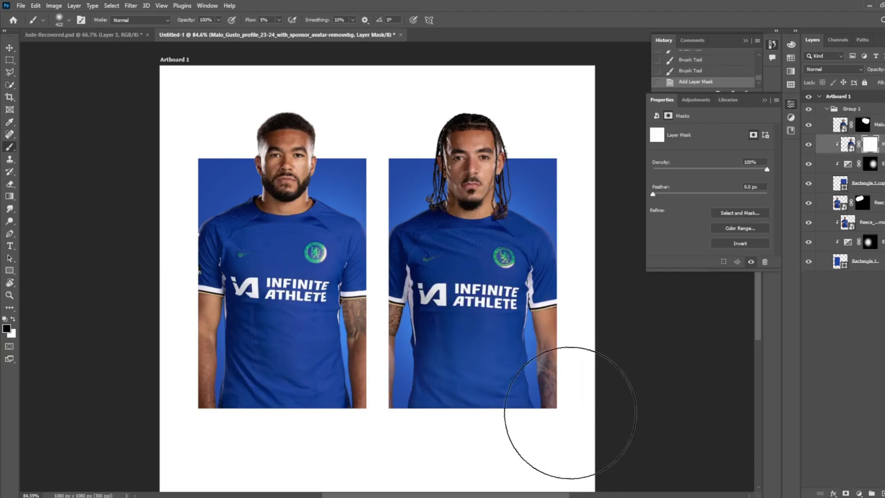
mouse_move(570, 412)
mouse_down()
mouse_move(520, 451)
mouse_move(496, 401)
mouse_move(430, 425)
mouse_move(622, 392)
mouse_move(409, 409)
mouse_move(478, 420)
mouse_up()
key(ctrl+z)
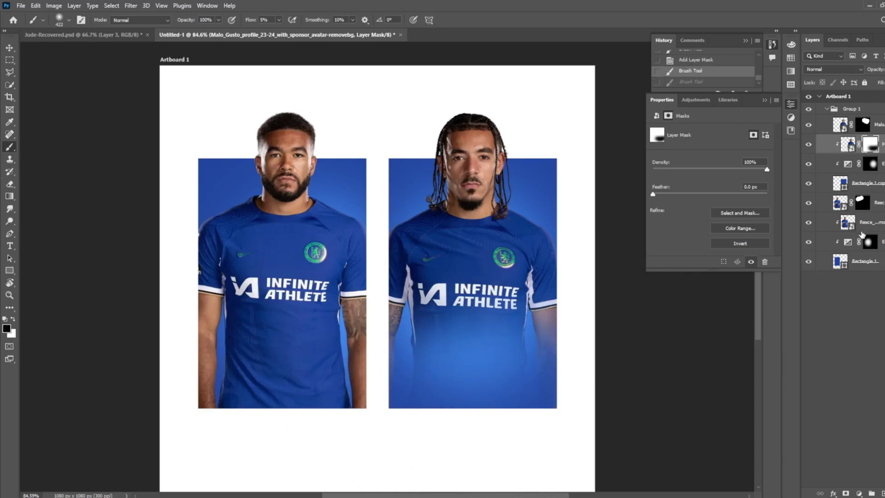
key(ctrl+z)
key(ctrl+z)
key(ctrl+z)
Set a 51 px corner radius on Rectangle 1 and Rectangle 1 copy
click(861, 261)
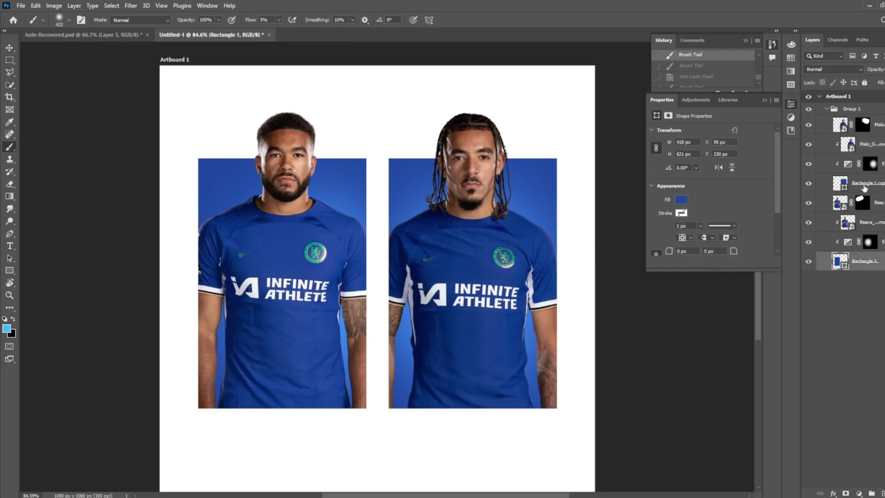
scroll(682, 235, down, 2)
drag(669, 205, 674, 206)
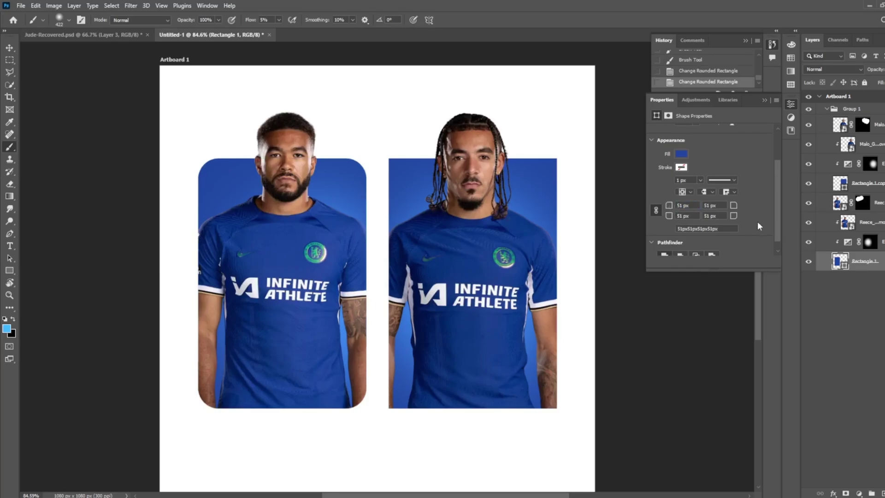
click(865, 186)
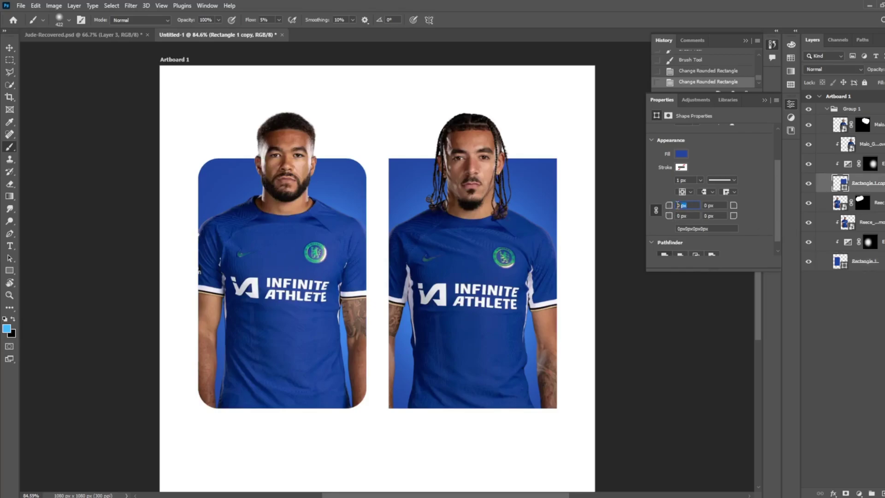
text(51)
key(Return)
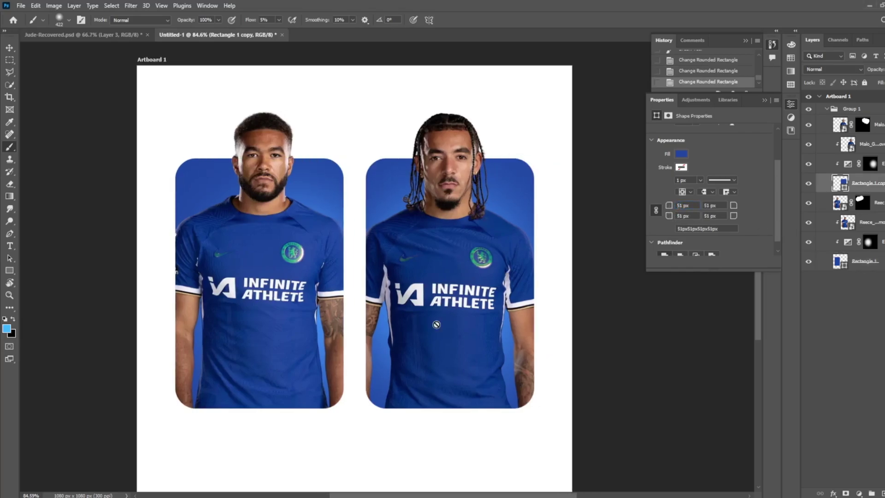
scroll(567, 193, up, 2)
key(v)
scroll(364, 317, down, 3)
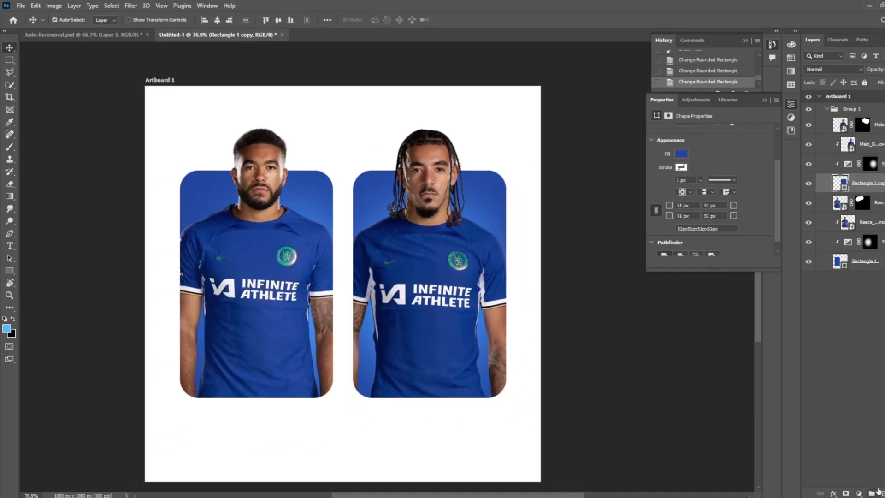
Paint darker sampled blue over the cards on a clipped layer, then delete that attempt
click(855, 137)
key(ctrl+shift+alt+n)
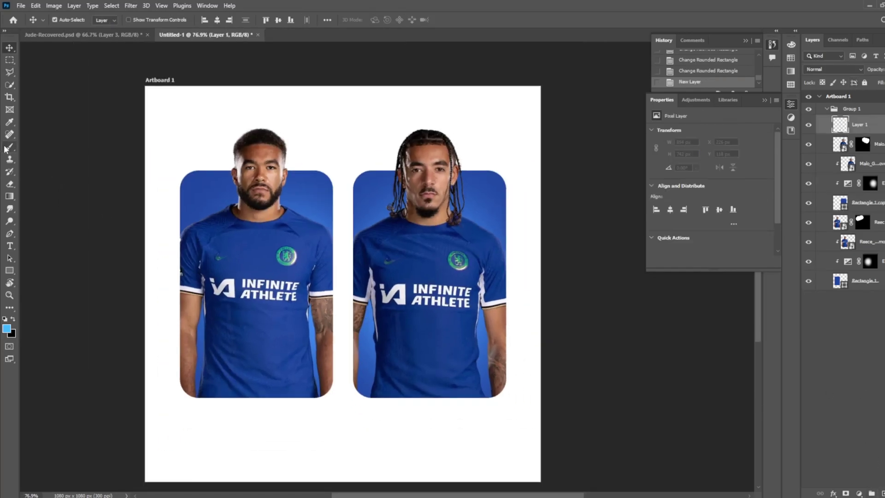
click(9, 148)
alt+click(317, 180)
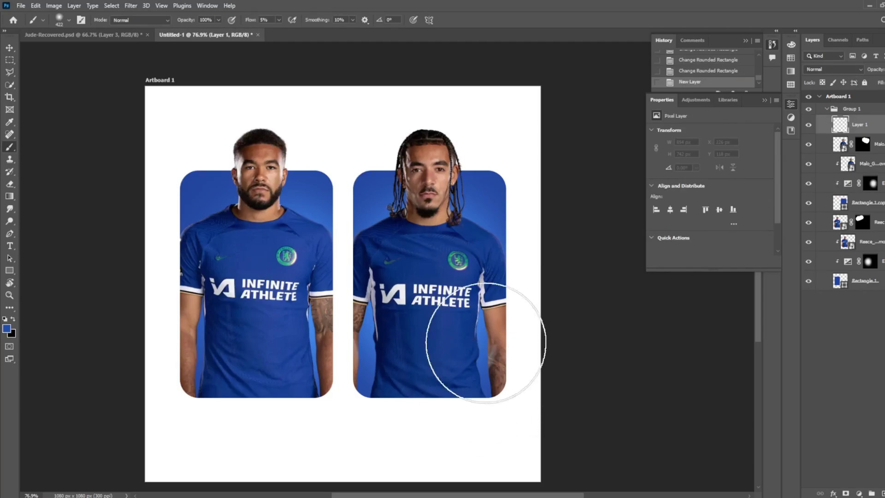
key(ctrl+alt+g)
key(bracketright)
key(bracketright)
key(bracketright)
click(328, 364)
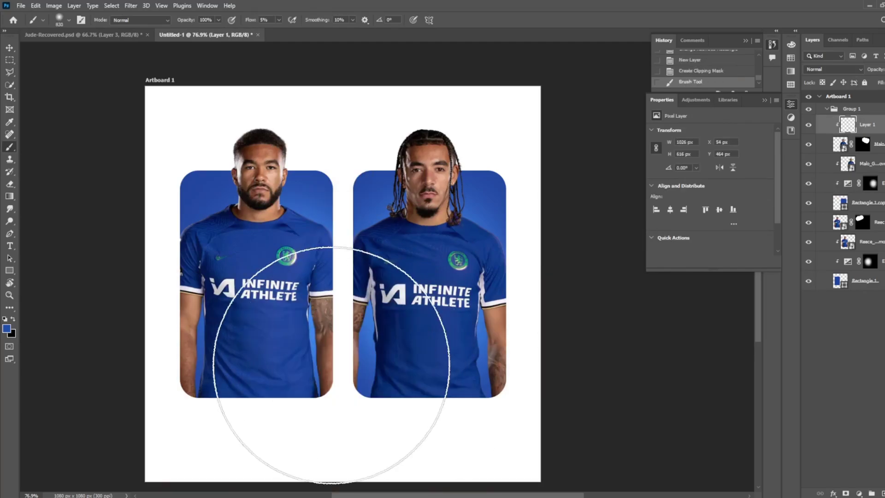
mouse_move(530, 266)
mouse_down()
mouse_move(385, 339)
mouse_move(316, 270)
mouse_up()
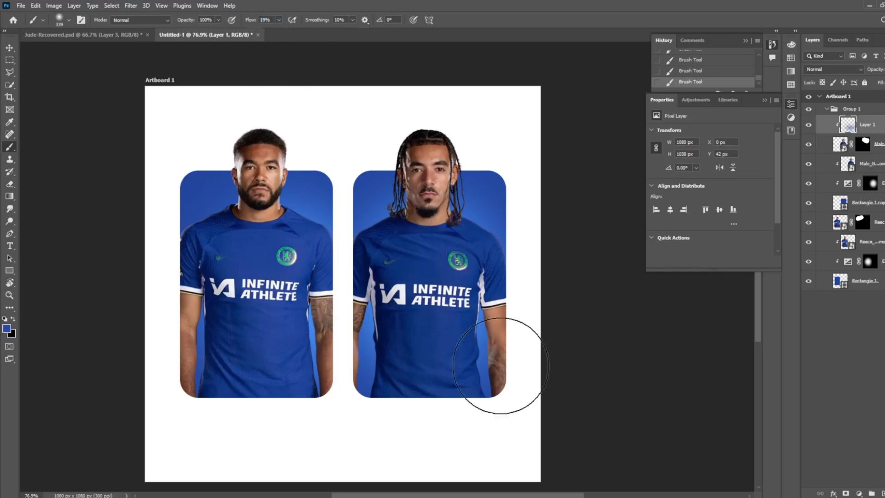
key(Delete)
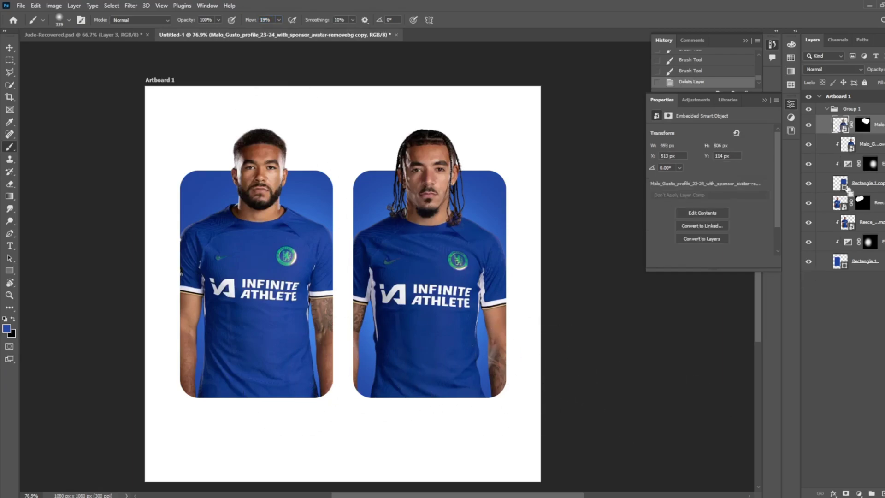
Shade the lower part of the right card darker blue on a fresh layer
key(ctrl+shift+alt+n)
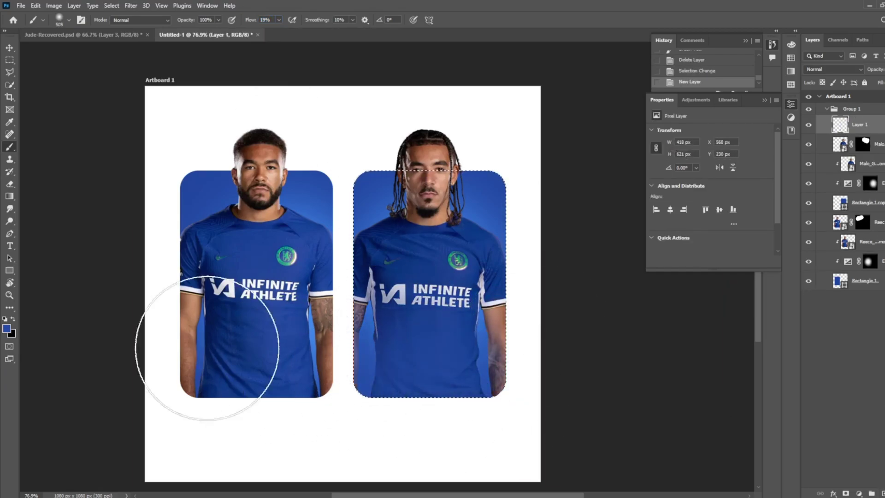
drag(605, 374, 484, 389)
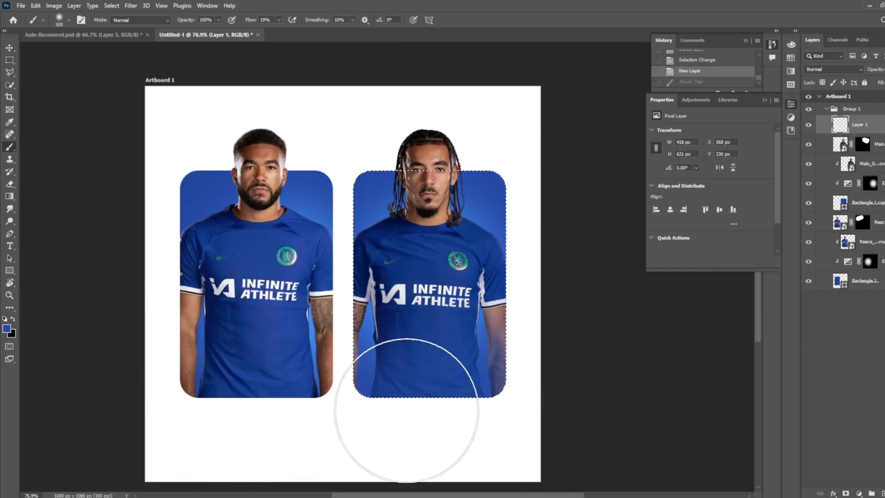
ctrl+click(840, 281)
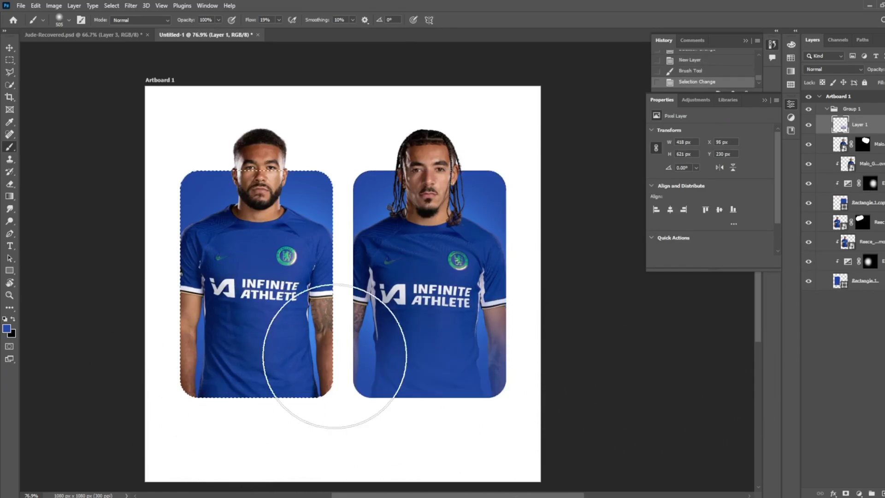
key(ctrl+d)
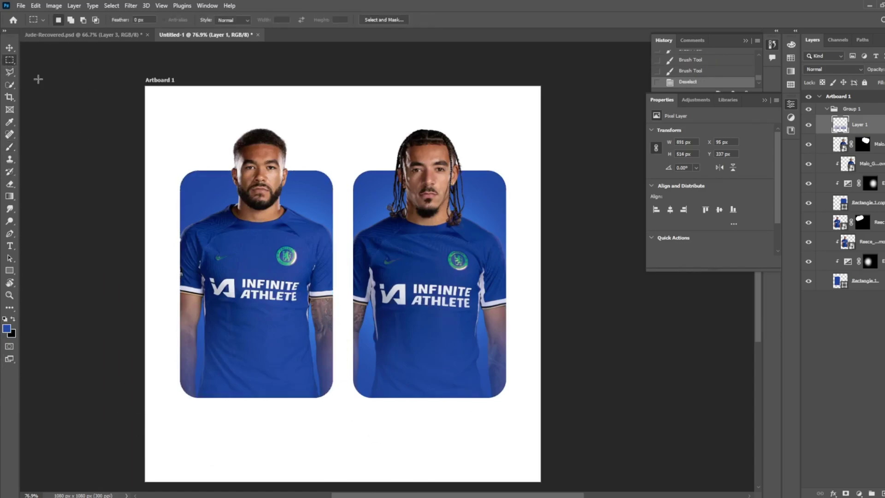
Select the left player's photo layer, after briefly grouping layers and undoing it
key(v)
click(278, 229)
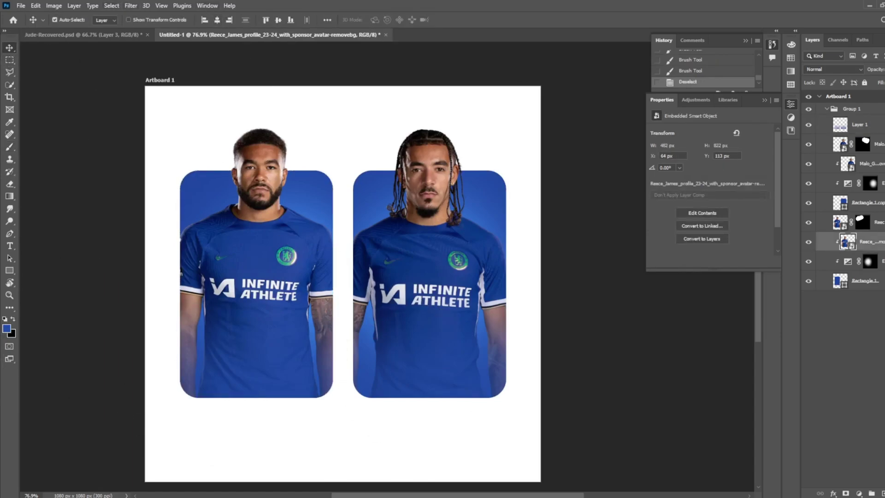
ctrl+click(879, 242)
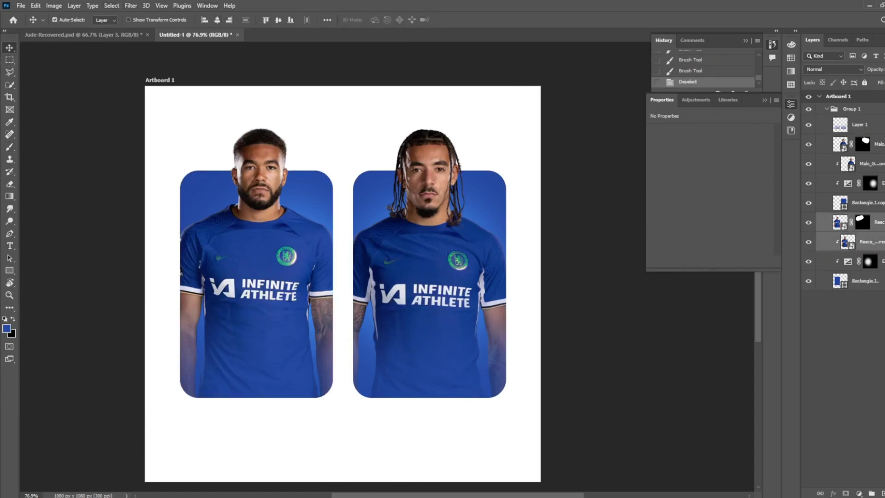
key(ctrl+g)
key(ctrl+z)
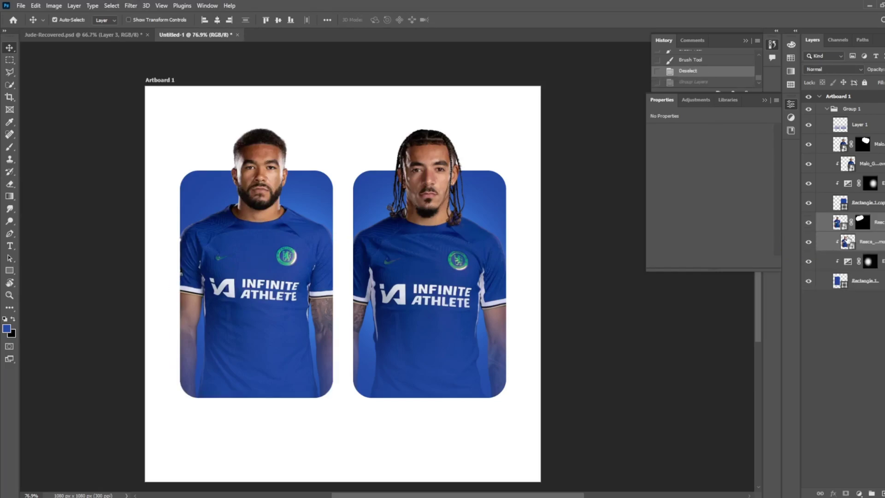
click(866, 222)
Apply Camera Raw: Exposure +0.35, Contrast +26, Highlights +25, Sharpening 37, Noise Reduction 38, Color Noise 28
click(131, 6)
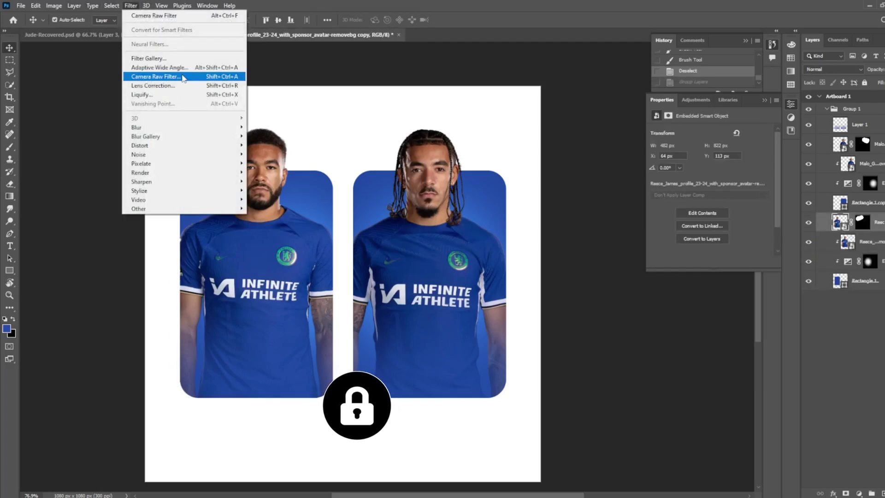
click(185, 75)
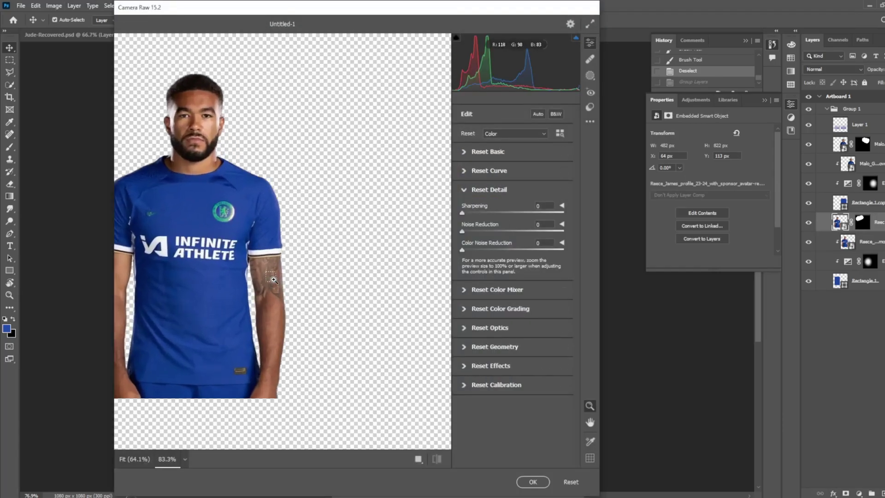
scroll(274, 280, up, 5)
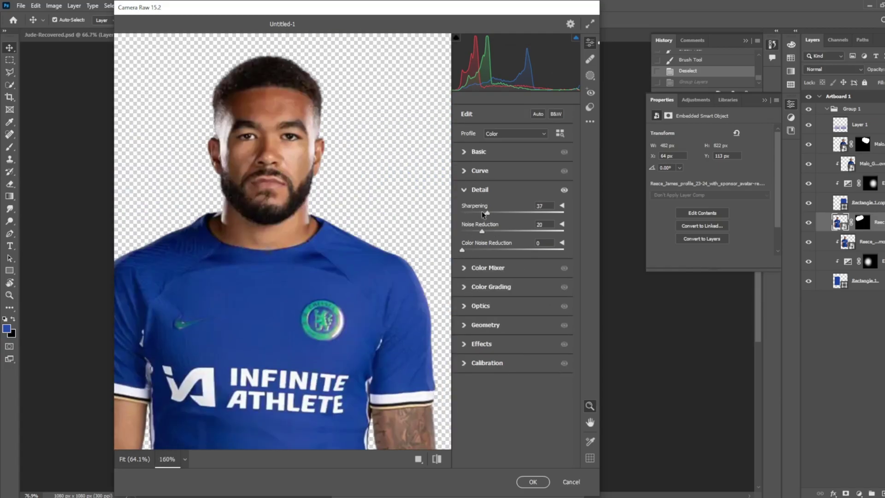
click(465, 158)
drag(472, 221, 476, 224)
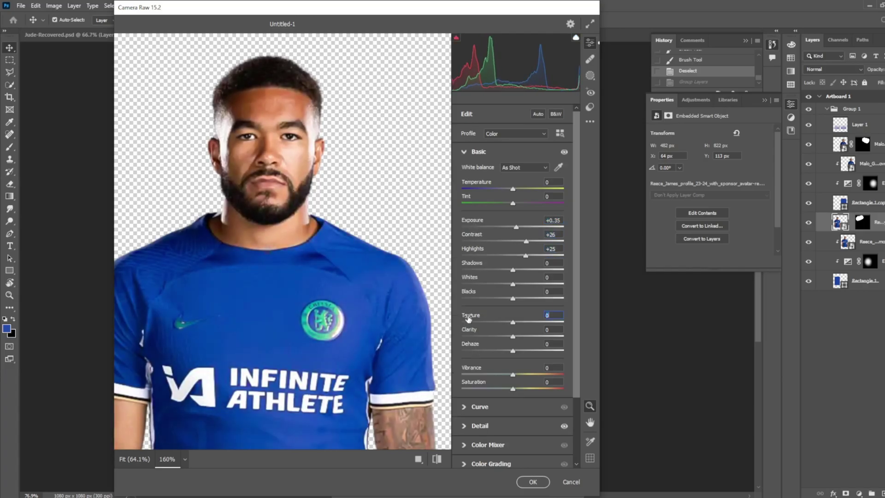
click(480, 424)
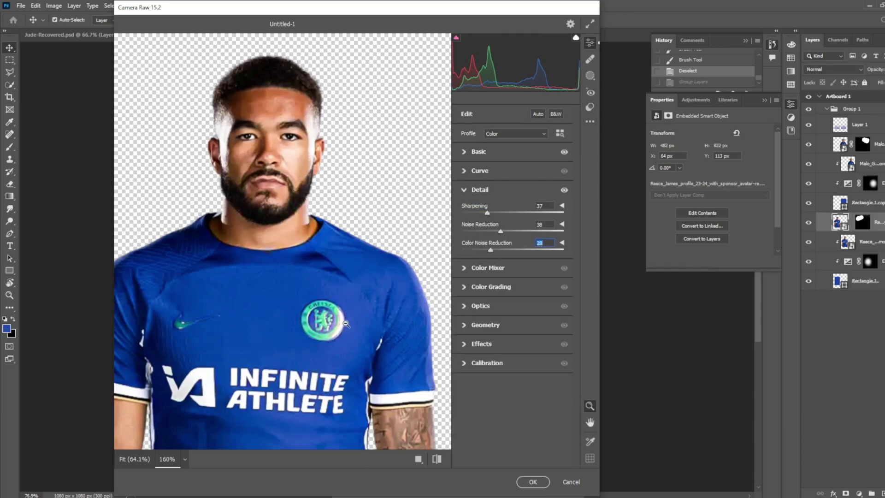
scroll(345, 324, down, 3)
click(526, 484)
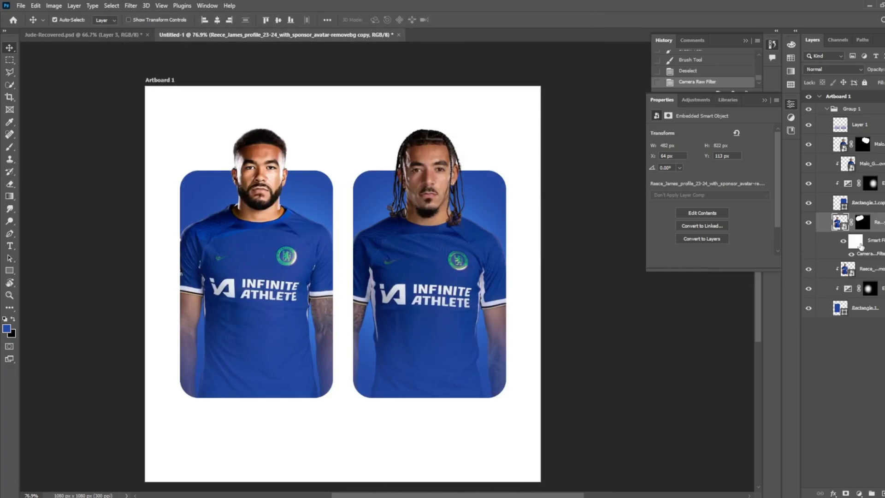
Copy the Camera Raw smart filter onto the right player's photo
drag(860, 247, 862, 272)
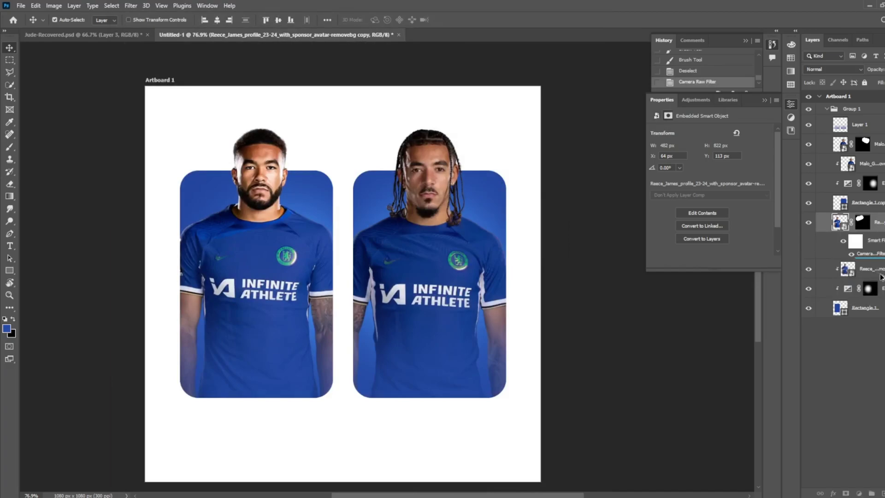
drag(877, 268, 879, 271)
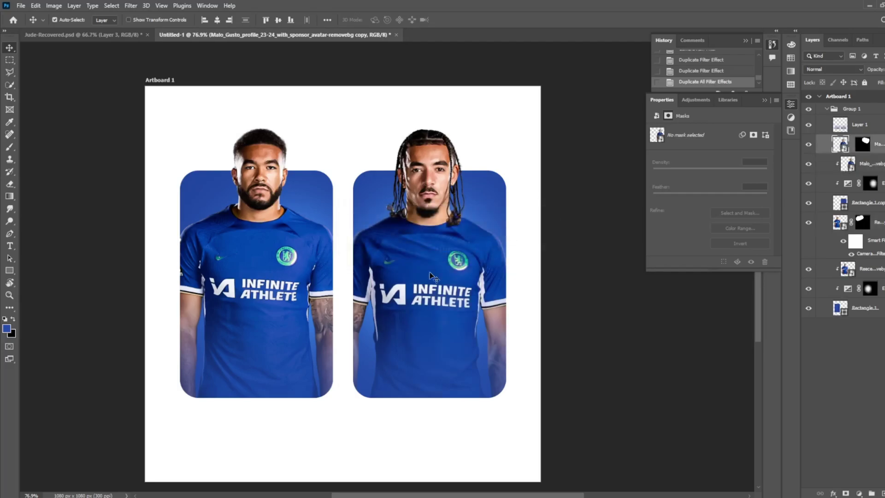
scroll(431, 275, down, 3)
scroll(431, 276, up, 5)
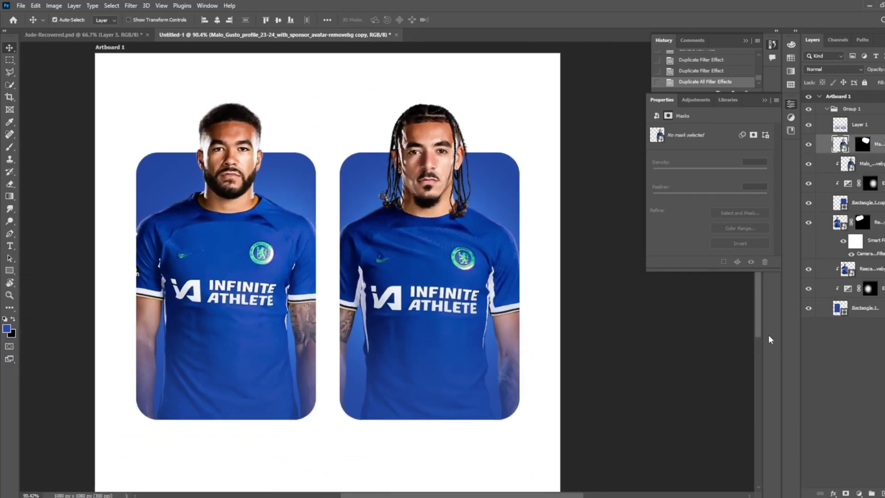
scroll(400, 358, down, 3)
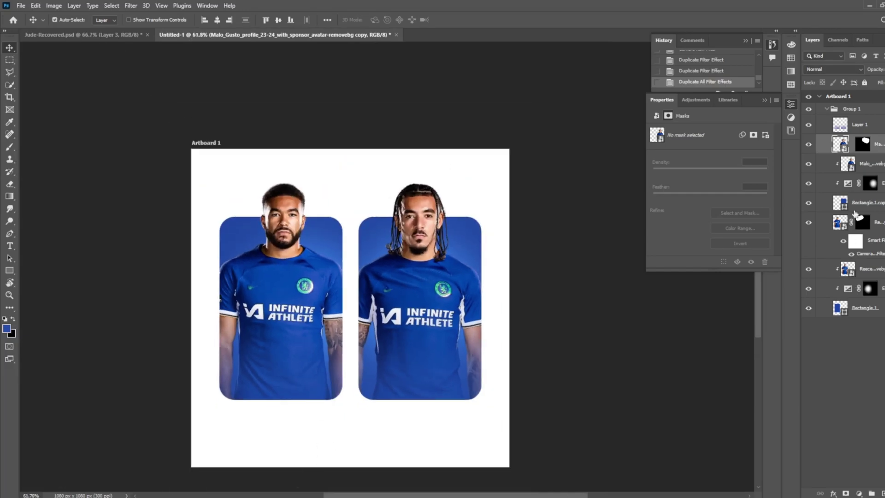
Move the whole player-card group slightly lower on the artboard
click(848, 109)
key(ctrl+t)
drag(391, 297, 391, 313)
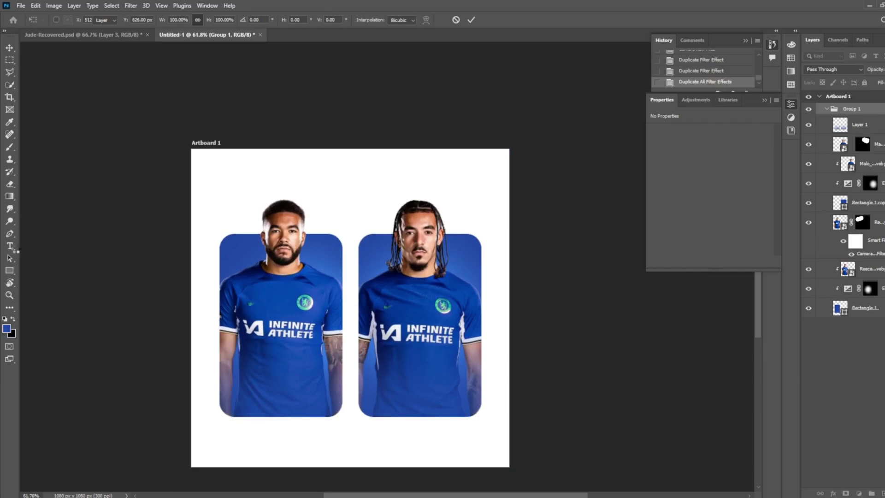
key(Return)
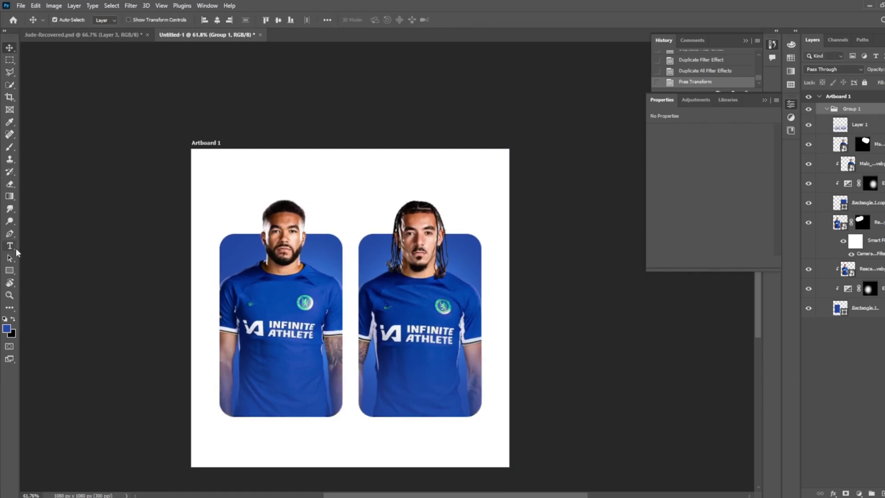
Add SUBS text near the top of the artboard in dark blue
key(t)
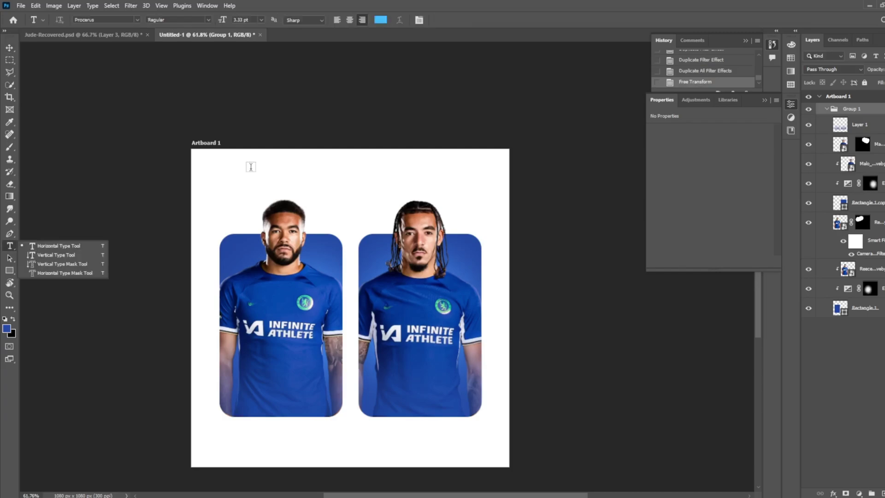
click(253, 173)
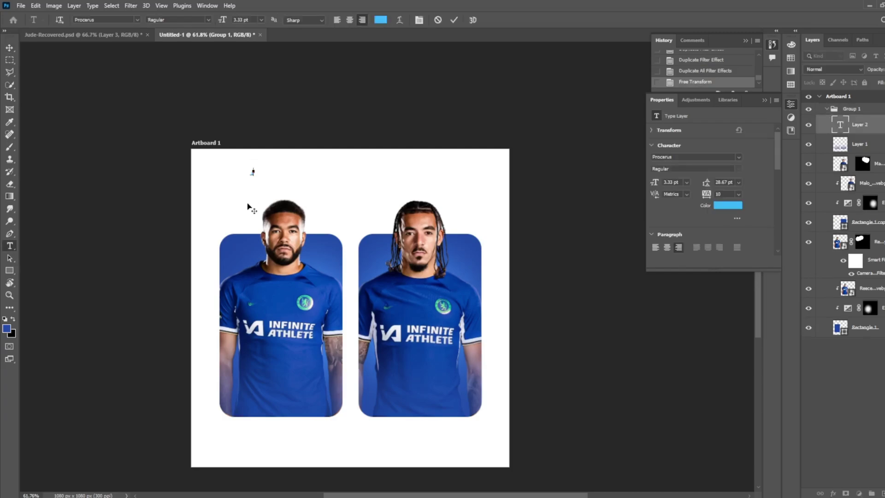
click(379, 20)
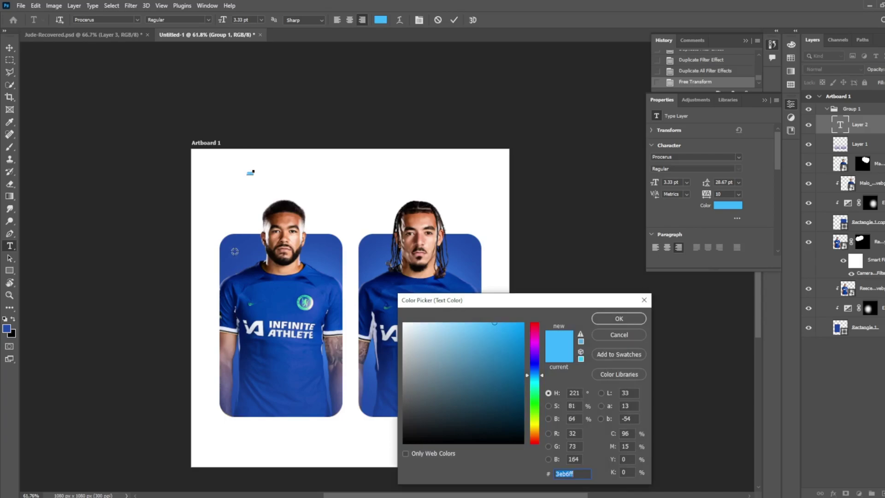
key(ctrl+v)
click(618, 323)
key(ctrl+Return)
Scale SUBS up at top centre, send it behind the players, and set tracking to 100
key(ctrl+t)
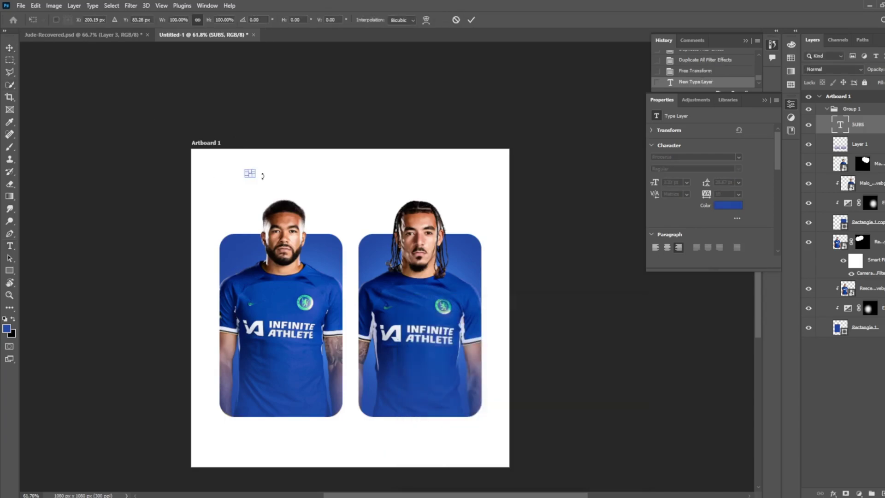
mouse_move(263, 175)
mouse_down()
mouse_move(371, 190)
mouse_move(358, 214)
mouse_move(365, 213)
mouse_up()
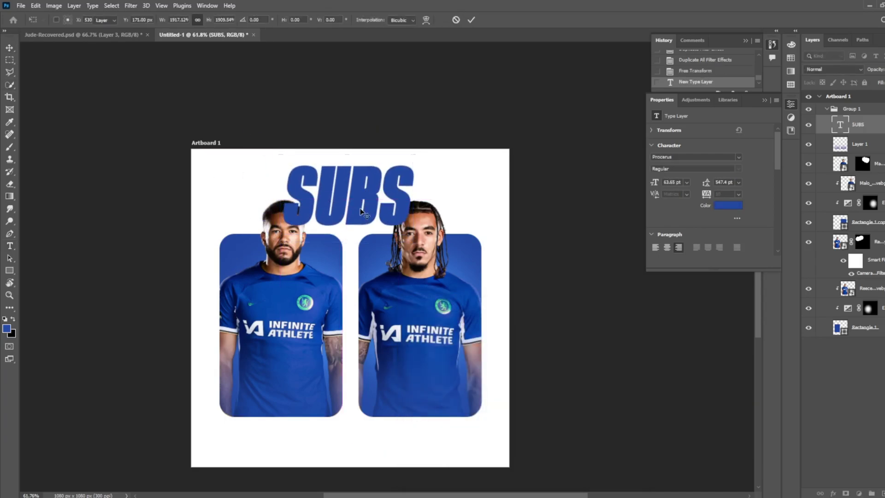
key(Return)
key(ctrl+shift+bracketleft)
scroll(442, 219, up, 2)
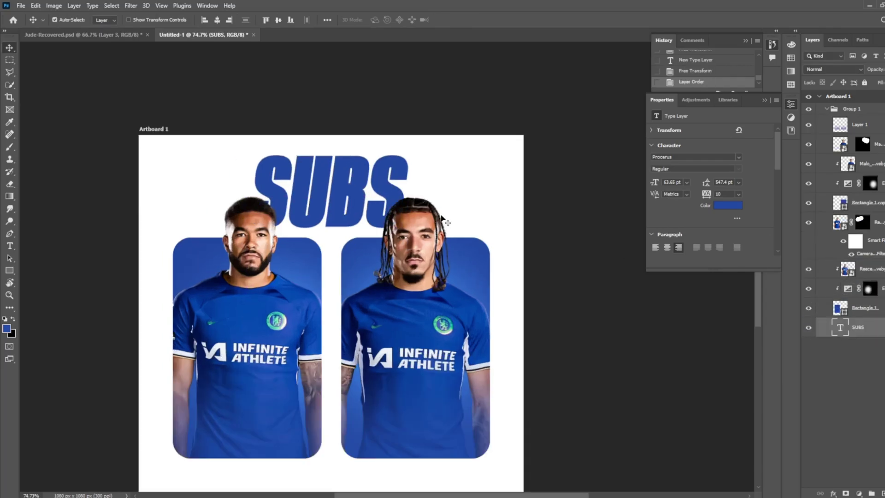
text(100)
key(Return)
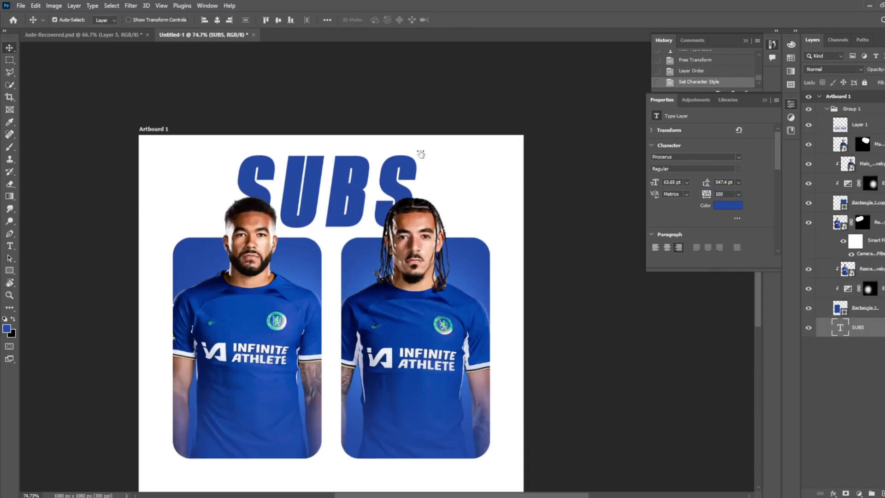
Centre SUBS horizontally on the artboard and change its font to Akira Expanded
click(217, 20)
click(274, 19)
key(ctrl+z)
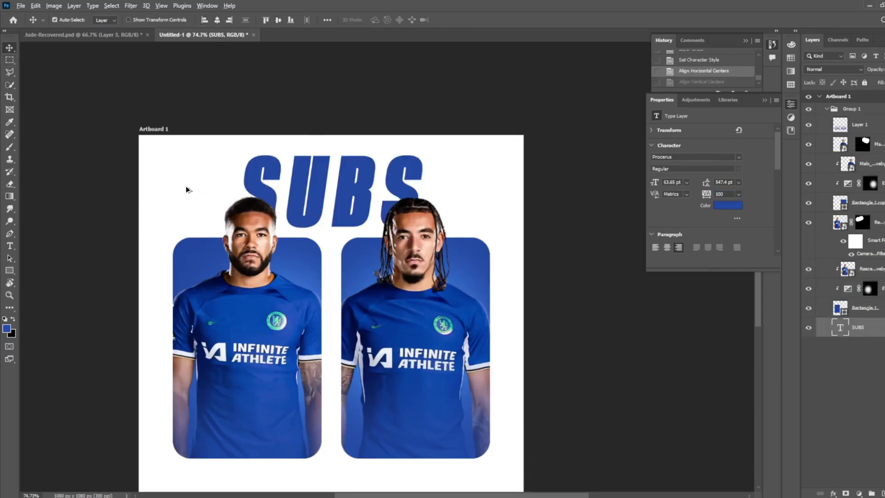
scroll(186, 186, up, 2)
click(720, 156)
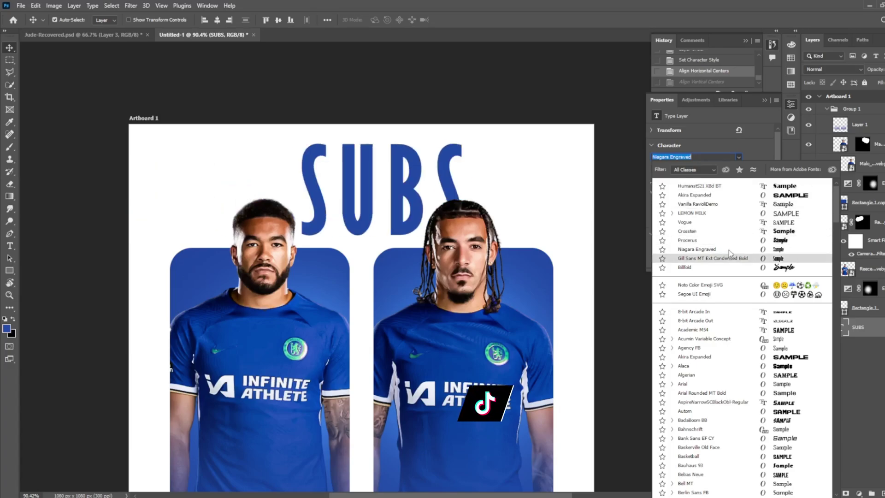
click(751, 199)
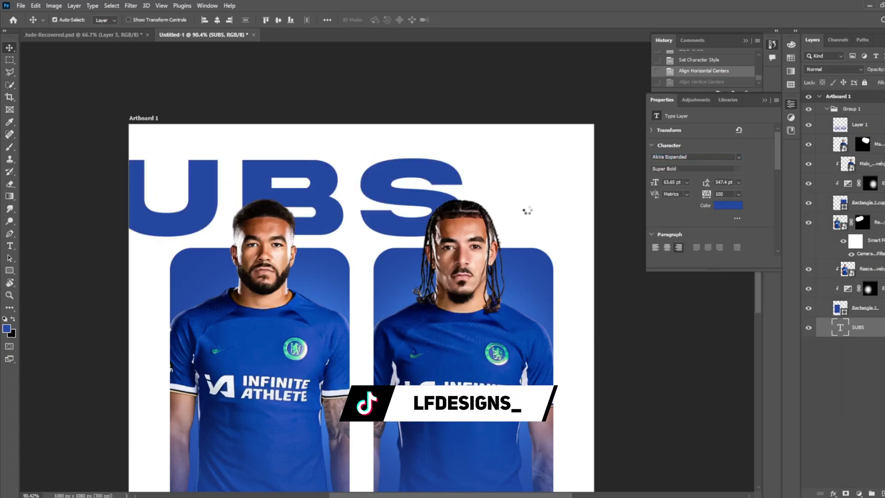
Stretch SUBS wider across the artboard, then shrink it slightly
key(ctrl+t)
mouse_move(484, 188)
mouse_down()
mouse_move(611, 186)
mouse_move(545, 193)
mouse_up()
key(Return)
key(ctrl+t)
key(Return)
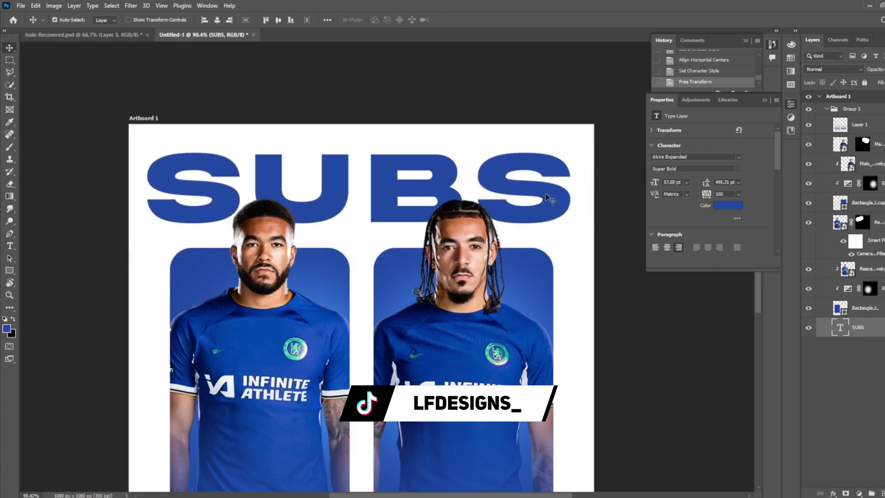
click(871, 183)
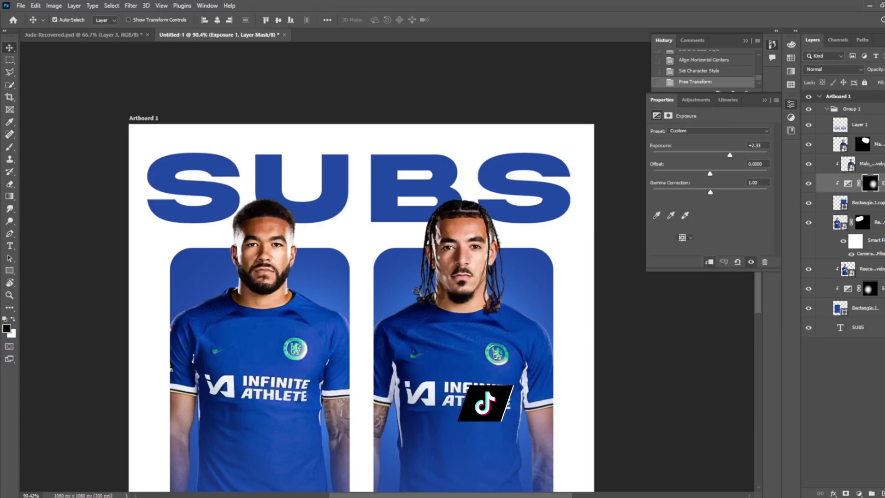
Add a stroke layer effect to the right player's card shape
click(857, 202)
double_click(857, 203)
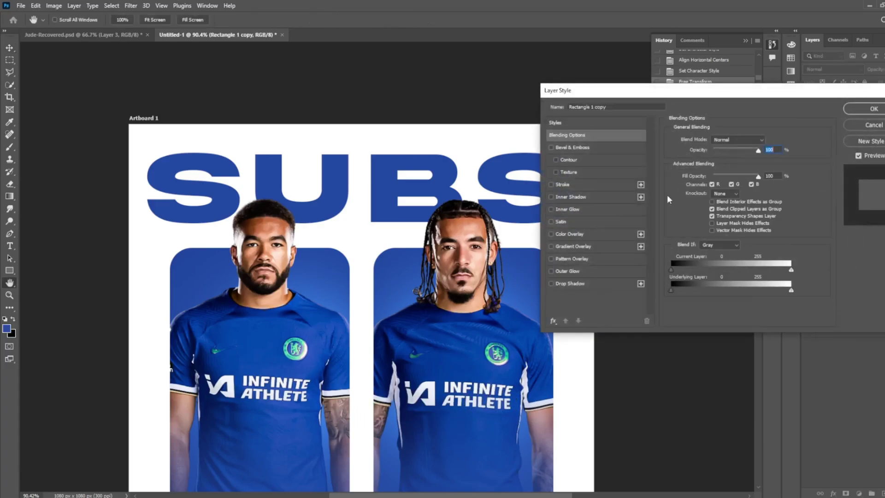
click(573, 184)
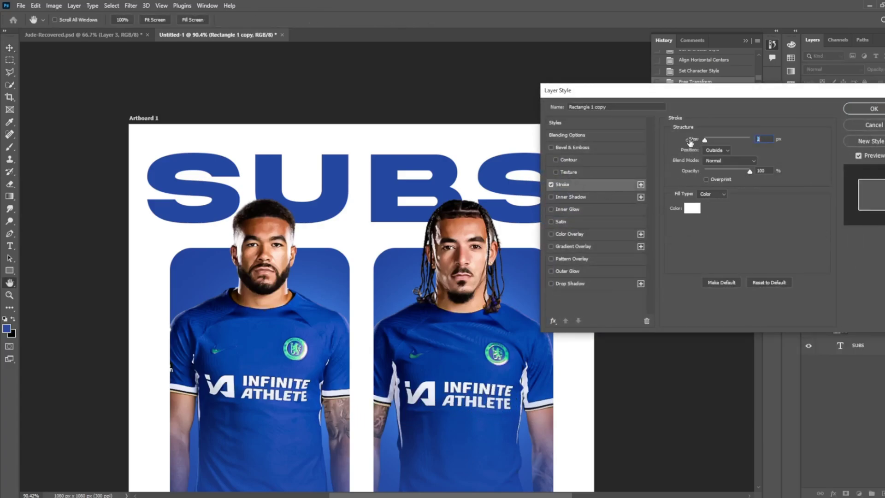
key(Return)
key(ctrl+0)
Narrow the SUBS title horizontally with Free Transform
ctrl+click(382, 126)
key(ctrl+t)
drag(516, 132, 471, 132)
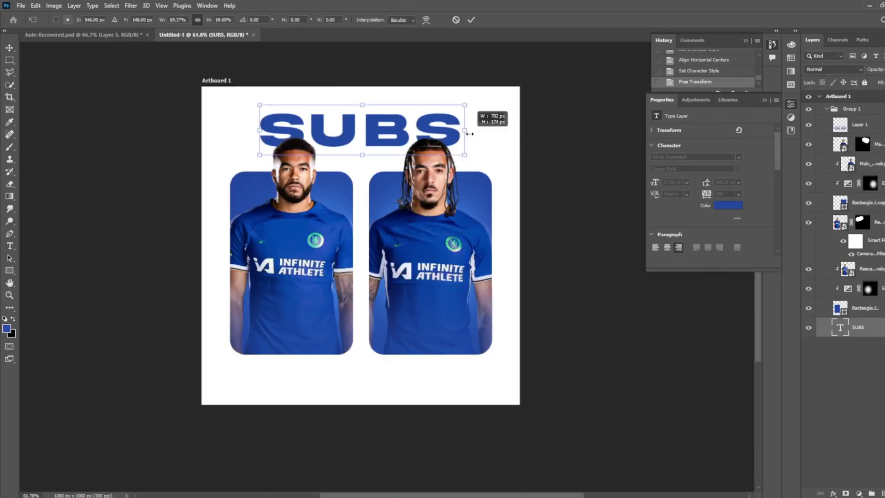
key(Return)
scroll(470, 134, up, 3)
click(471, 134)
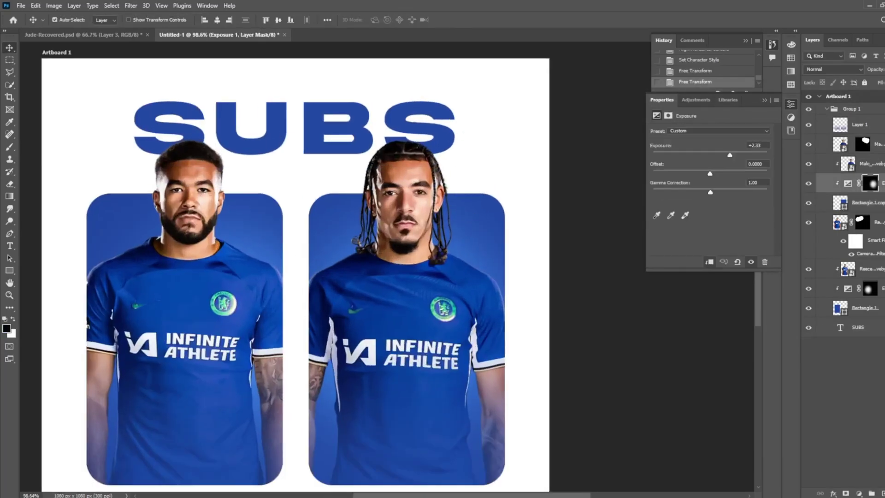
Change the right card's fill colour to deep navy #001b59
click(853, 203)
click(681, 199)
click(776, 217)
key(ctrl+v)
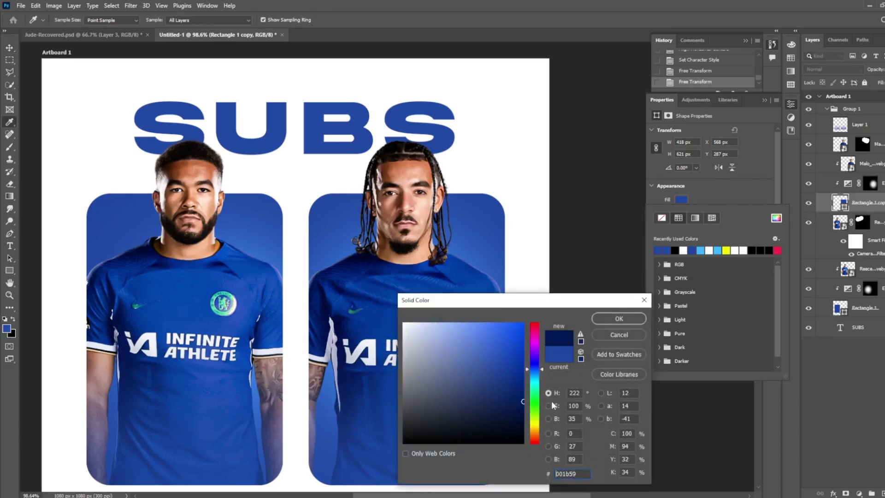
click(609, 317)
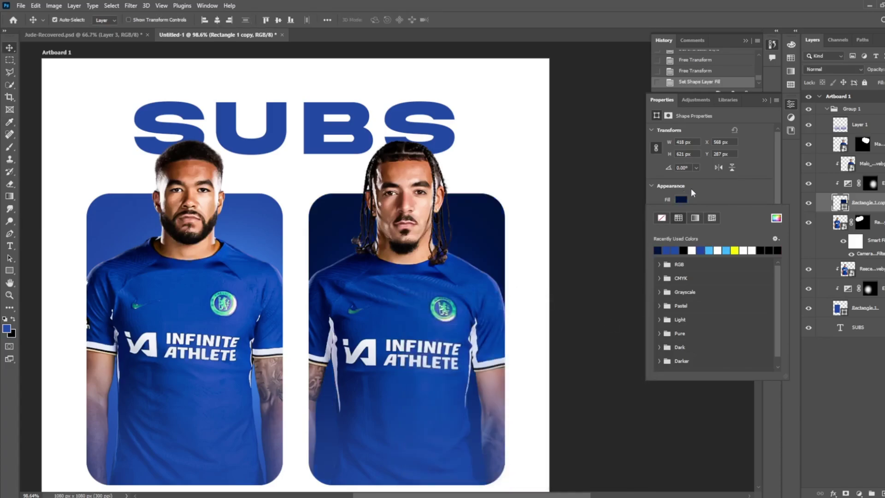
Darken Layer 1 within the right card's area by lowering Hue/Saturation lightness
click(868, 130)
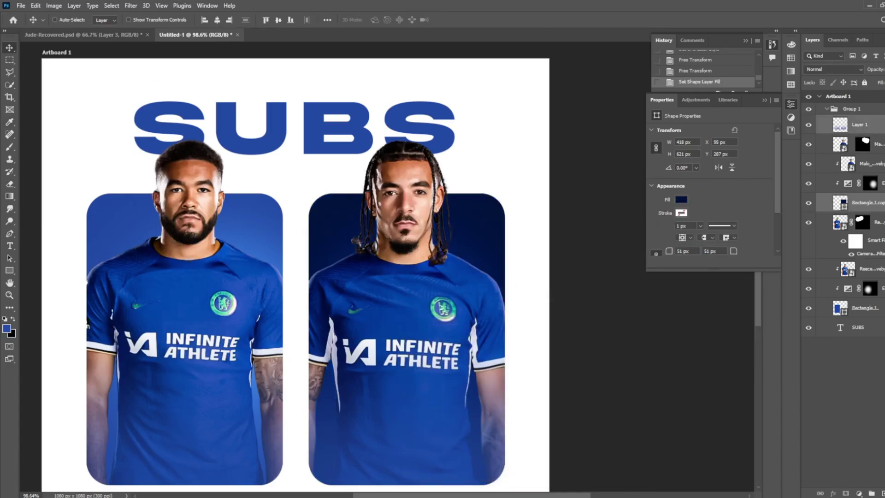
ctrl+click(846, 309)
ctrl+click(840, 203)
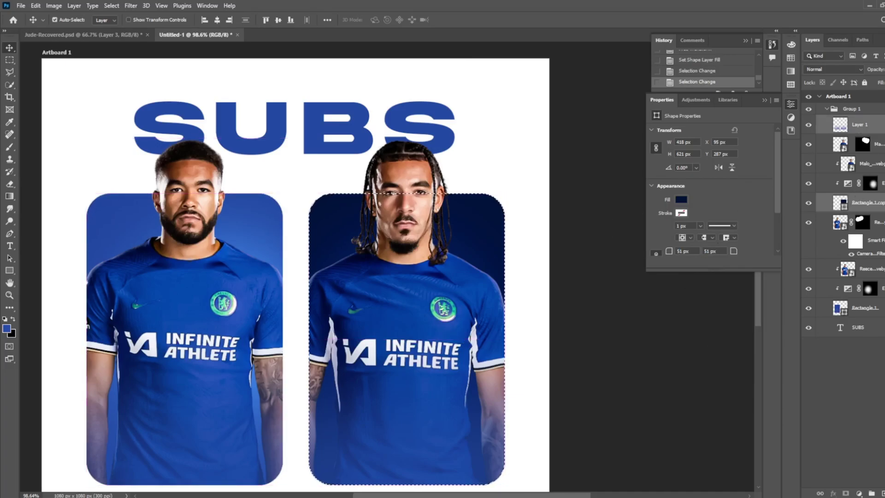
key(ctrl+u)
drag(696, 248, 679, 253)
click(803, 155)
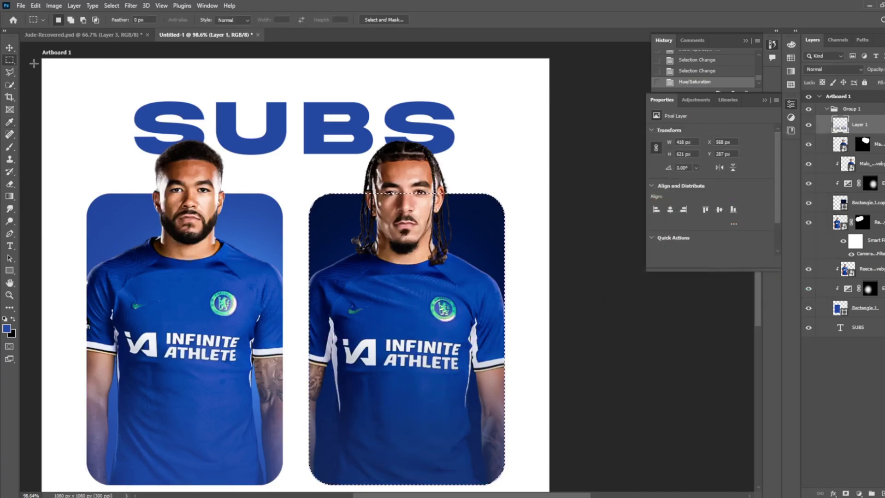
key(ctrl+d)
scroll(250, 325, down, 2)
key(v)
scroll(251, 325, down, 3)
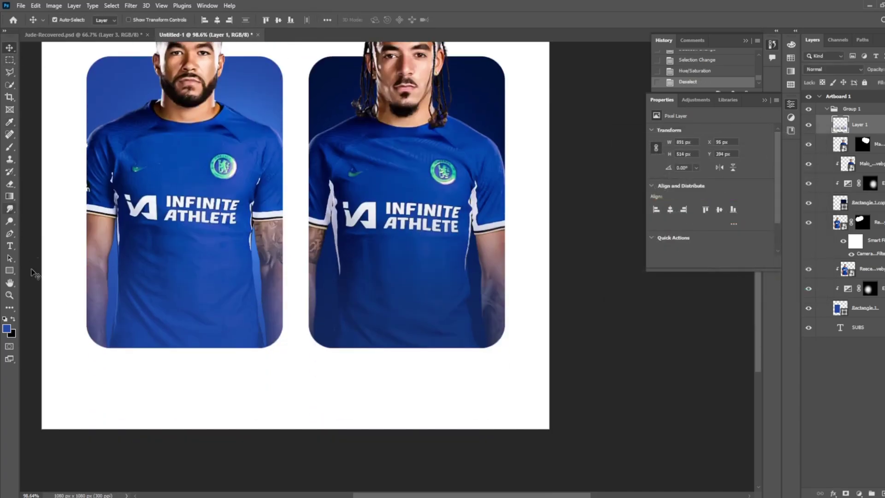
Add an ON text label below the left player card
click(10, 247)
click(141, 381)
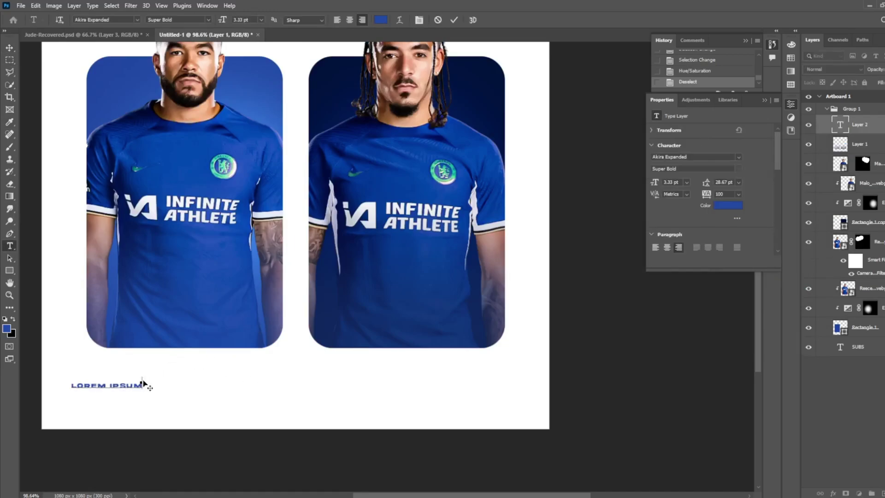
text(ON)
key(ctrl+Return)
key(v)
drag(109, 361, 184, 371)
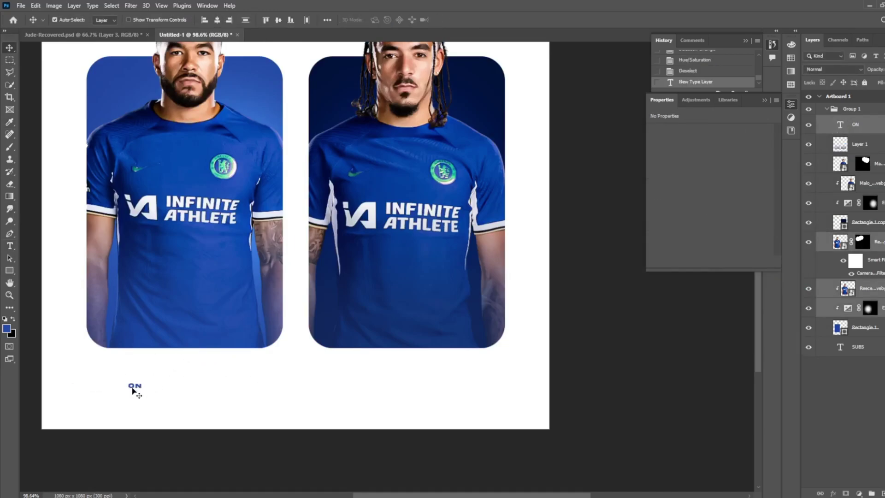
drag(141, 389, 180, 367)
key(ctrl+z)
click(168, 434)
Centre ON horizontally under the left card and scale it up
ctrl+click(840, 327)
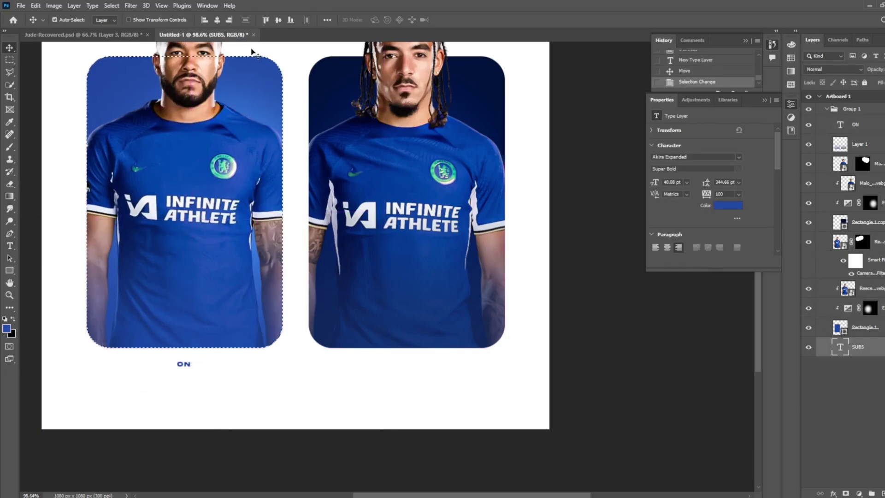
click(218, 21)
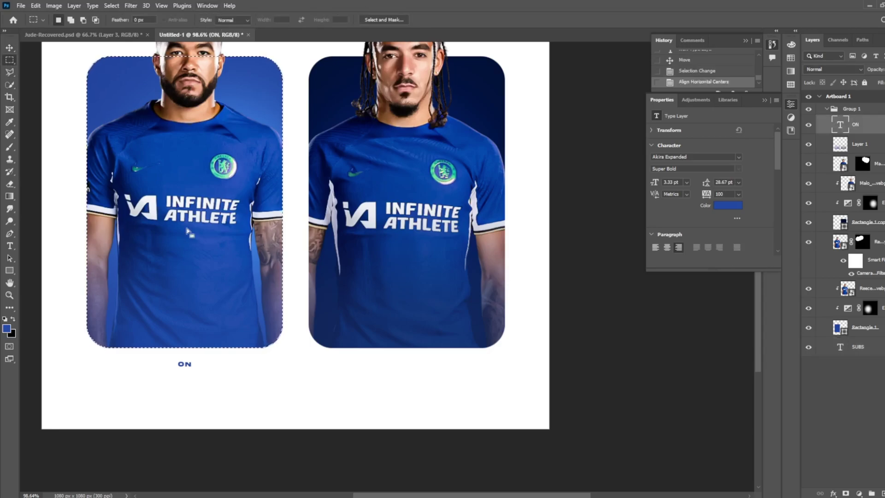
key(ctrl+d)
key(ctrl+t)
drag(198, 366, 421, 371)
key(Return)
Change the copied label to OFF and centre it under the right card
double_click(417, 367)
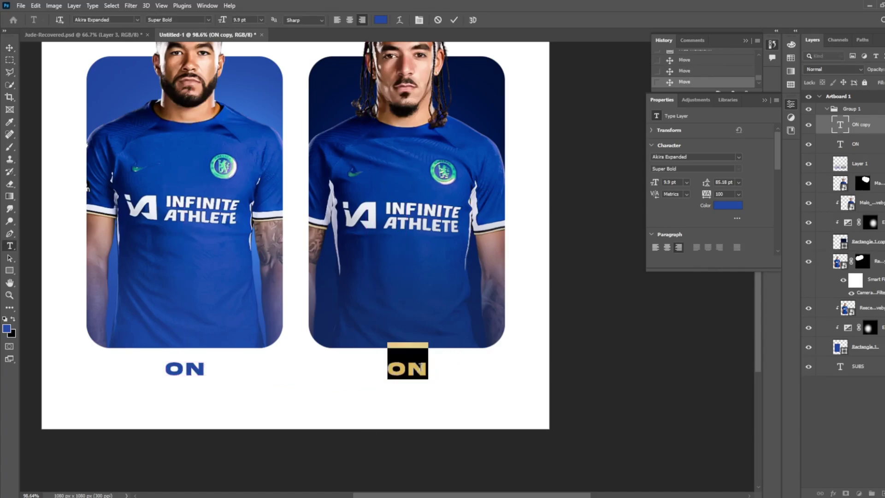
text(OFF)
key(ctrl+Return)
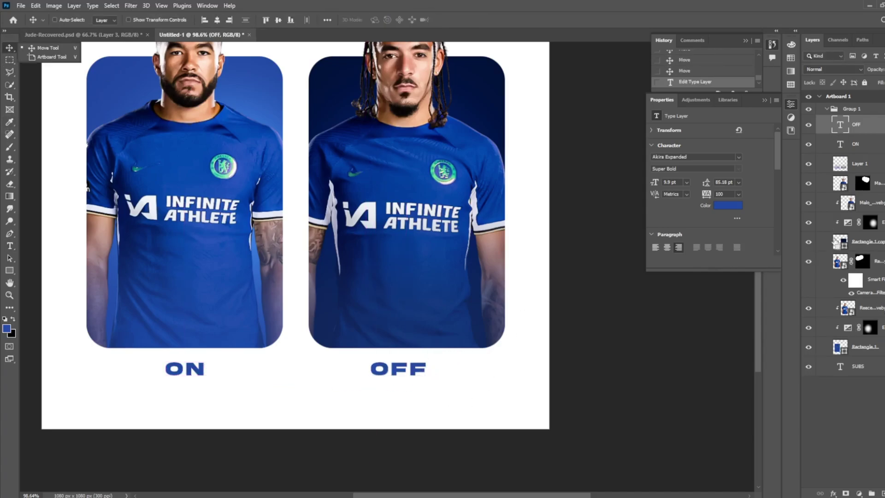
ctrl+click(840, 242)
click(217, 20)
click(9, 60)
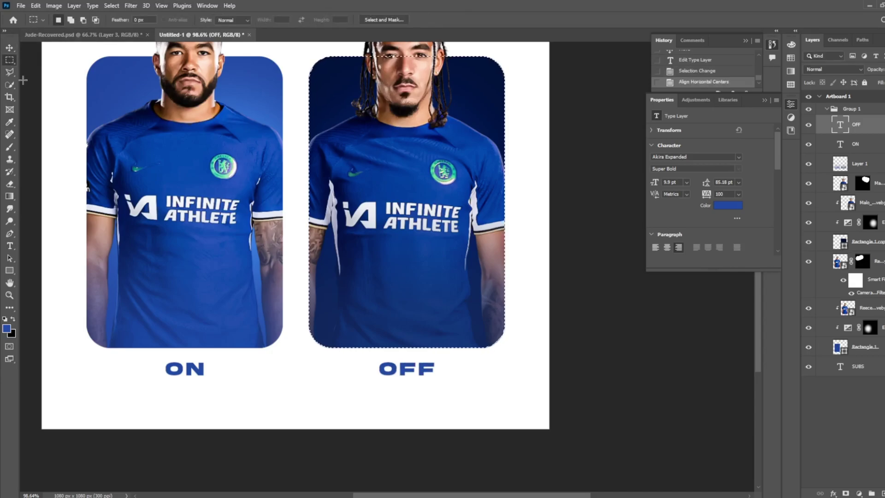
key(ctrl+d)
scroll(353, 358, up, 4)
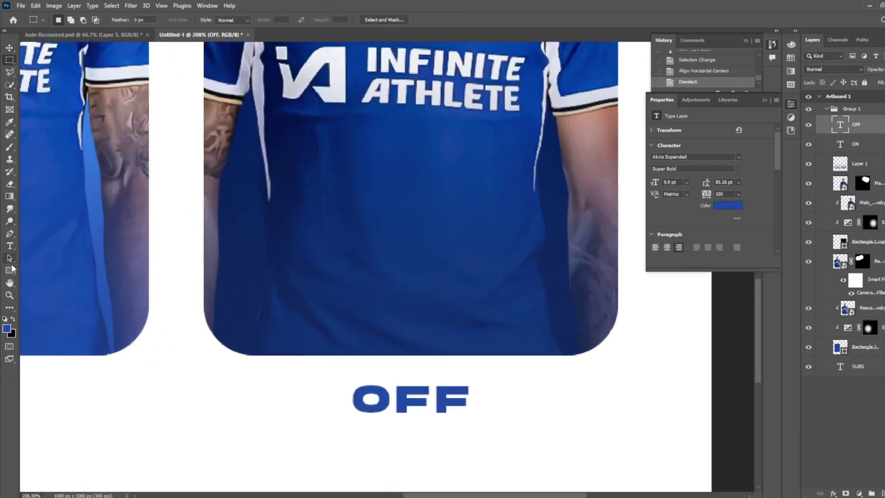
Draw a blue-filled rectangle behind the OFF label
click(9, 270)
drag(345, 384, 475, 418)
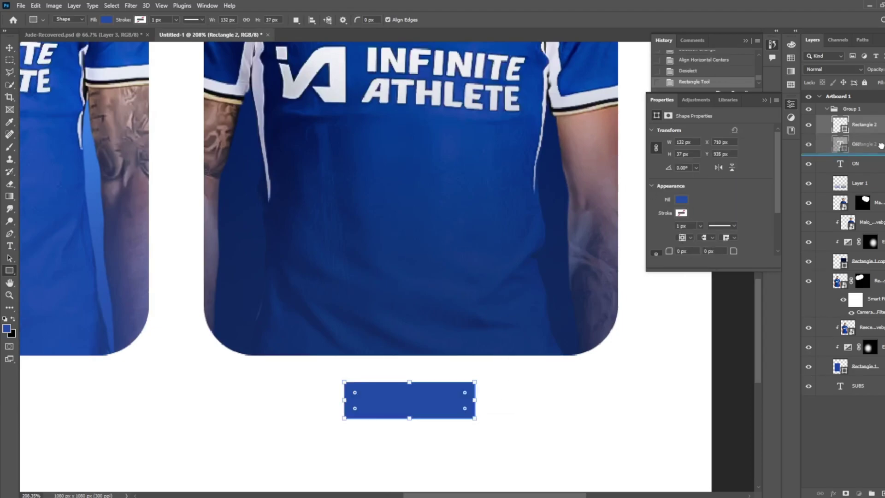
drag(862, 124, 862, 154)
click(681, 199)
click(700, 251)
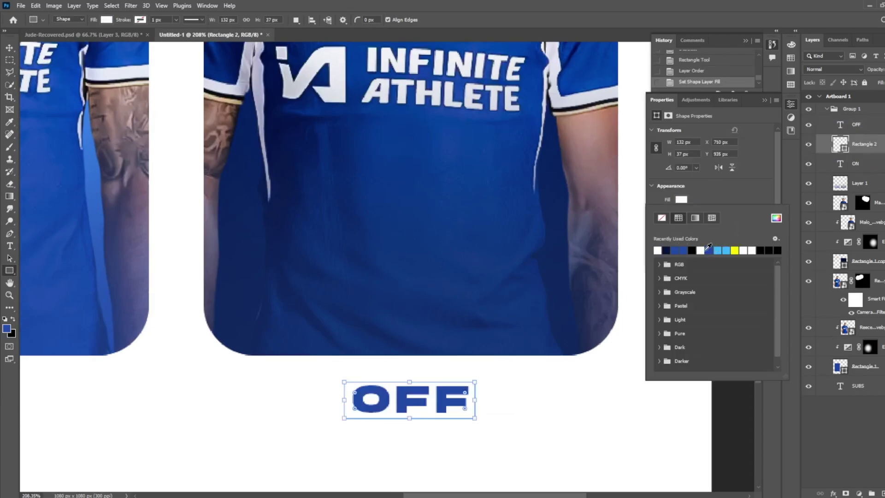
click(708, 250)
Make the OFF text white (#ffffff)
click(856, 125)
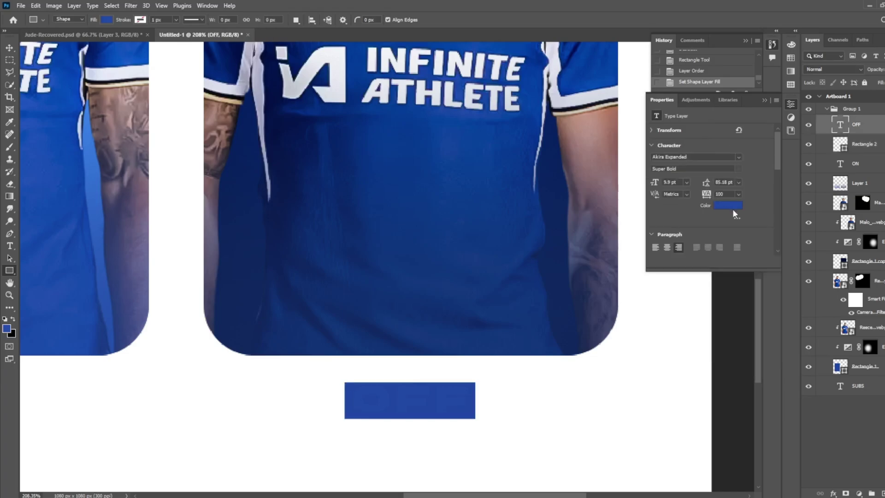
click(728, 205)
text(ffffff)
click(619, 318)
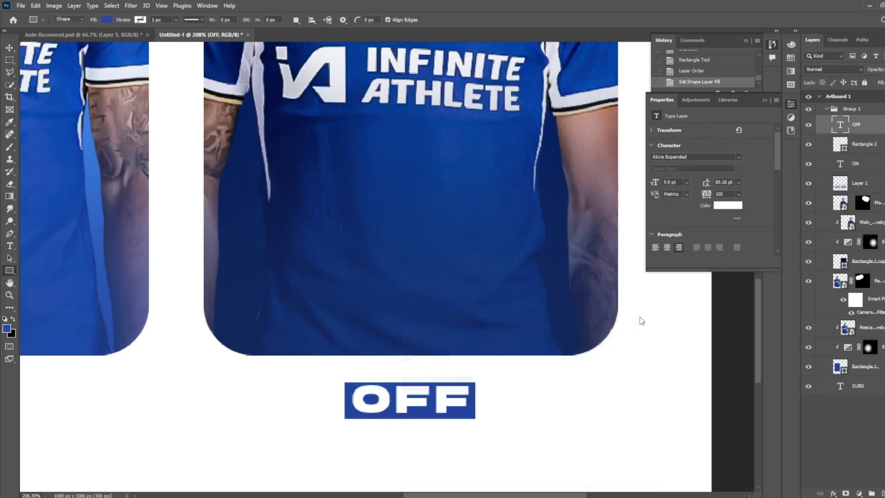
Enlarge the blue box to fit snugly around the OFF text
click(9, 48)
click(862, 144)
key(ctrl+t)
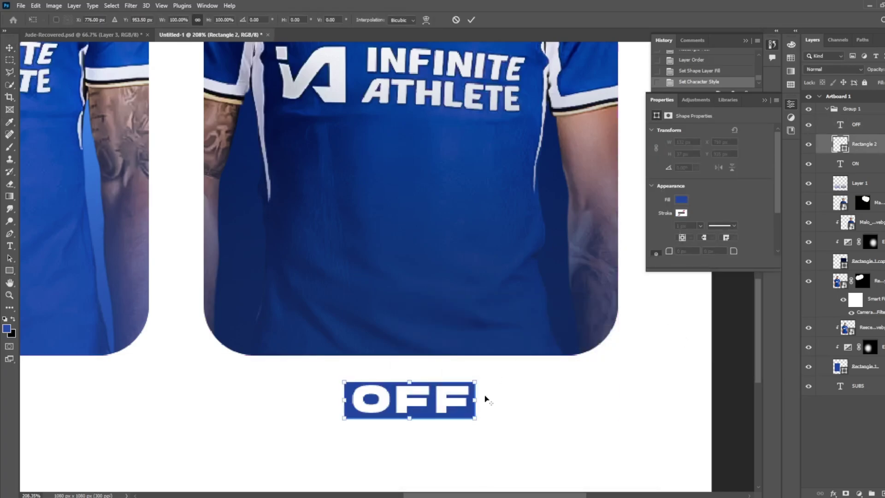
drag(477, 400, 481, 400)
drag(409, 382, 426, 400)
key(Return)
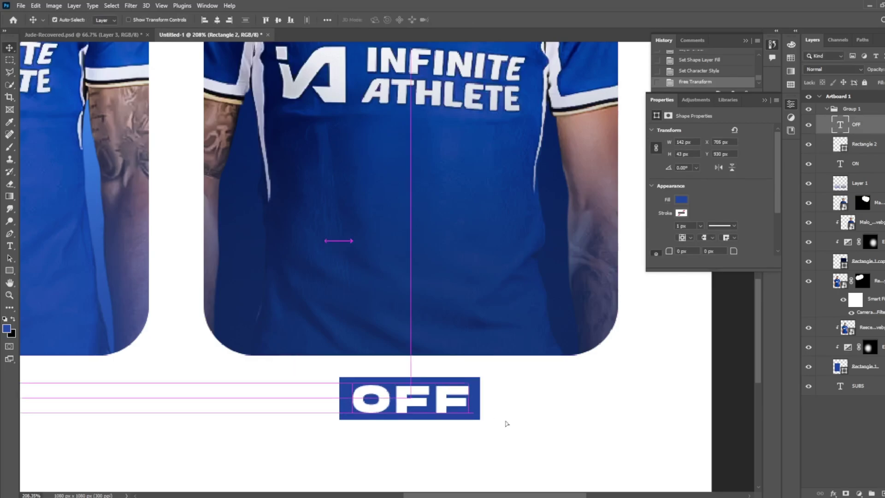
Round the blue box's corners to a 10 px radius
scroll(674, 248, down, 1)
text(10)
key(Return)
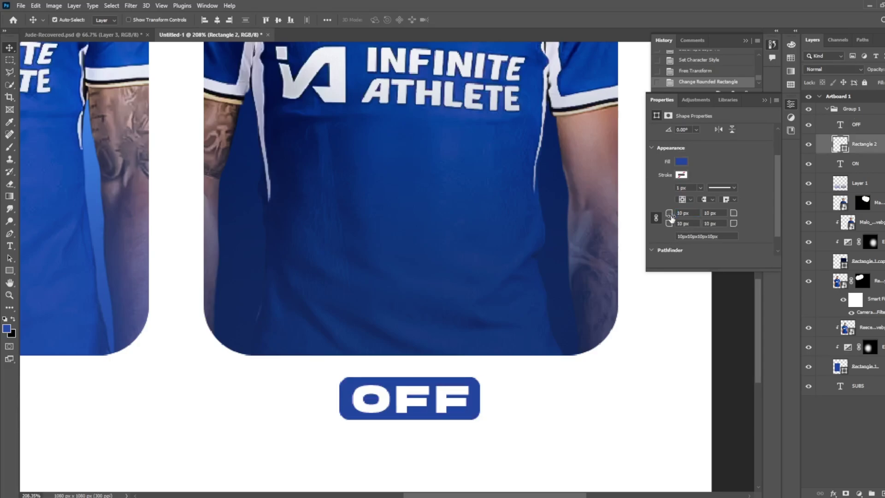
scroll(267, 372, down, 3)
scroll(266, 372, up, 1)
scroll(258, 364, down, 2)
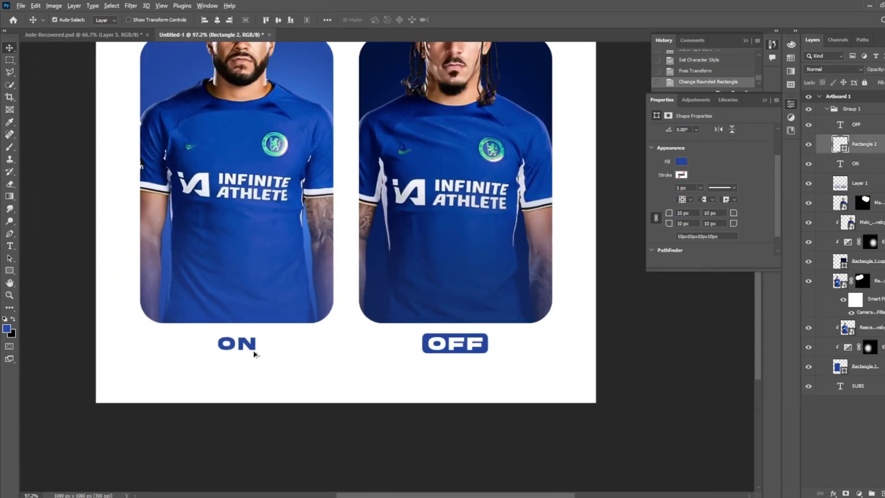
scroll(252, 341, up, 2)
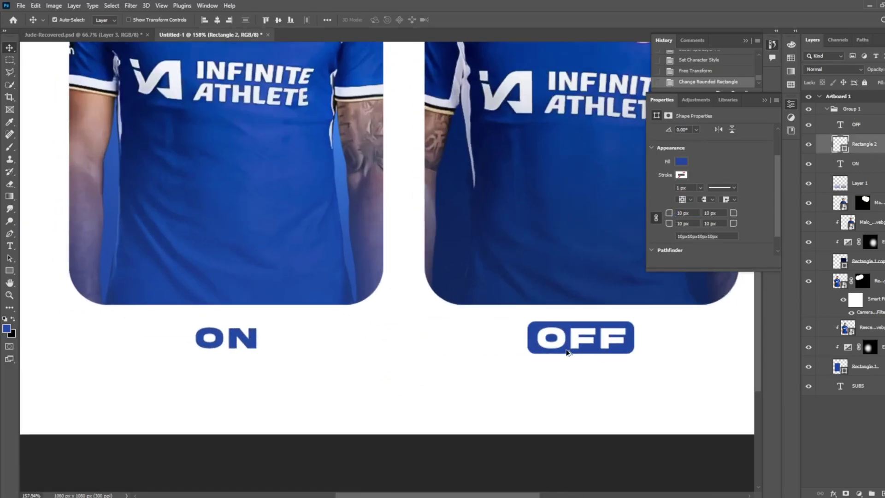
Copy the rounded box beneath the ON label, with no fill and a blue outline
drag(567, 352, 218, 357)
drag(865, 144, 867, 193)
scroll(344, 328, up, 3)
click(681, 162)
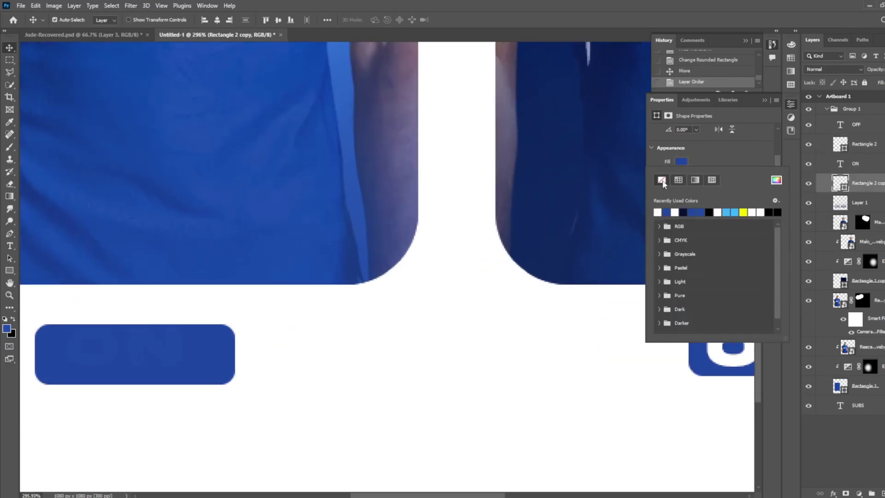
click(661, 180)
click(681, 175)
click(776, 193)
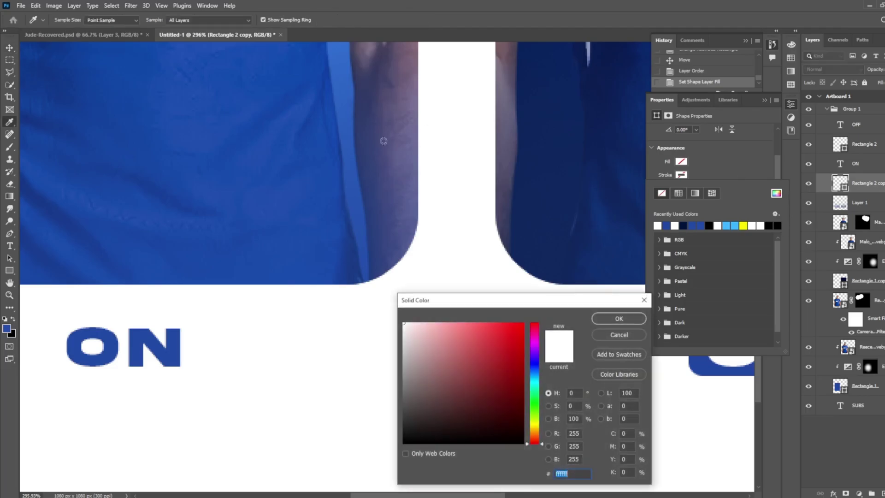
key(Return)
Centre the ON box under the left player card and the ON text inside it
scroll(341, 305, left, 5)
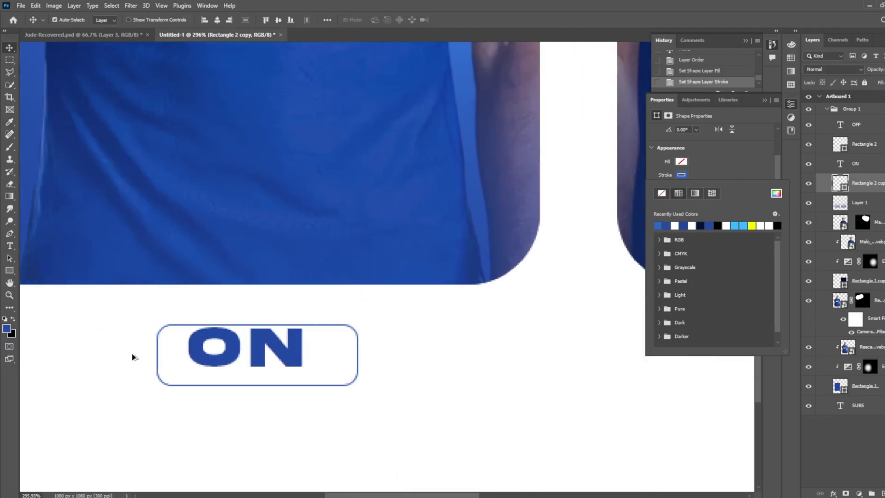
scroll(215, 390, down, 3)
ctrl+click(870, 262)
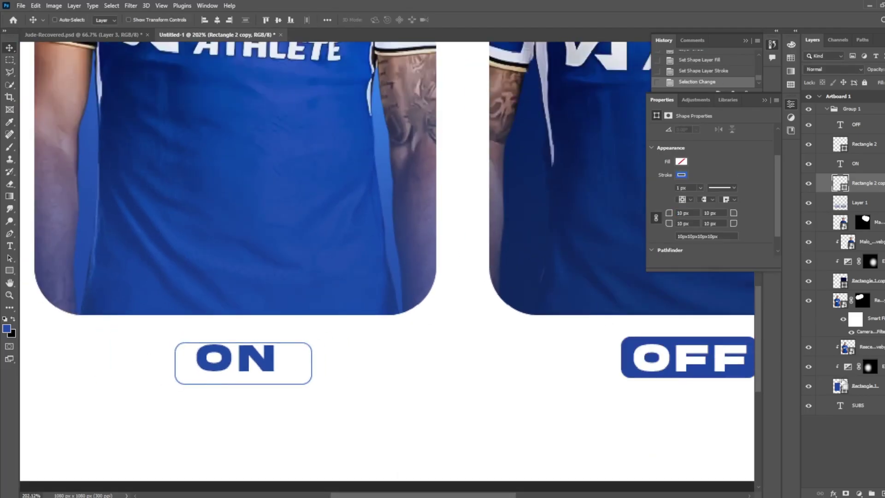
click(218, 19)
click(9, 60)
key(ctrl+d)
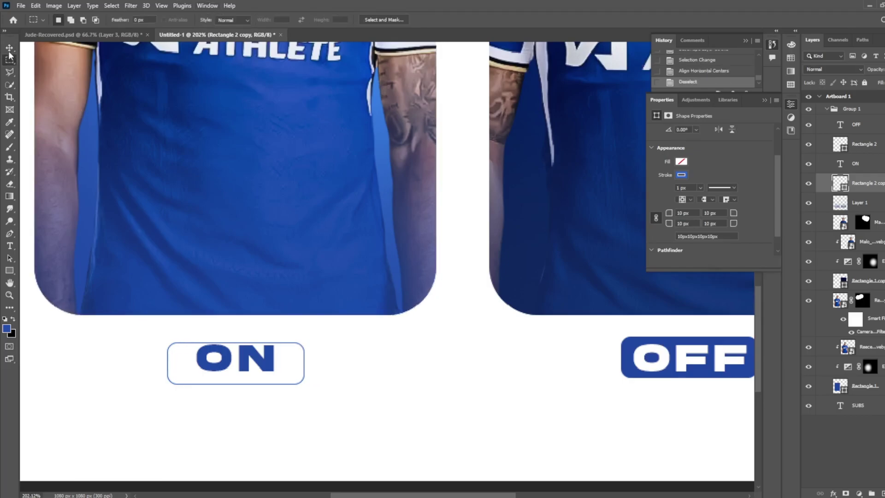
key(v)
drag(249, 357, 251, 362)
On a new layer, make a triangular Polygonal Lasso selection near the top-left
scroll(373, 376, down, 5)
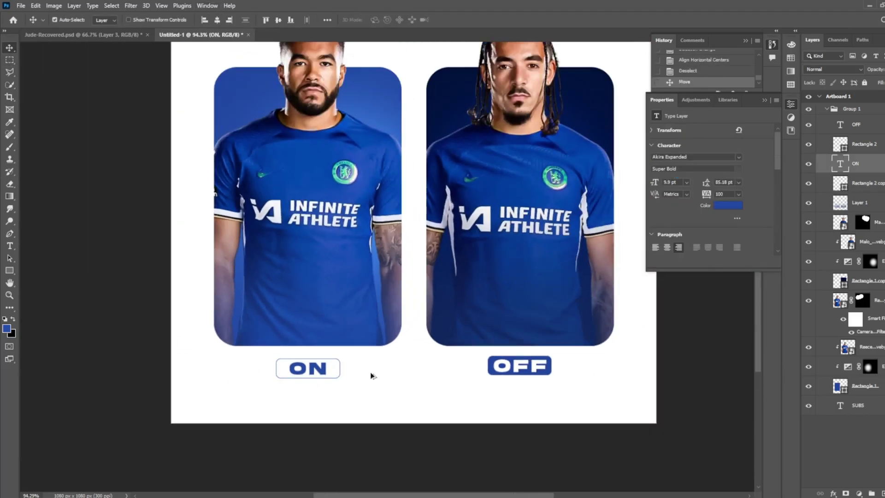
scroll(372, 376, down, 3)
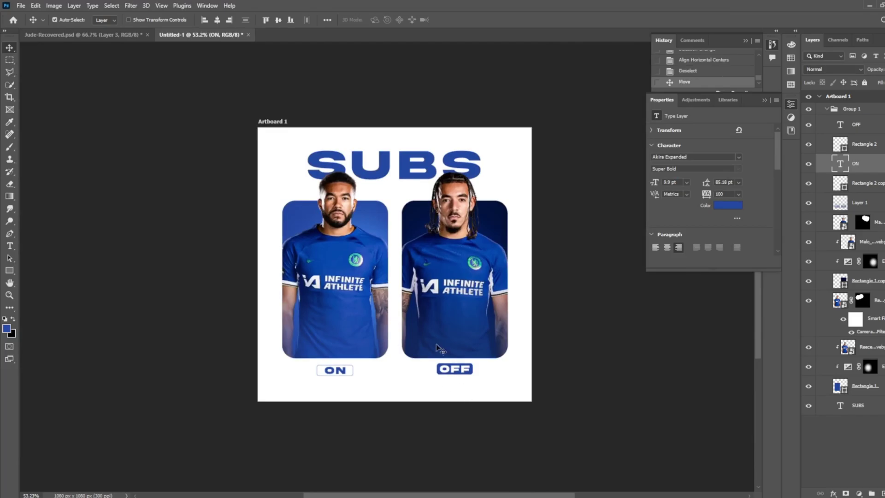
click(11, 75)
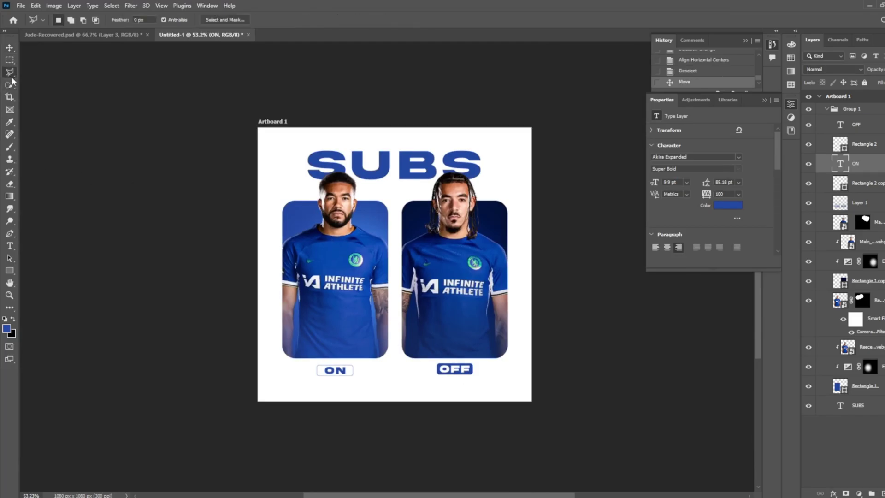
click(857, 492)
scroll(290, 203, up, 5)
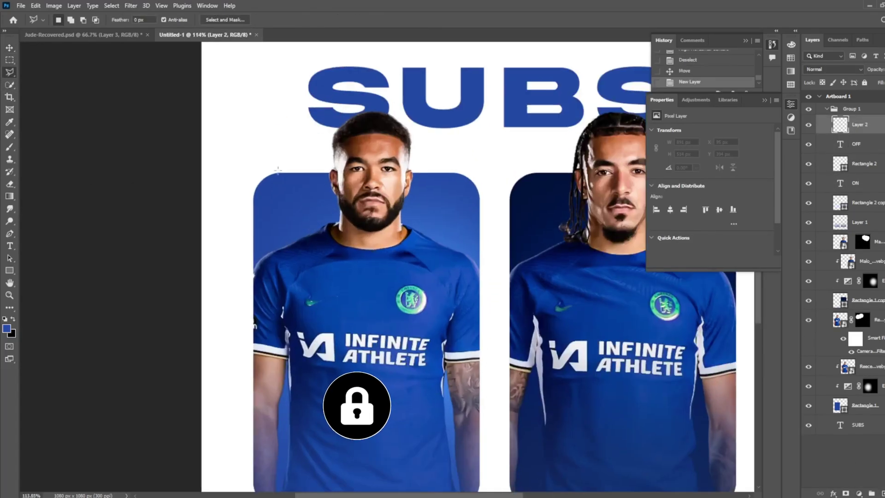
scroll(290, 203, up, 3)
click(226, 188)
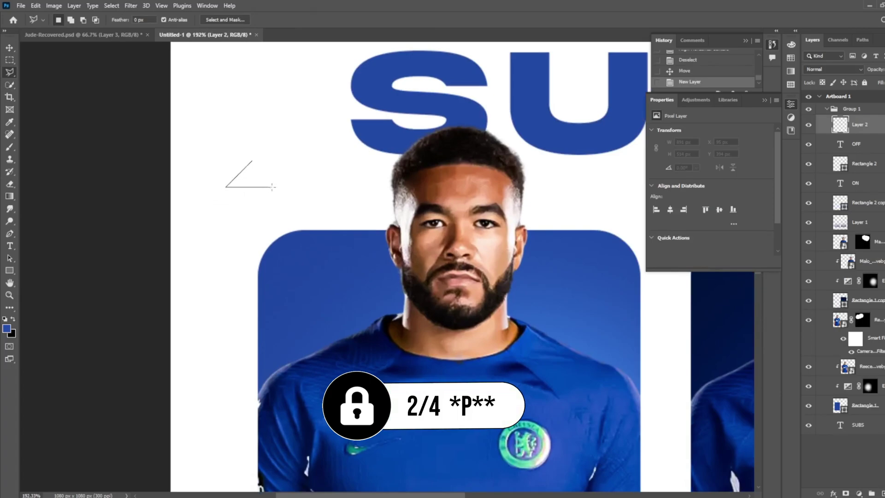
double_click(252, 161)
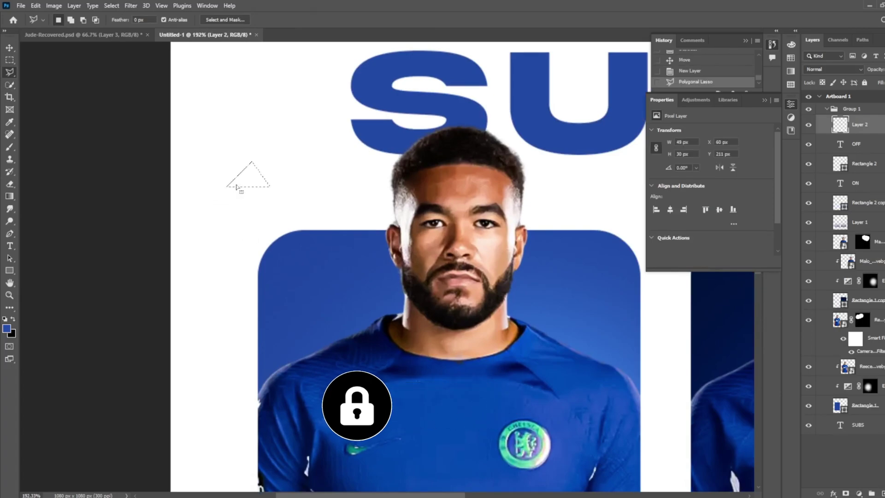
click(252, 143)
key(shift)
key(shift)
key(shift)
click(251, 132)
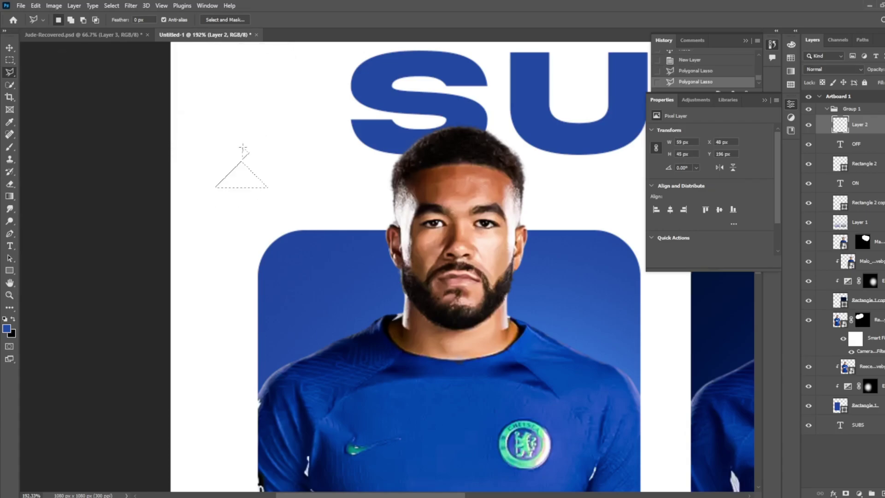
scroll(243, 149, up, 10)
scroll(295, 145, down, 6)
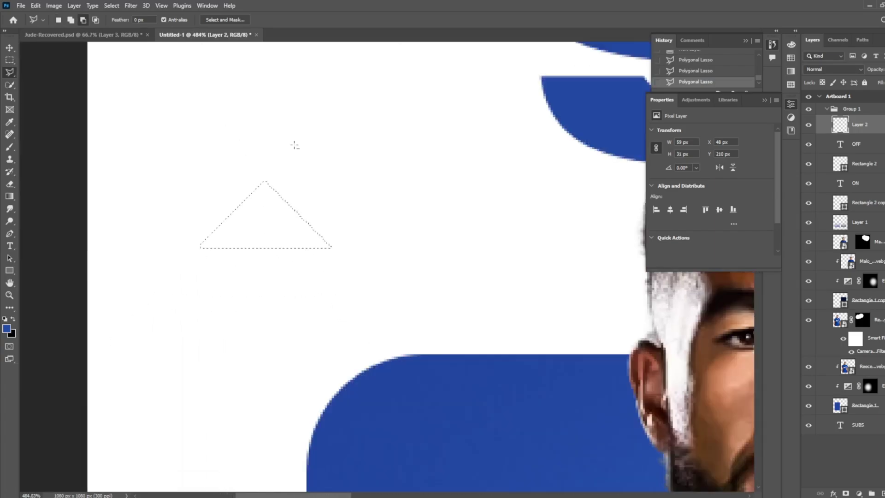
Paint the triangle solid dark blue, deselect, and nudge it slightly lower
click(10, 147)
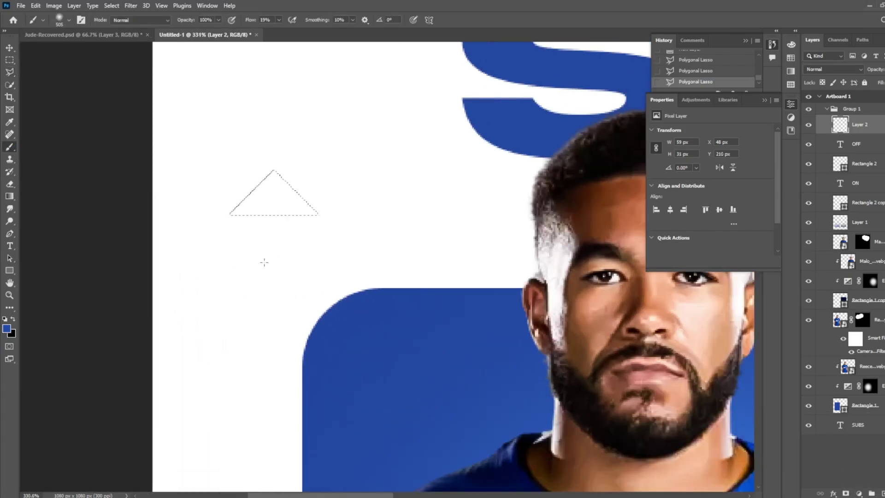
drag(266, 221, 321, 228)
drag(258, 203, 295, 198)
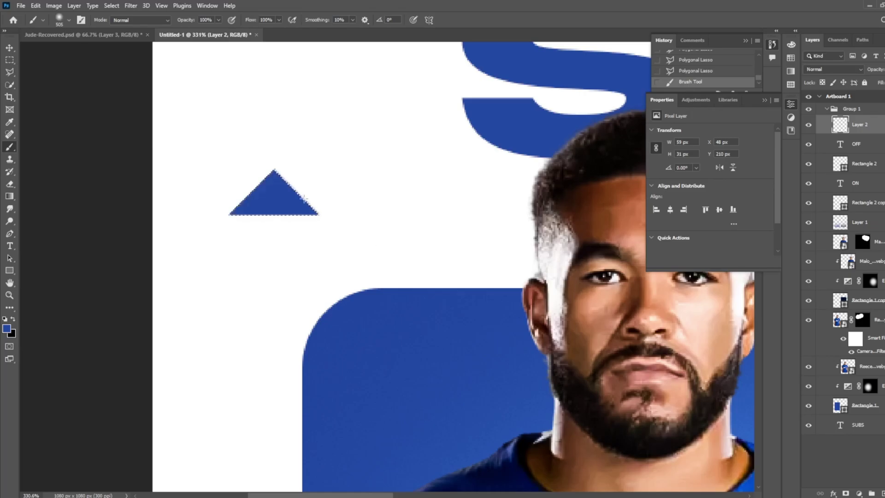
key(ctrl+d)
key(v)
scroll(79, 88, down, 3)
scroll(353, 253, down, 3)
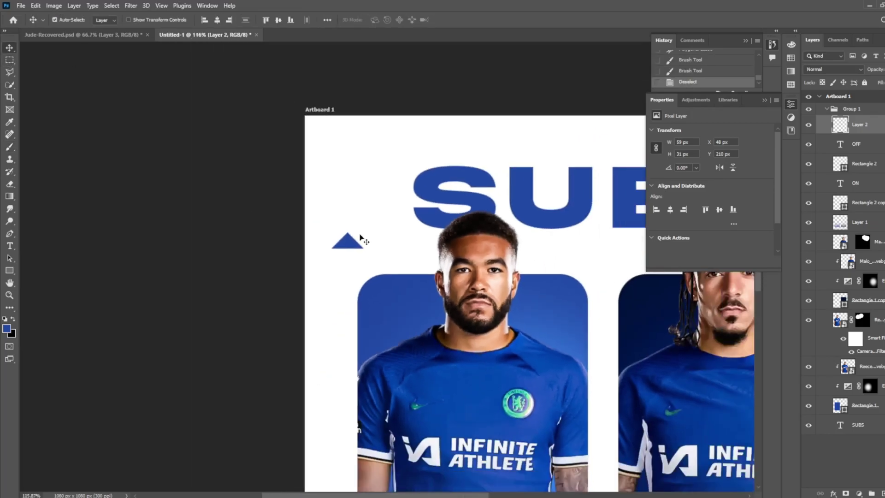
drag(355, 240, 355, 249)
Make the triangle hollow with a 1 px dark-blue stroke, then duplicate it for transforming
scroll(610, 274, down, 5)
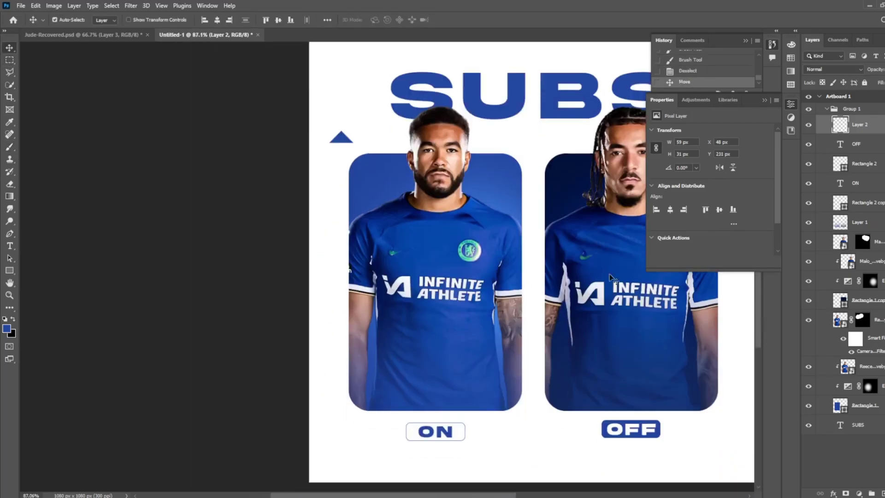
double_click(876, 124)
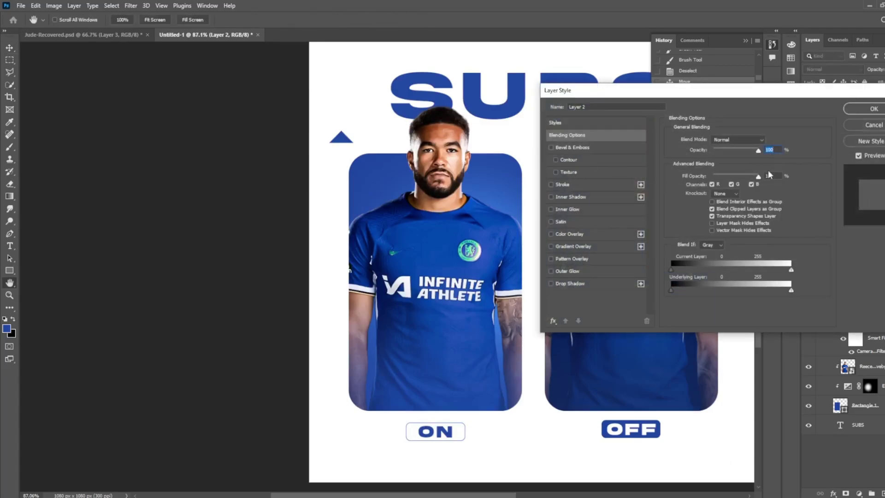
click(562, 184)
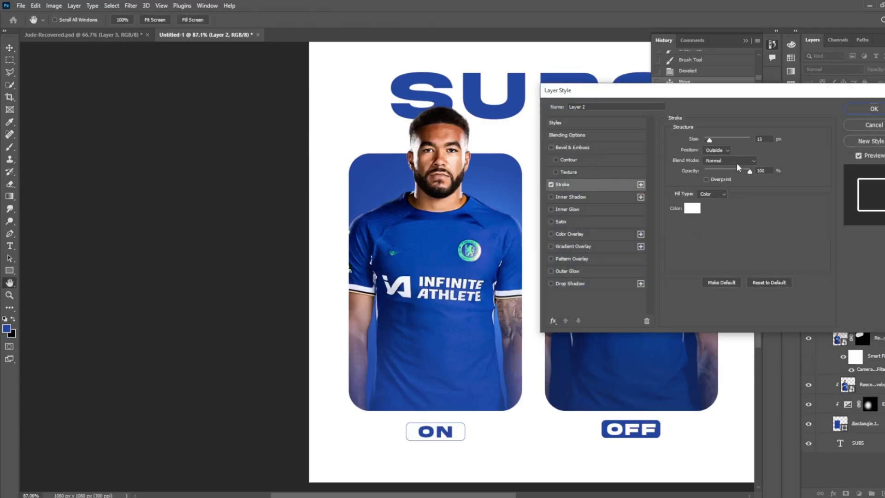
click(691, 208)
click(500, 95)
click(620, 316)
drag(693, 139, 667, 145)
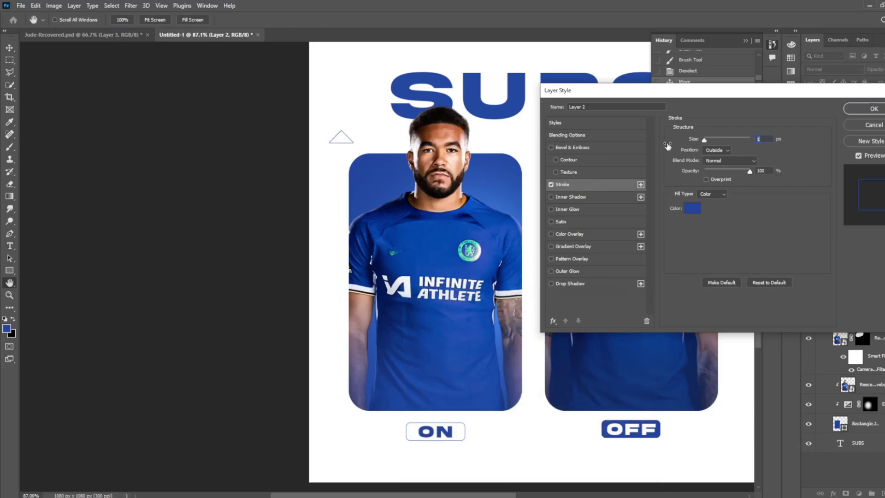
click(873, 109)
key(ctrl+j)
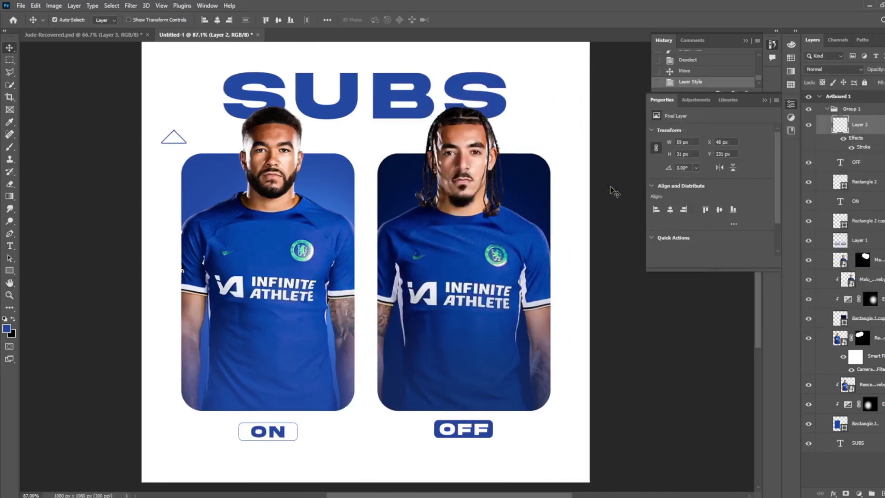
key(ctrl+t)
Move the triangle copy to the top right and flip it horizontally and vertically
mouse_move(174, 138)
mouse_down()
mouse_move(571, 137)
mouse_move(563, 137)
mouse_up()
right_click(562, 137)
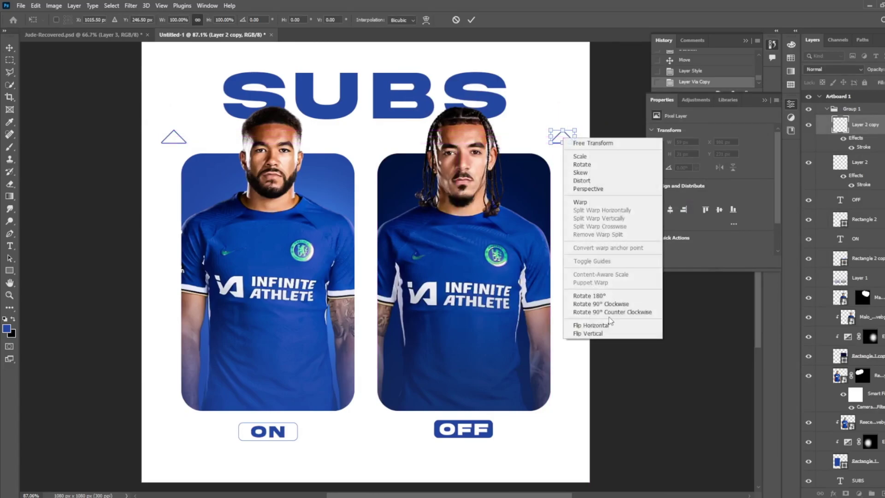
click(606, 322)
right_click(558, 138)
click(605, 330)
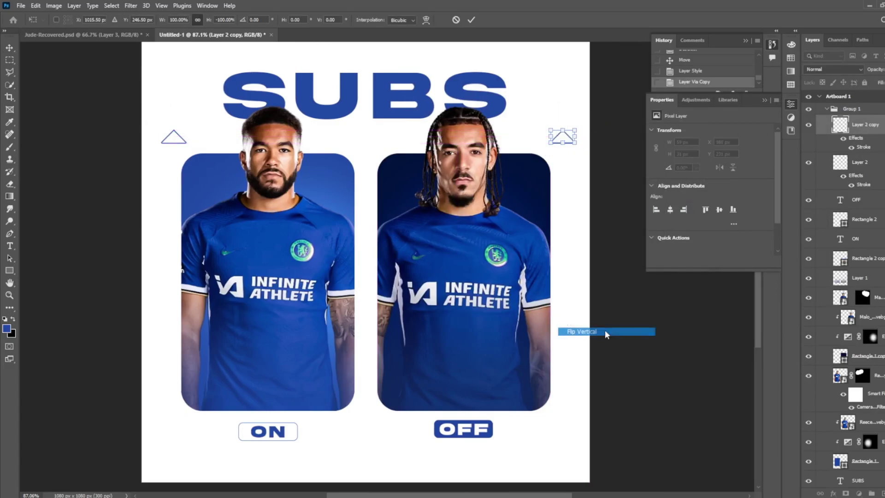
key(Return)
Align the down-pointing triangle with the up-pointing one using two ruler guides, then remove them
scroll(514, 225, up, 2)
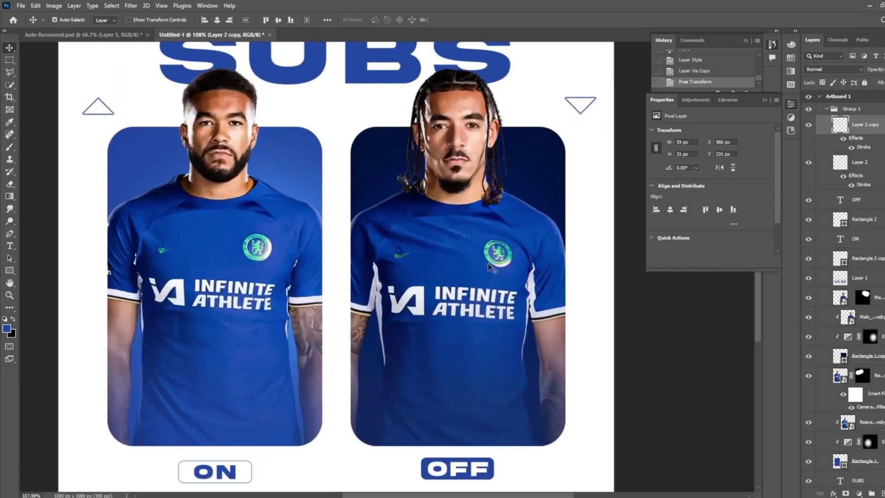
drag(580, 114, 571, 121)
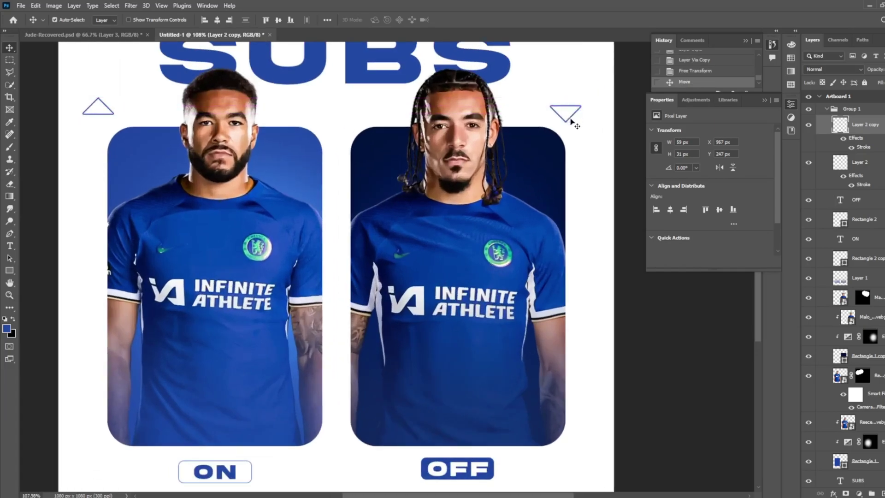
click(595, 104)
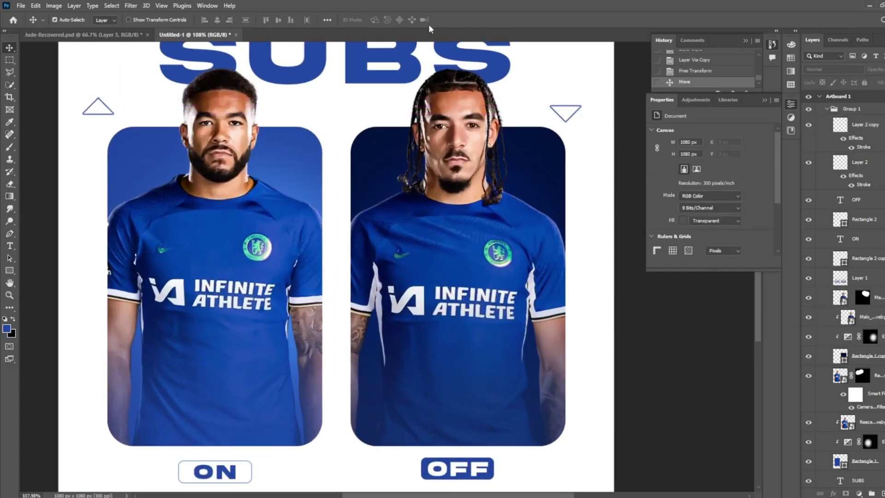
key(ctrl+r)
drag(429, 46, 430, 104)
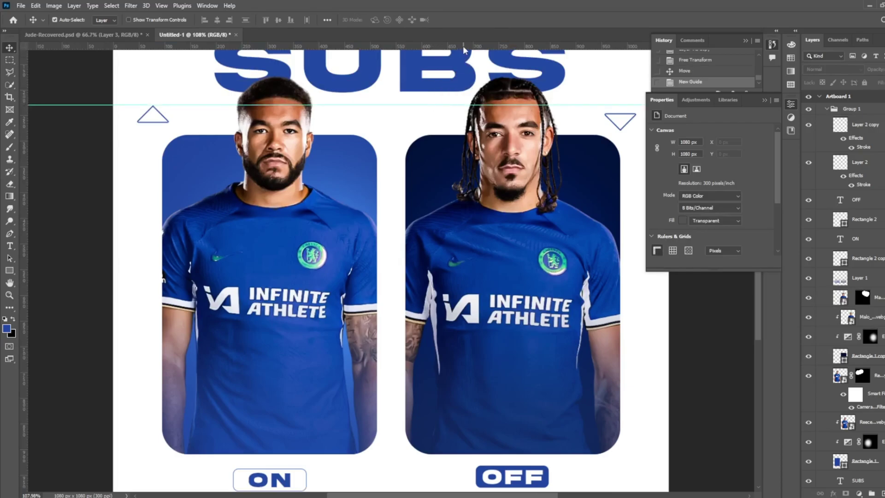
drag(462, 46, 462, 123)
scroll(507, 121, right, 3)
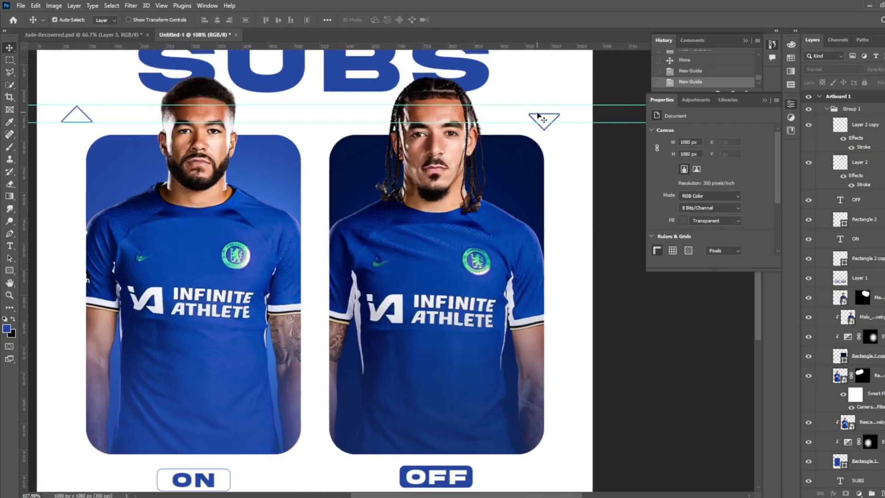
mouse_move(537, 119)
mouse_down()
mouse_move(537, 112)
mouse_move(538, 120)
mouse_up()
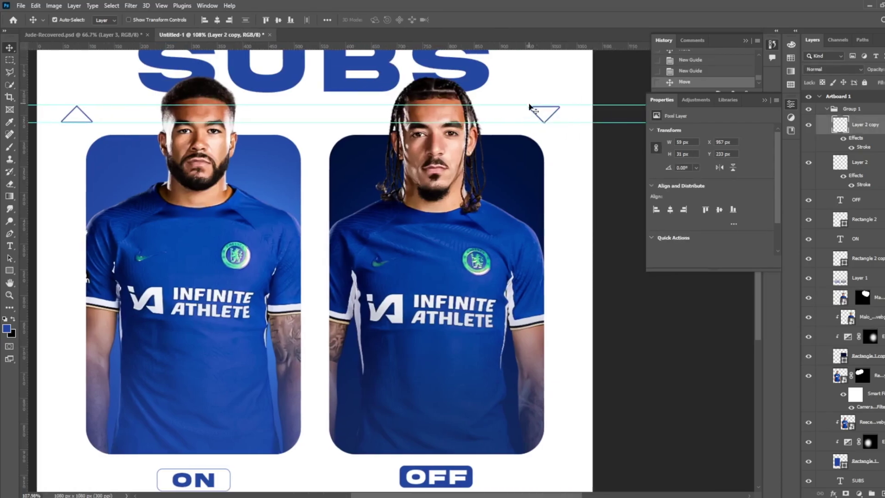
click(531, 105)
key(Delete)
drag(563, 10, 563, 10)
Change the down-pointing triangle's stroke colour to dark navy #00123c
scroll(507, 295, down, 4)
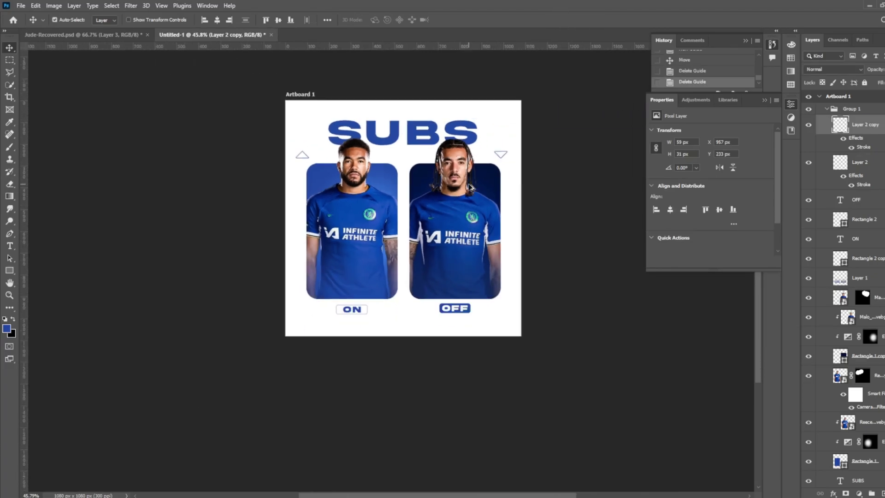
scroll(506, 295, up, 3)
scroll(507, 295, up, 2)
scroll(507, 295, up, 2)
scroll(574, 344, down, 2)
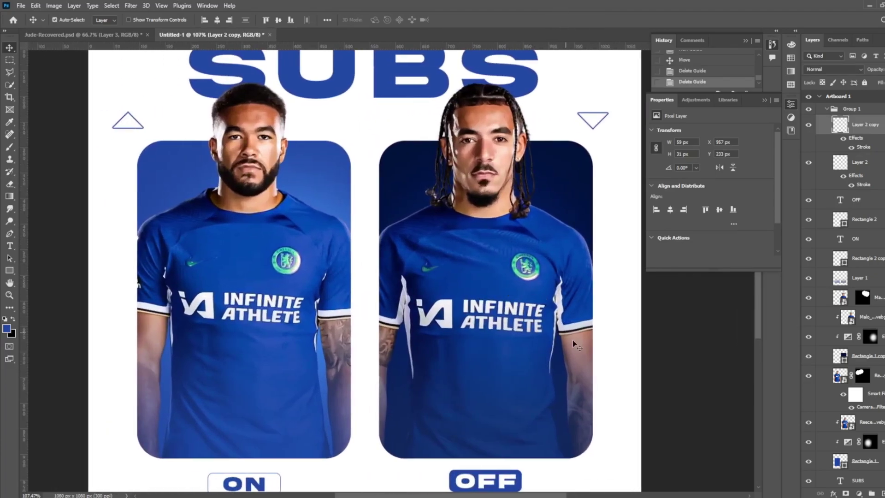
scroll(351, 381, left, 2)
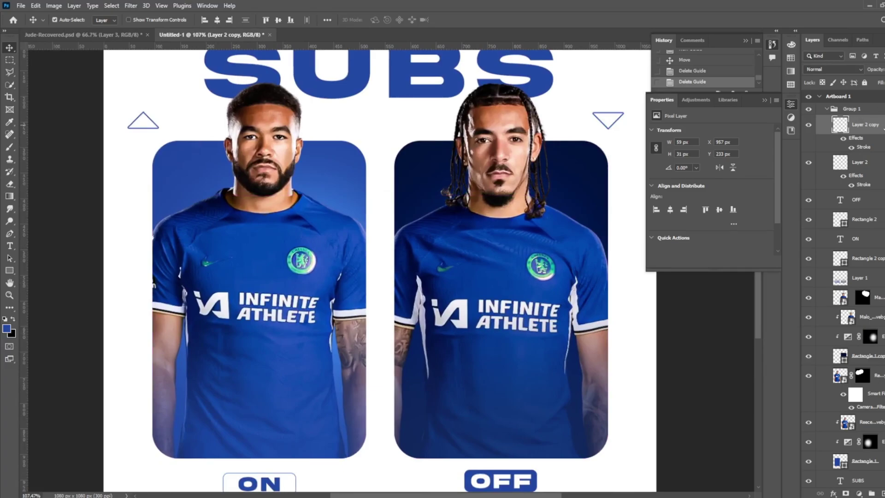
double_click(875, 132)
click(562, 185)
click(692, 208)
click(467, 194)
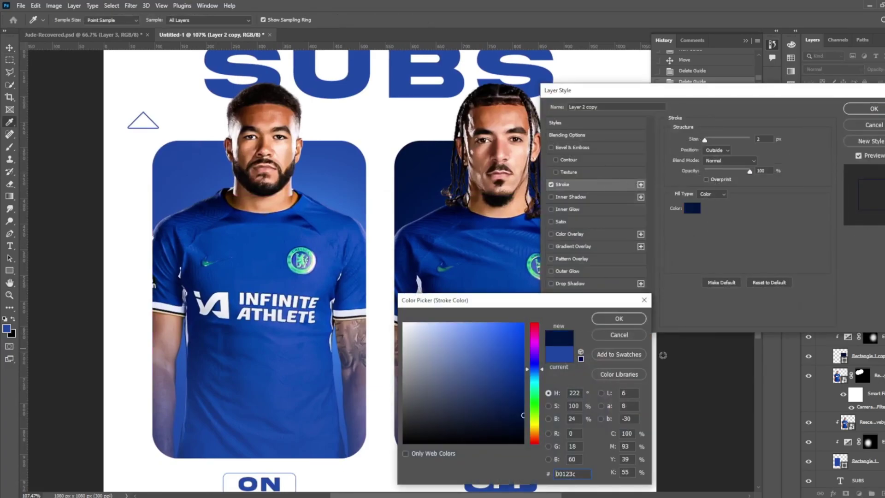
click(625, 322)
click(867, 109)
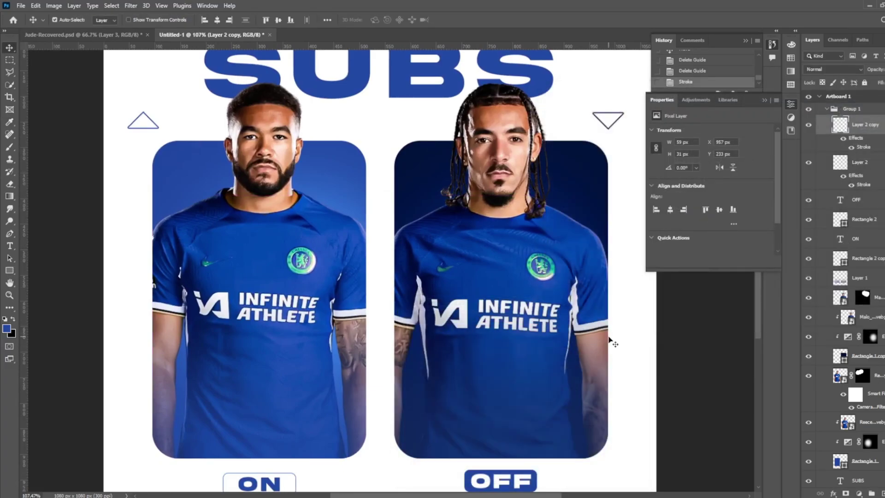
Add a new empty layer above the SUBS layer, with the Polygonal Lasso ready
click(9, 72)
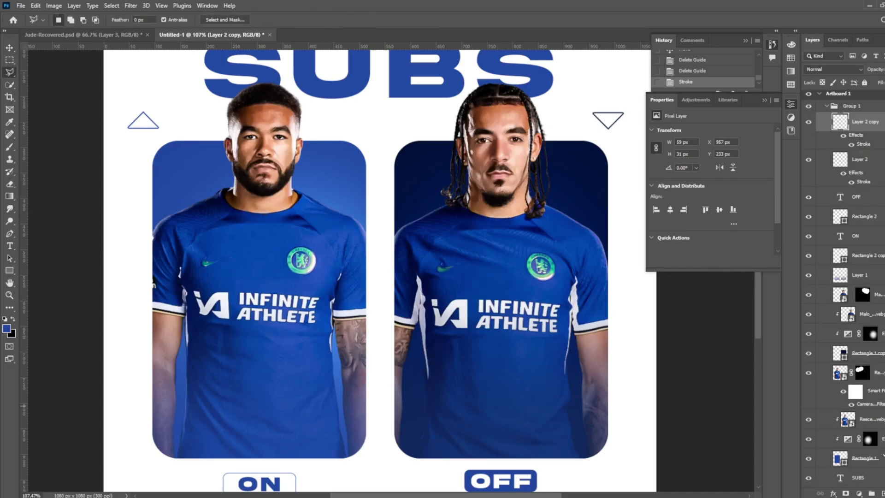
click(858, 478)
click(881, 493)
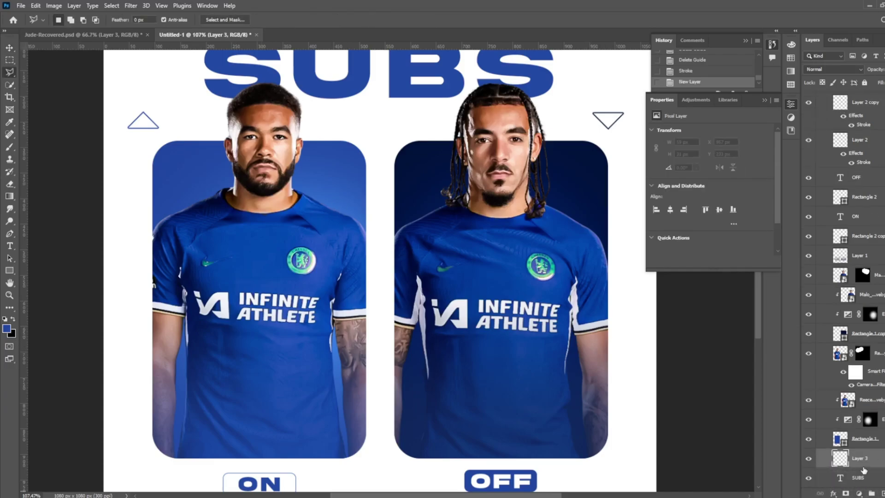
Move the new layer below SUBS and paint a slanted blue block on the left edge
drag(863, 468, 860, 480)
scroll(185, 317, down, 3)
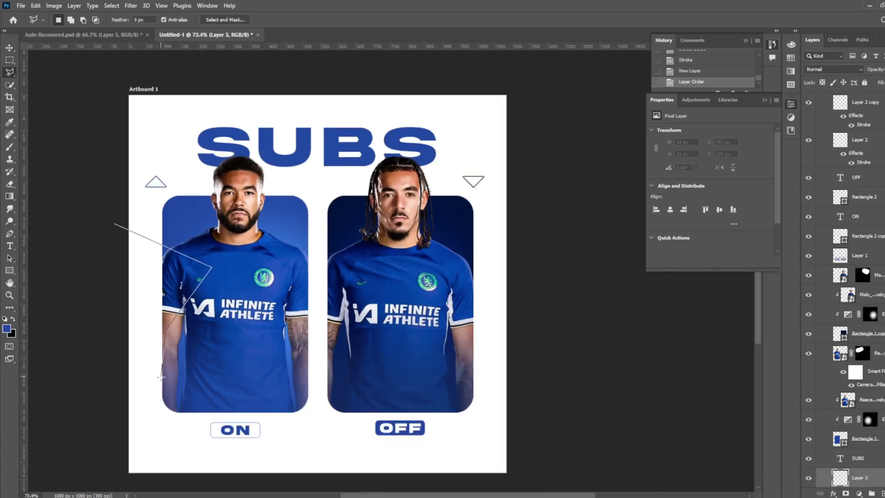
double_click(64, 421)
key(b)
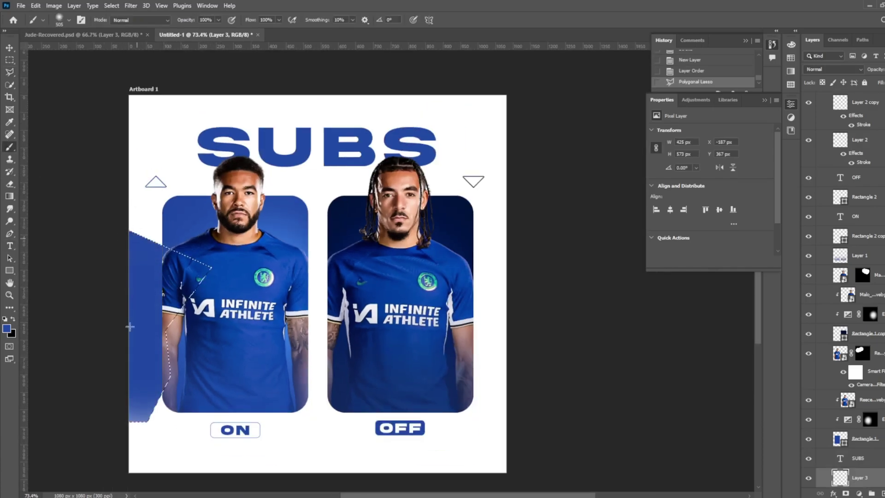
drag(127, 325, 137, 296)
Paint a narrow blue diagonal strip behind the SUBS title and deselect it
click(9, 72)
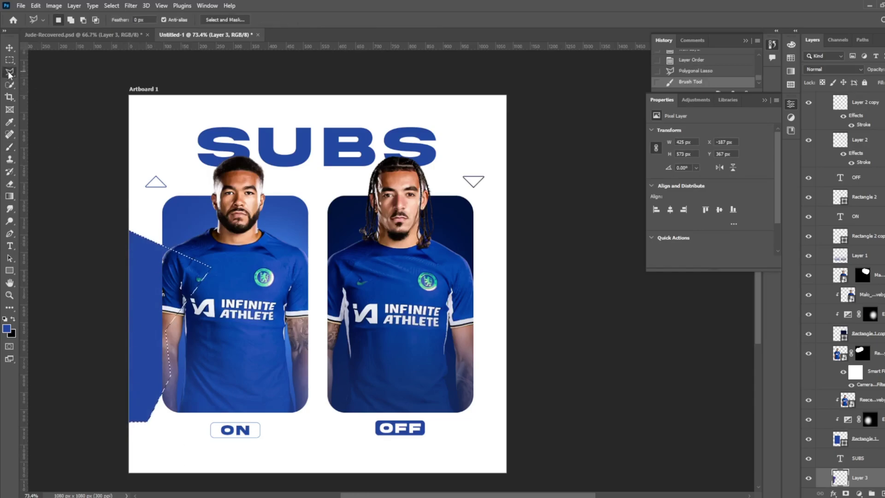
double_click(169, 153)
click(146, 187)
double_click(190, 214)
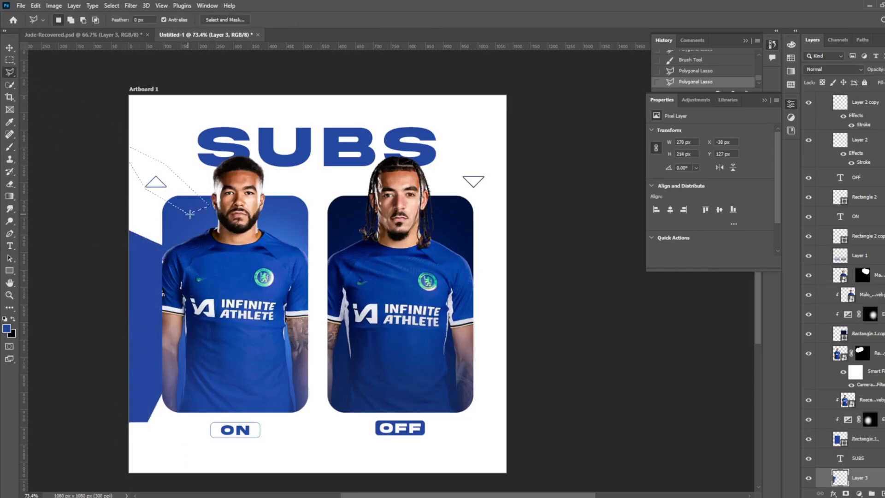
click(327, 106)
click(307, 86)
double_click(203, 86)
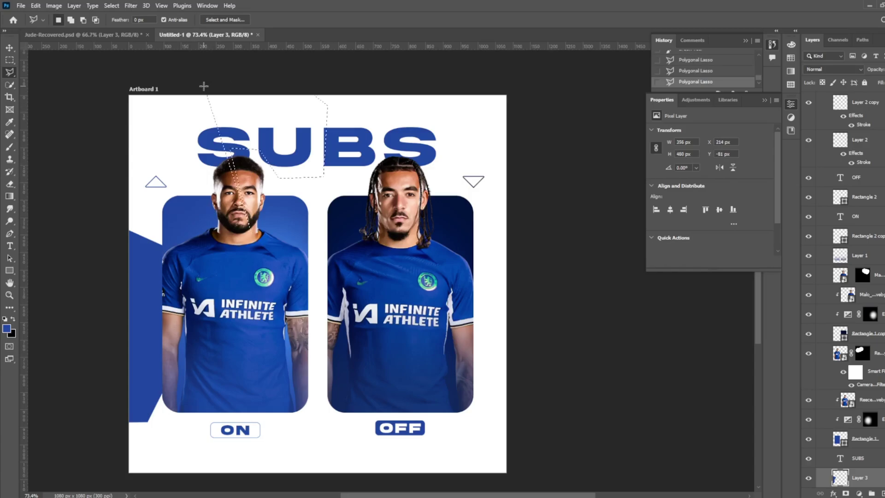
double_click(216, 92)
key(b)
click(245, 248)
key(m)
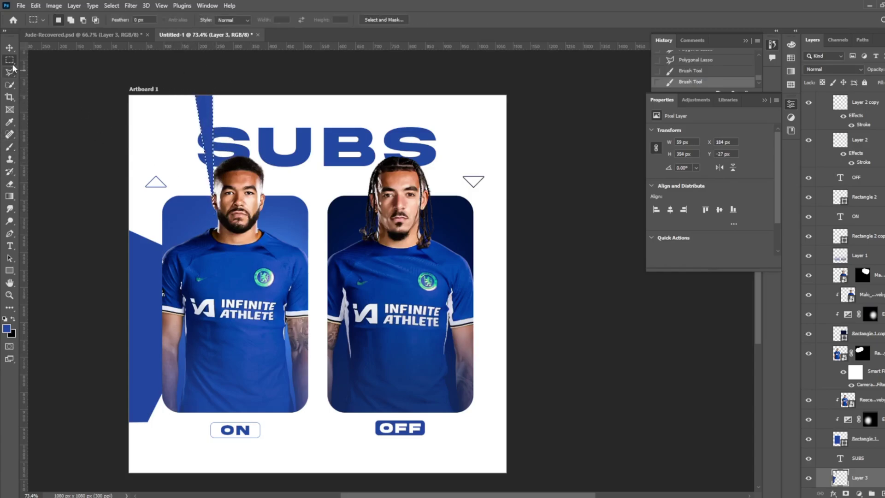
key(ctrl+d)
click(866, 438)
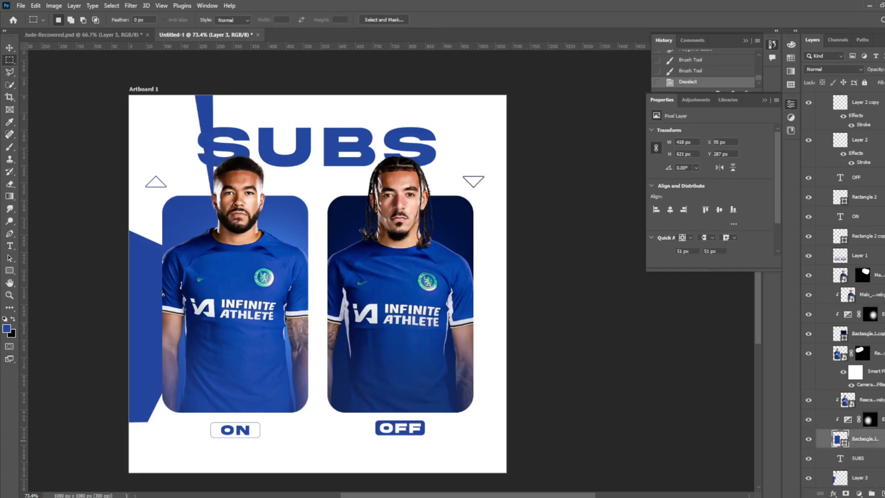
double_click(874, 445)
Give the left player card a thin #ffffff white stroke
click(563, 185)
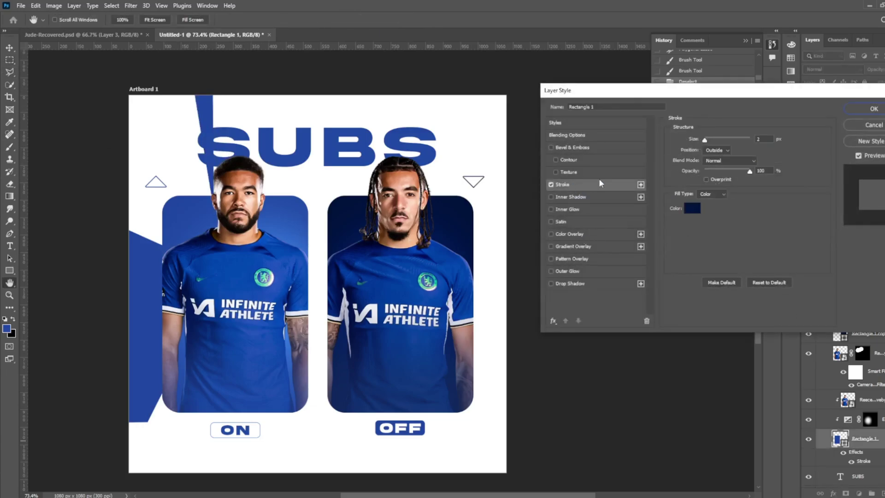
click(692, 208)
text(ffffff)
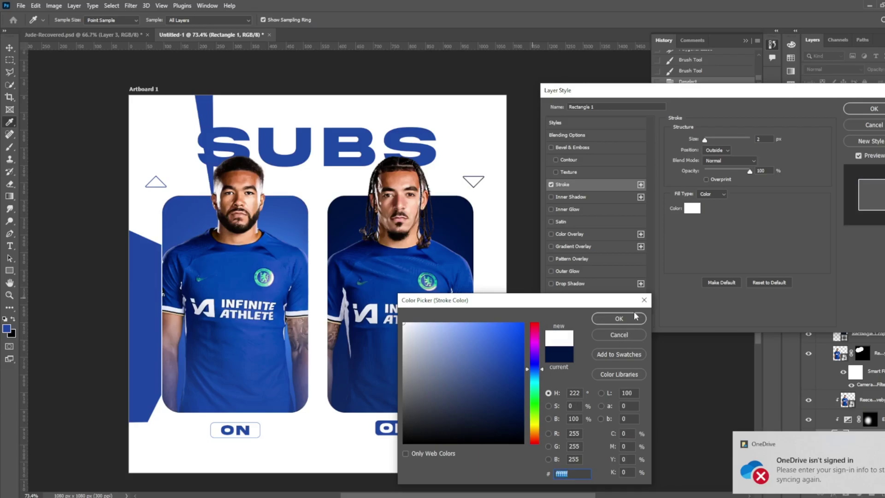
click(636, 316)
drag(704, 139, 699, 139)
click(866, 108)
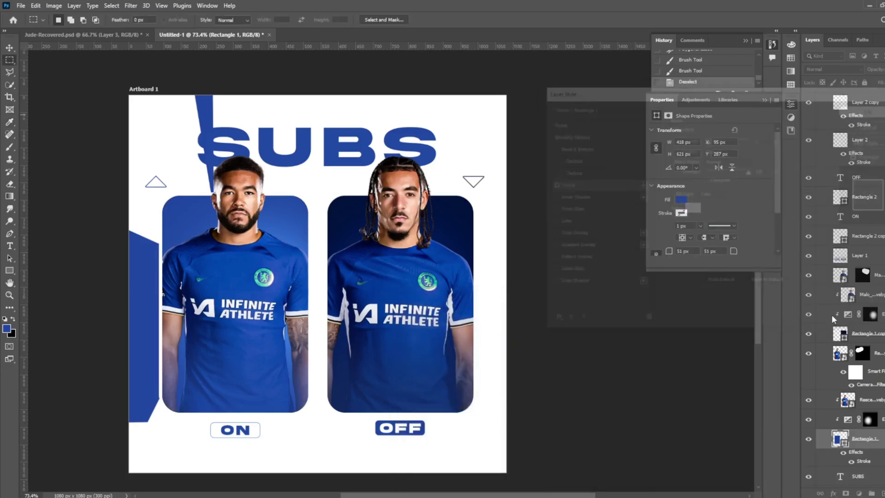
Copy the left card's white stroke style and paste it onto the right card
right_click(834, 318)
click(811, 275)
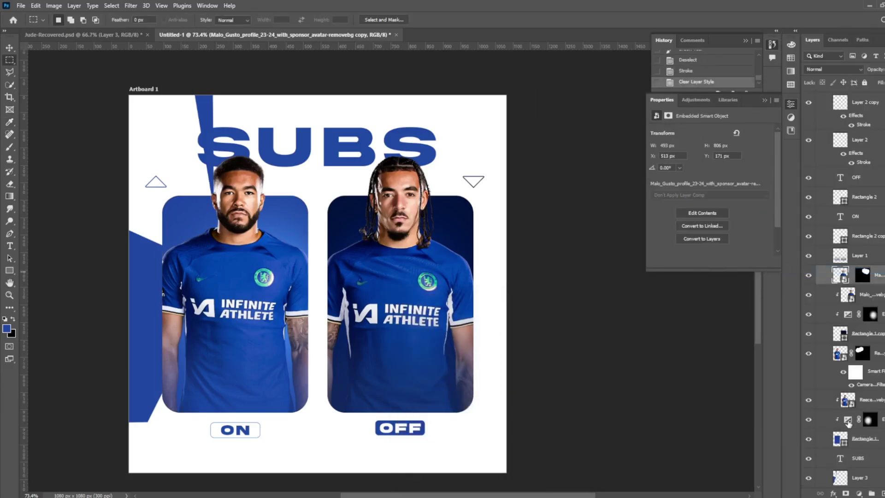
key(ctrl+z)
right_click(852, 333)
key(Escape)
right_click(853, 333)
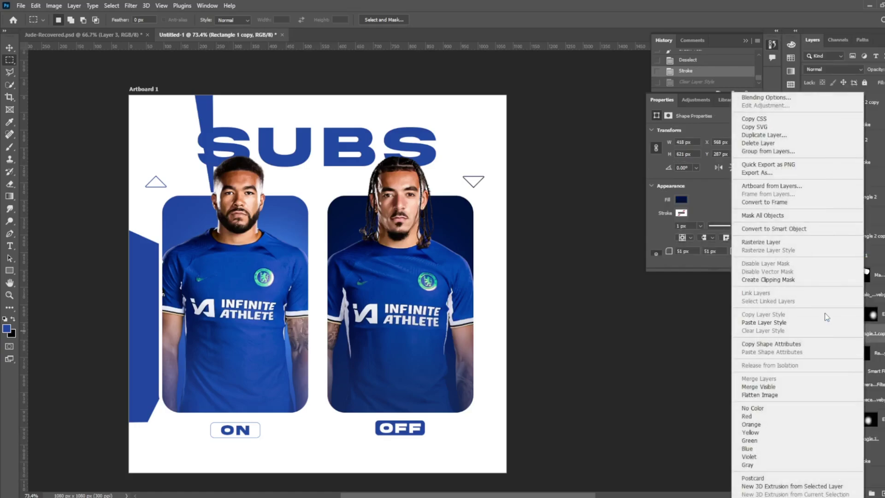
click(825, 323)
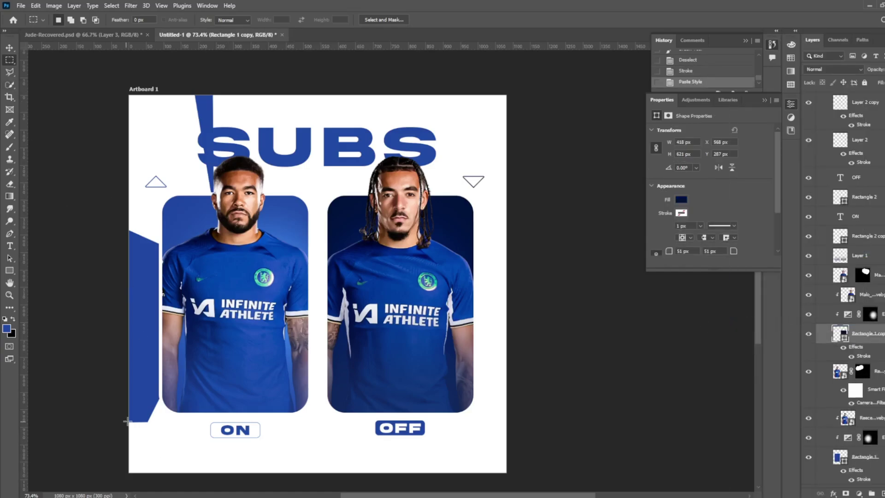
scroll(167, 397, up, 3)
scroll(868, 365, down, 2)
click(848, 477)
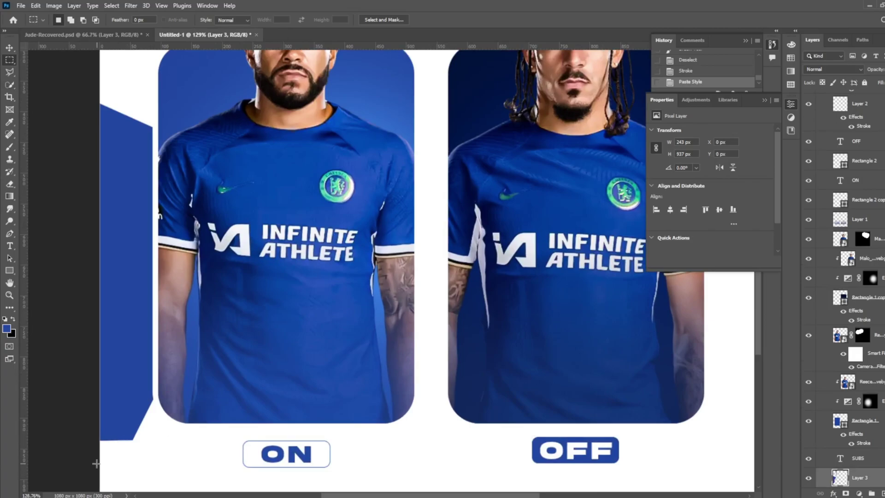
Trim the lower corner off the blue left-edge block
key(l)
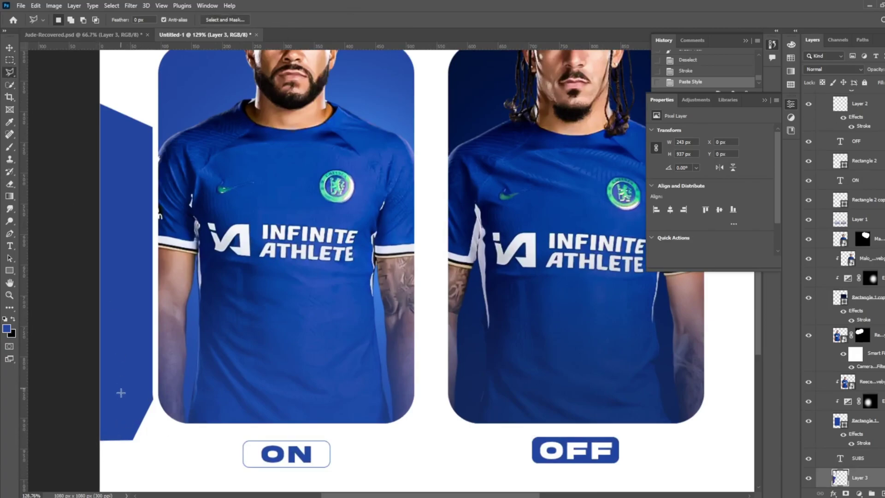
double_click(149, 421)
key(Delete)
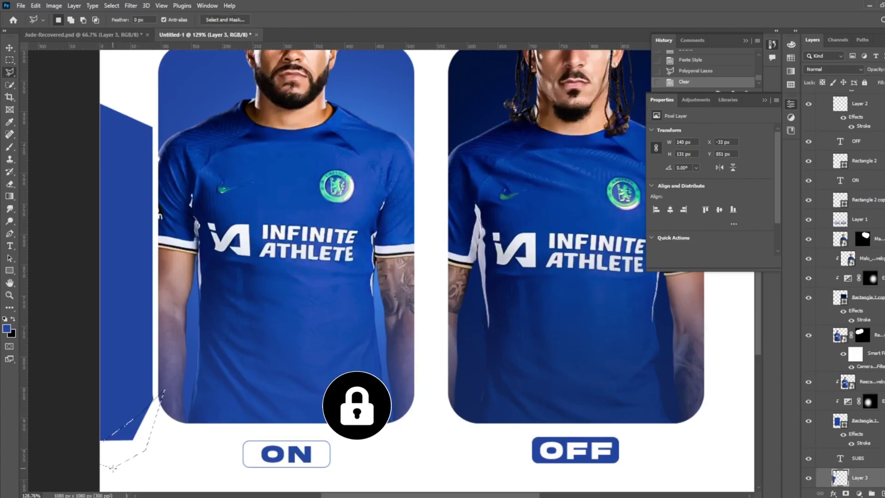
key(ctrl+d)
Paint a dark navy angular shape beneath the ON label
scroll(236, 412, down, 3)
scroll(236, 413, down, 2)
click(235, 412)
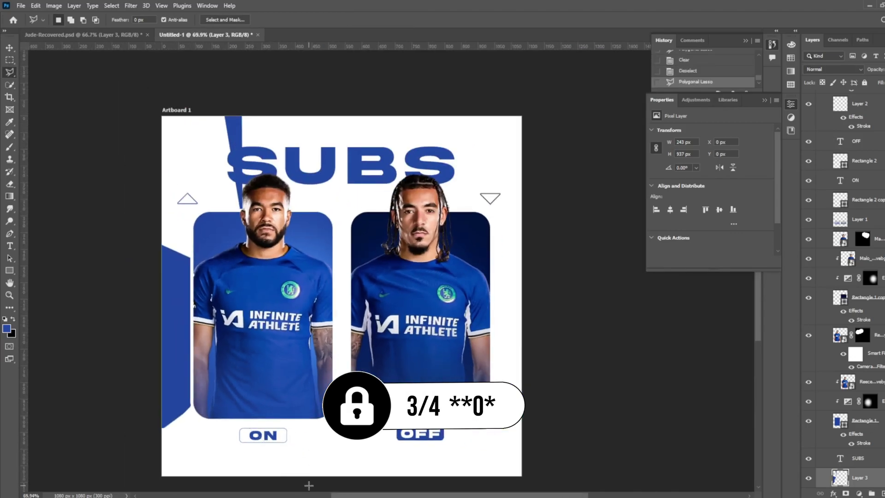
click(253, 430)
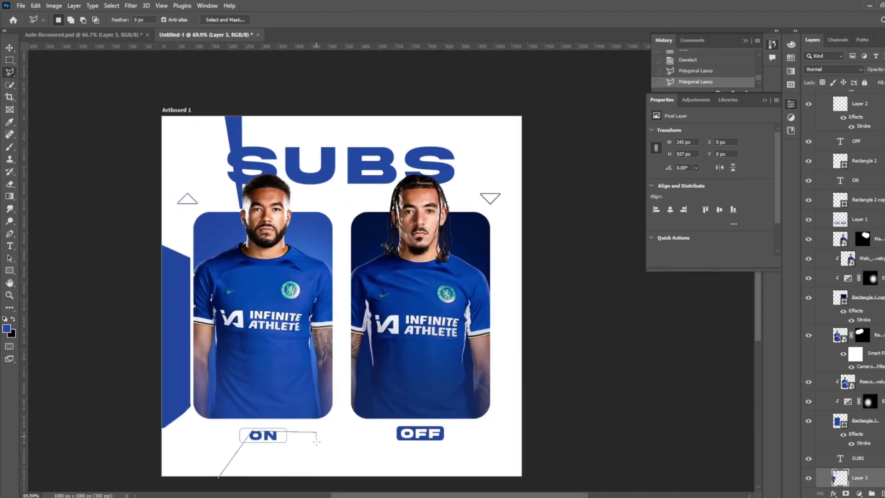
click(316, 432)
click(6, 148)
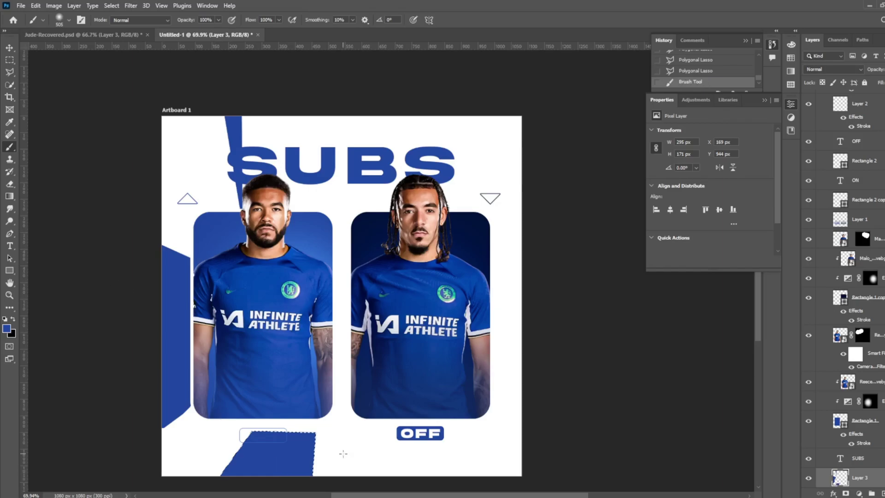
click(7, 328)
click(503, 405)
key(Return)
click(299, 457)
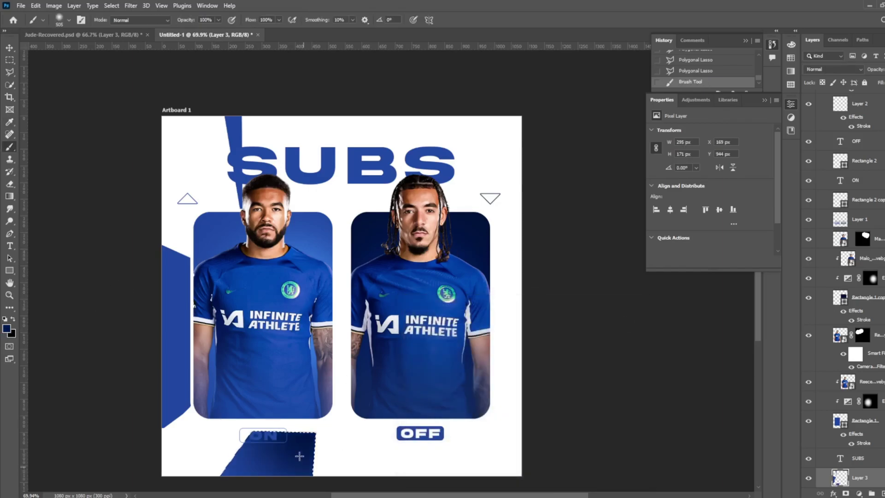
key(l)
key(ctrl+d)
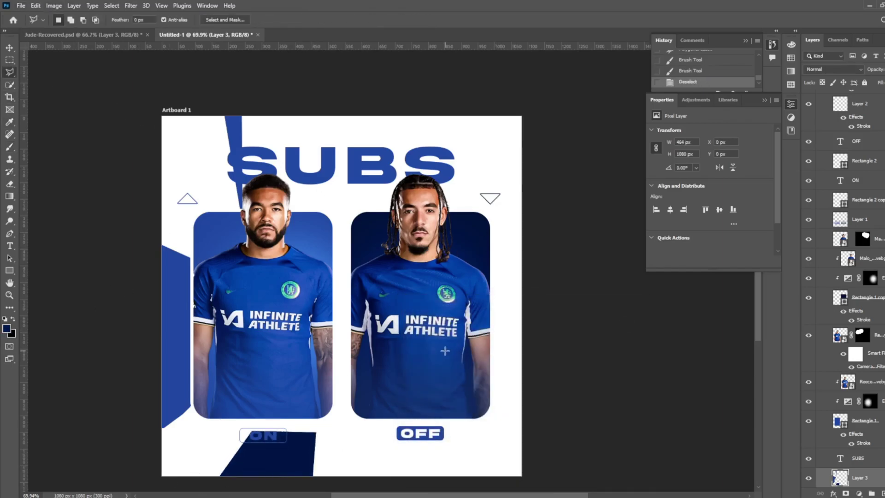
Paint a dark navy diagonal strip below the OFF label
click(457, 485)
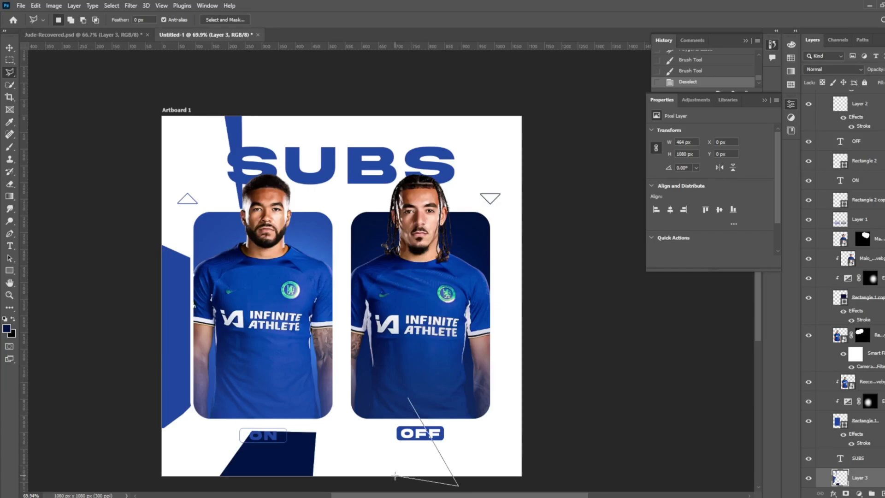
click(393, 402)
key(b)
drag(425, 438, 443, 470)
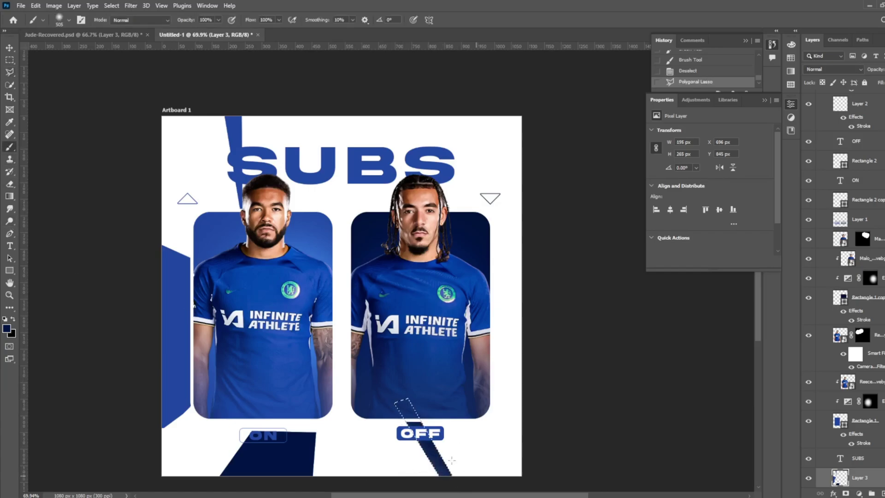
click(9, 60)
Paint a large angular navy block over the top-right corner and deselect
click(138, 109)
click(9, 71)
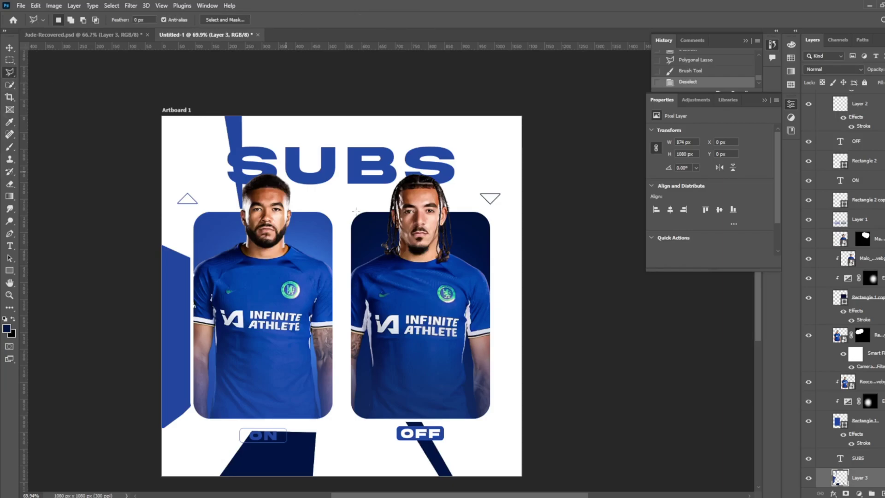
click(469, 107)
click(557, 113)
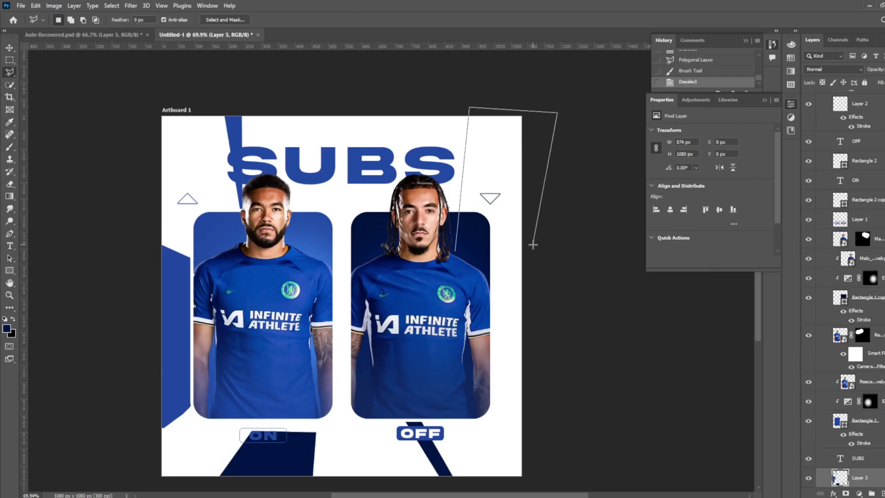
double_click(472, 274)
double_click(453, 212)
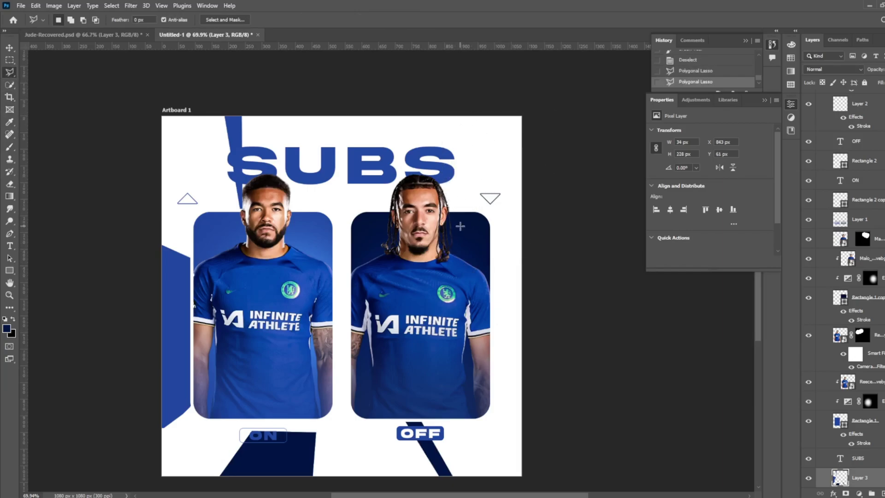
click(493, 97)
click(561, 124)
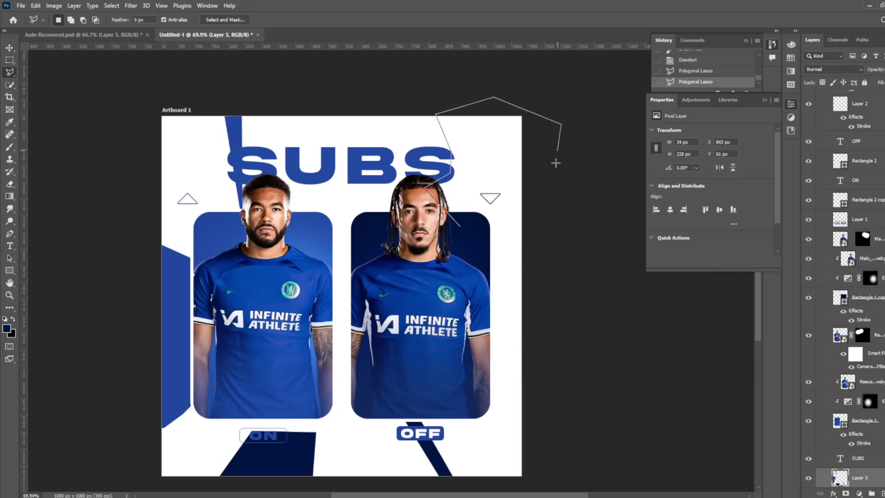
double_click(517, 241)
key(b)
drag(484, 147, 390, 131)
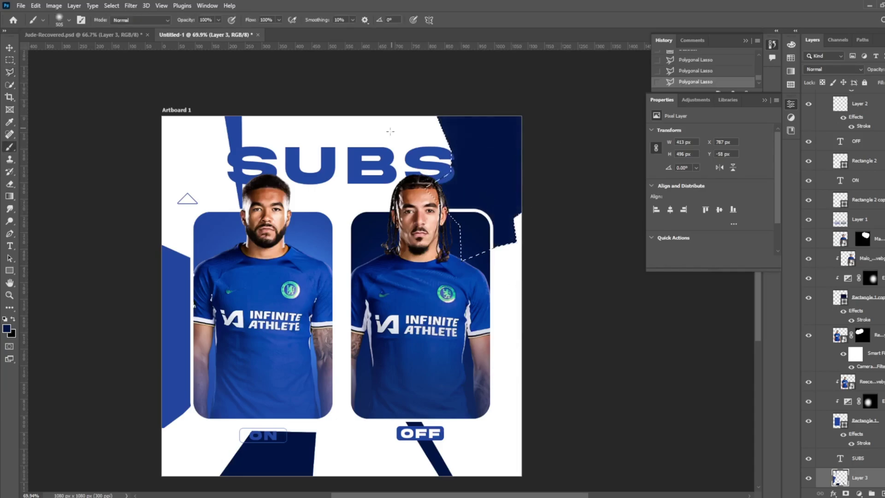
key(l)
key(ctrl+d)
Paste the copied stroke layer style onto the SUBS text layer
scroll(261, 233, up, 1)
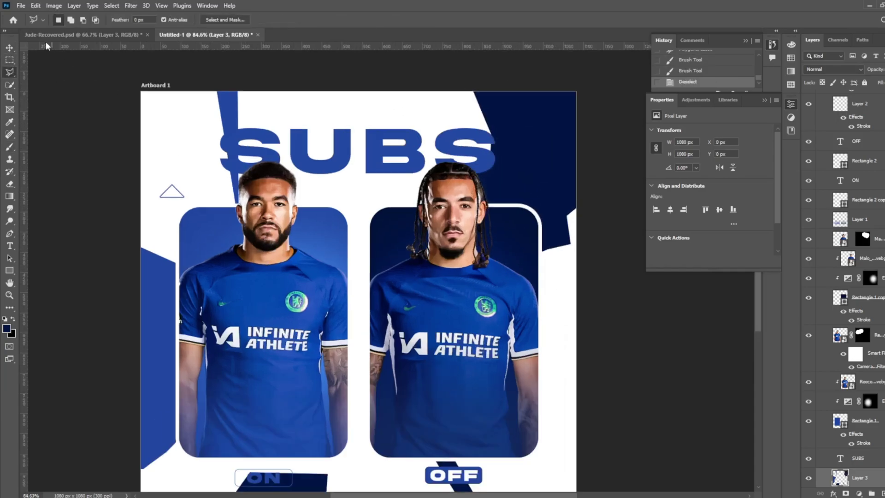
key(v)
click(378, 160)
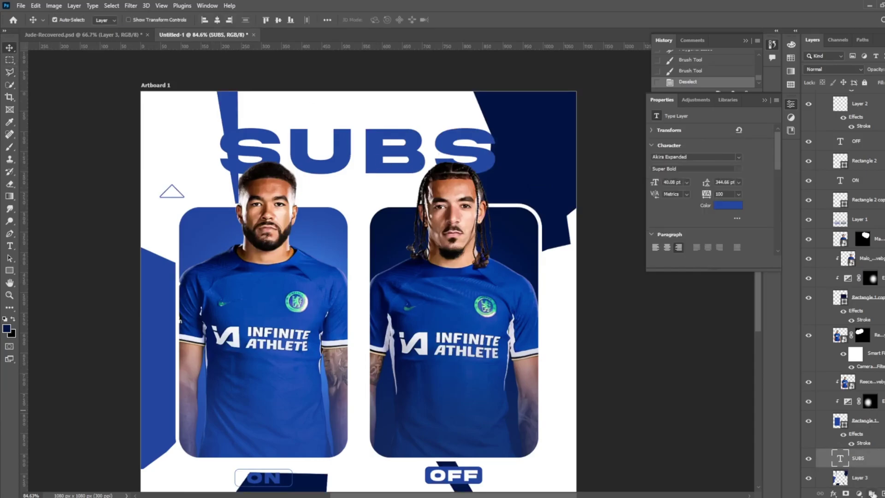
right_click(872, 459)
click(820, 352)
scroll(522, 336, down, 2)
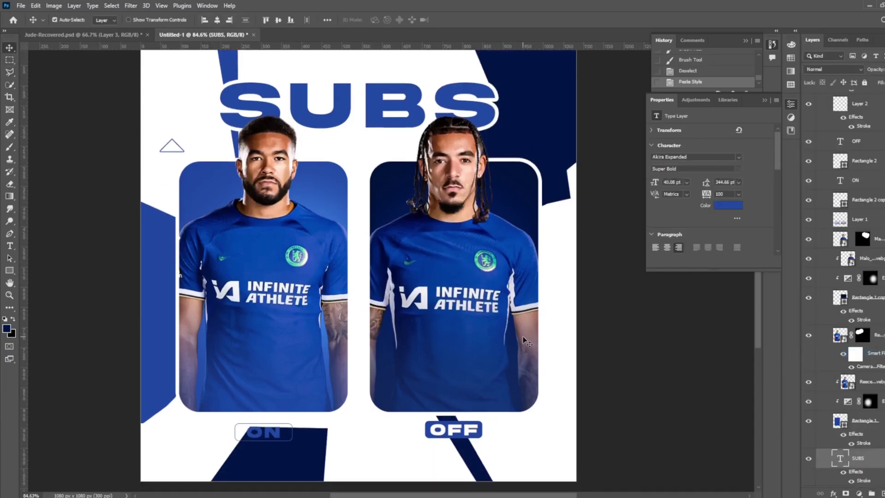
scroll(313, 415, up, 3)
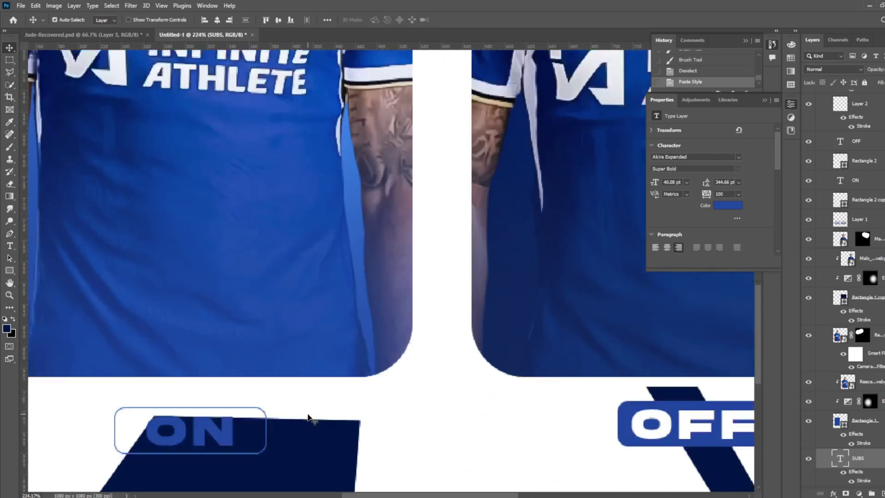
Delete the navy block under the ON label
drag(310, 419, 341, 387)
key(ctrl+z)
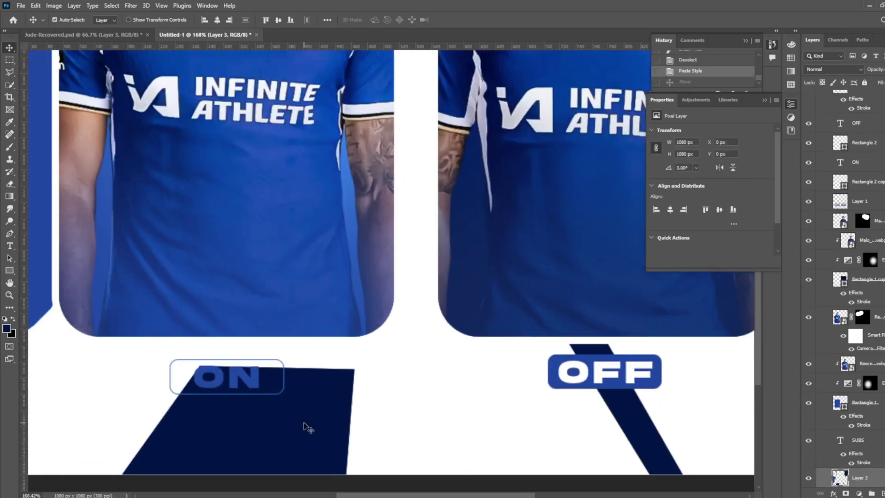
click(9, 60)
drag(83, 292, 365, 479)
key(Delete)
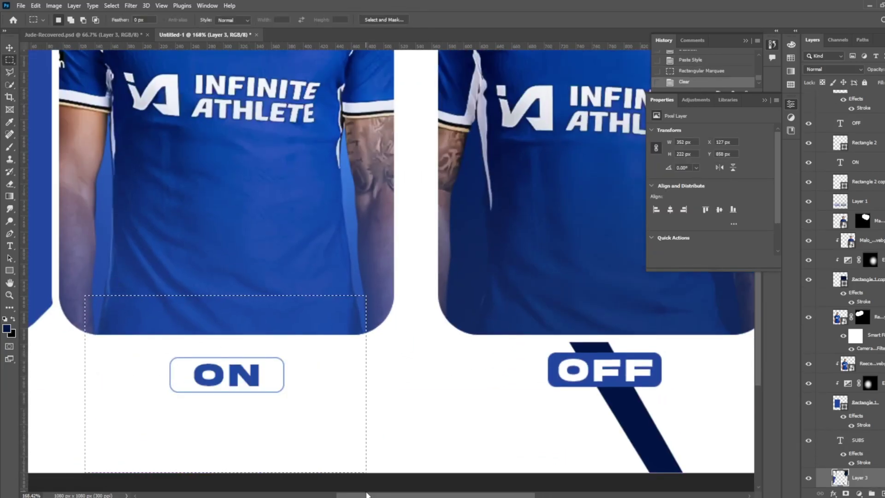
key(ctrl+d)
scroll(389, 430, down, 2)
Paint a thin navy slash strip below ON using a polygonal selection
key(l)
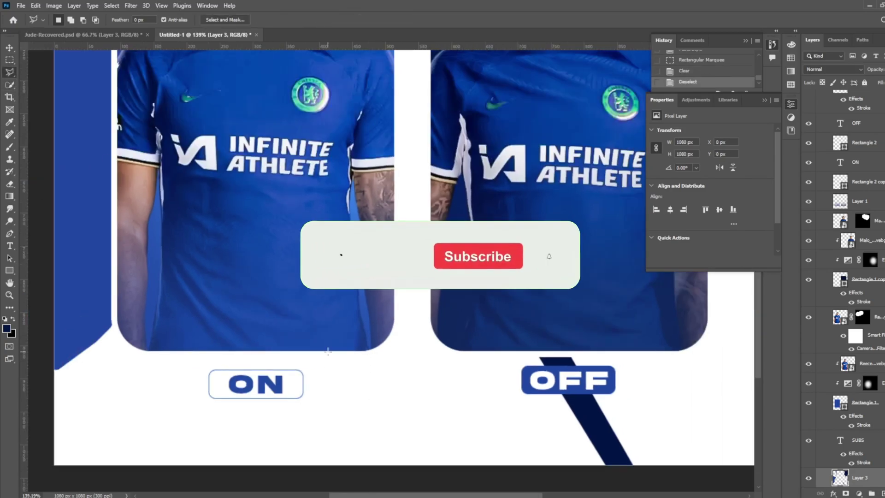
click(328, 289)
click(237, 421)
click(328, 290)
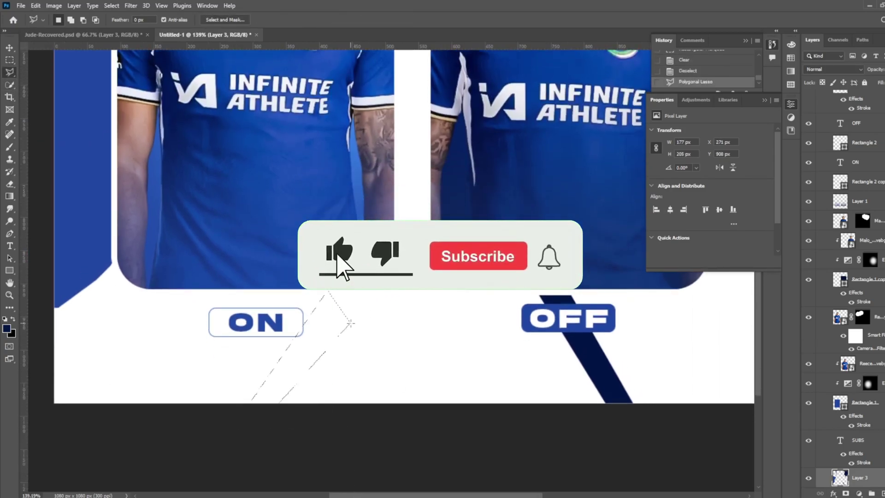
click(174, 286)
click(124, 462)
click(174, 286)
key(b)
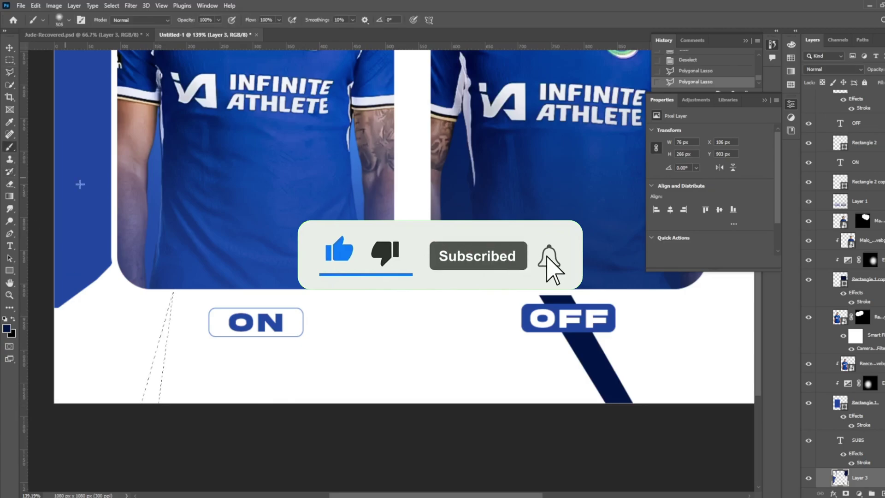
drag(79, 184, 45, 233)
key(ctrl+d)
Paint a navy accent between the cards beside the left player's arm
key(l)
scroll(316, 243, down, 2)
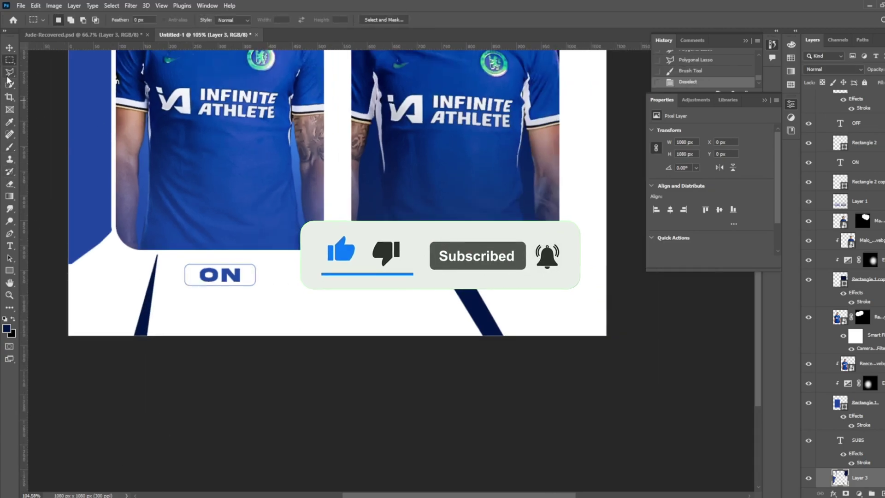
click(314, 196)
click(362, 206)
click(349, 146)
click(300, 145)
click(314, 196)
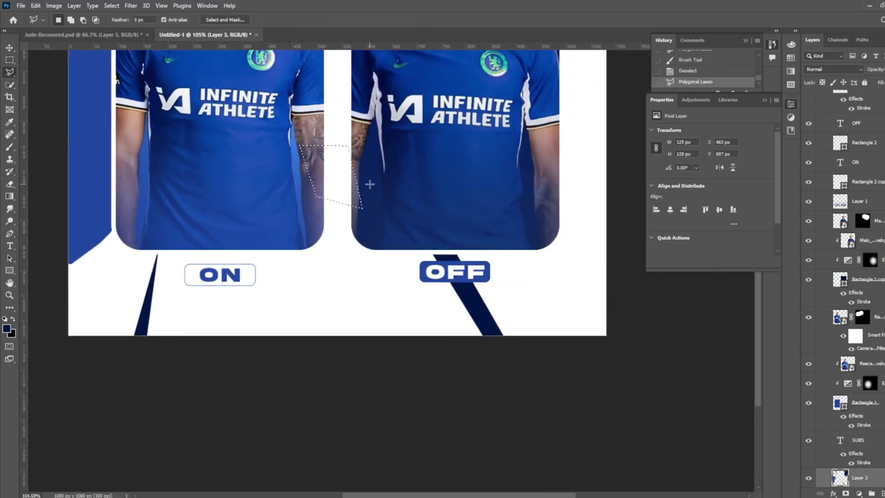
scroll(367, 183, up, 4)
key(b)
drag(318, 251, 353, 299)
key(m)
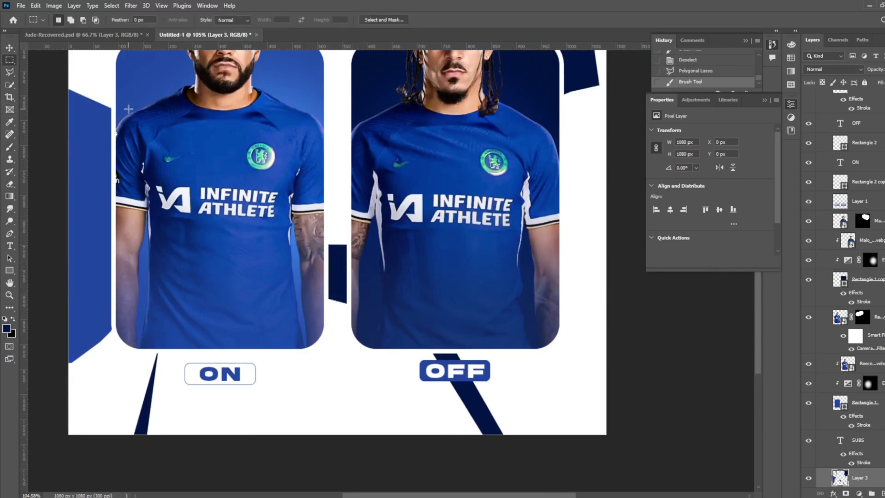
key(ctrl+d)
scroll(128, 113, up, 5)
scroll(128, 113, down, 3)
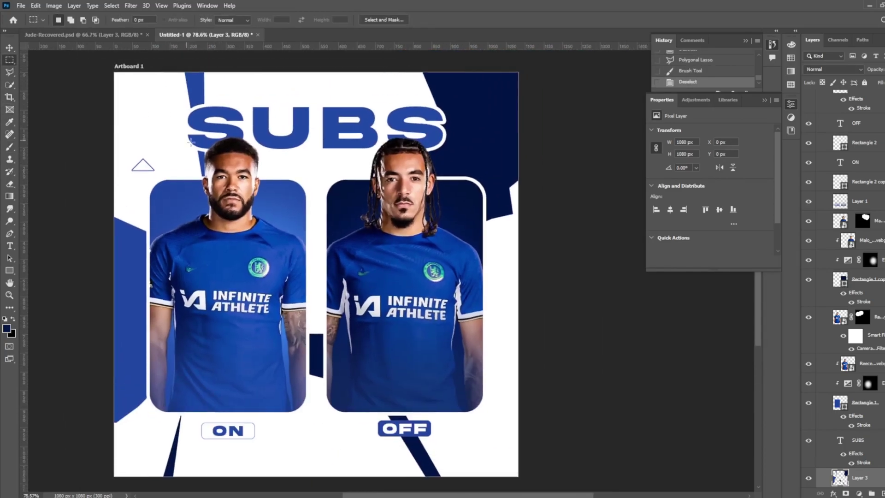
Trim part of the blue accent on the artboard's left edge into a sharper angular shape
click(11, 73)
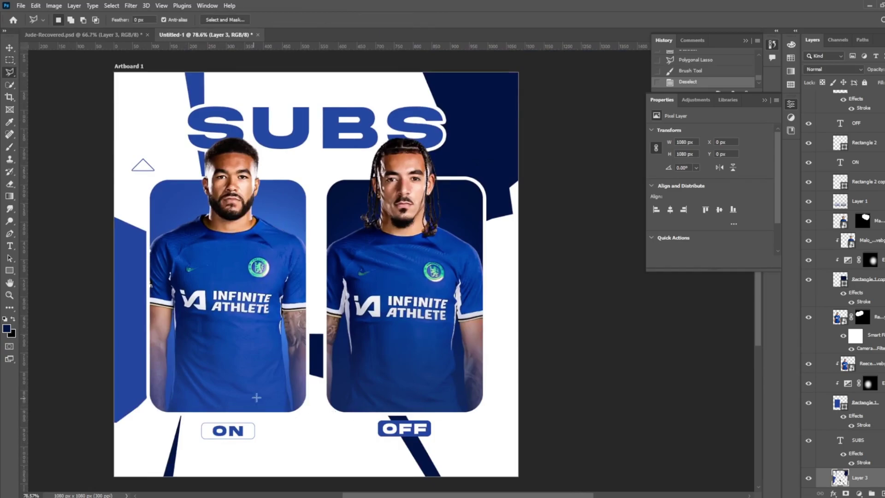
click(110, 351)
key(Return)
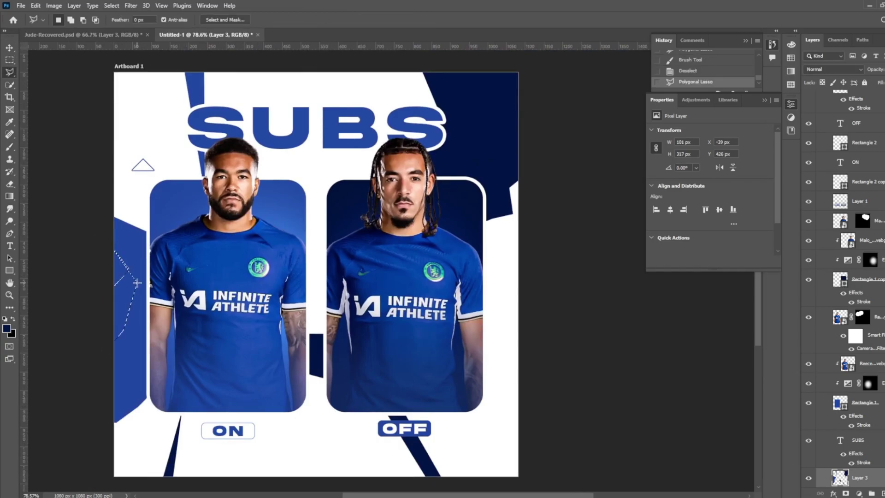
key(Delete)
key(Delete)
key(ctrl+d)
key(ctrl+z)
key(ctrl+z)
key(ctrl+z)
key(ctrl+z)
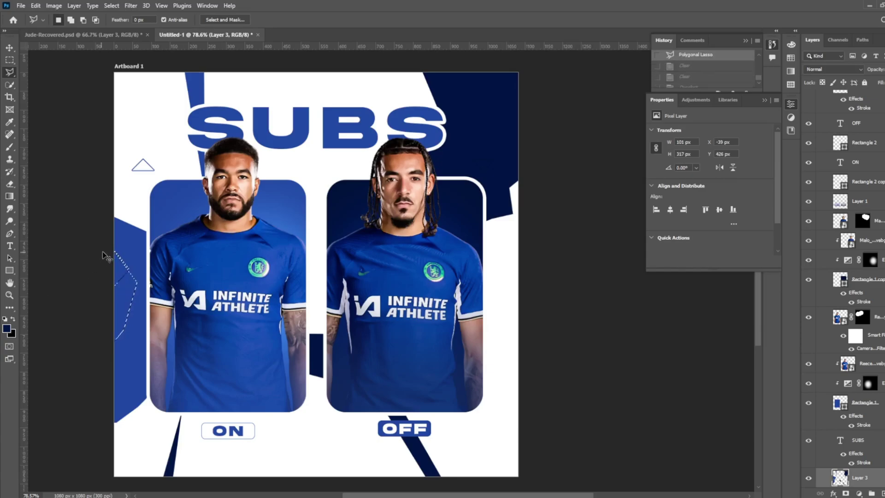
click(105, 249)
double_click(111, 344)
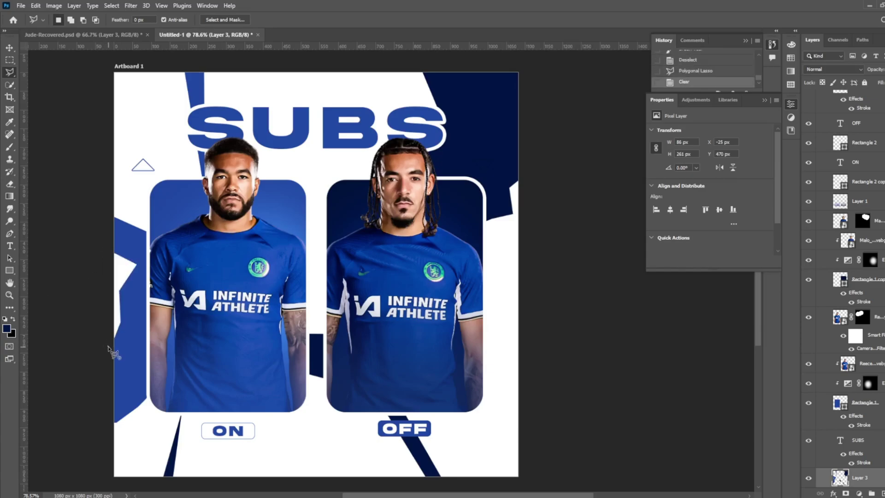
scroll(328, 350, down, 2)
scroll(328, 353, up, 3)
scroll(300, 300, up, 1)
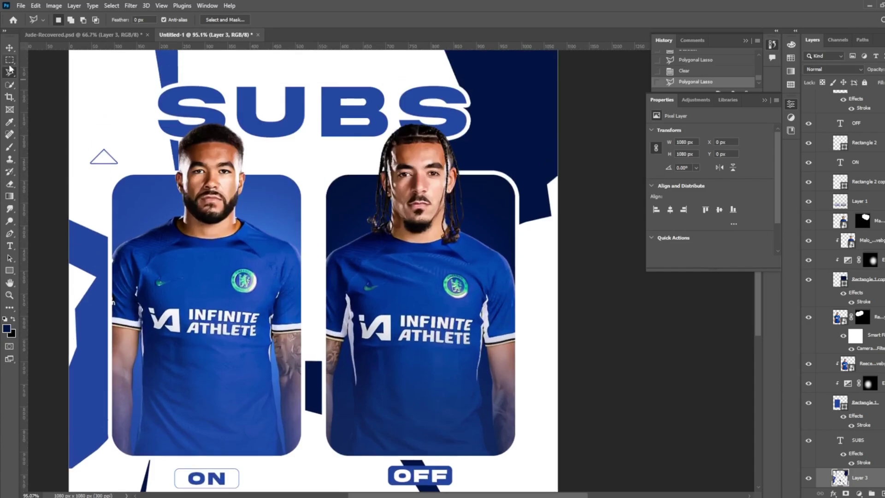
key(v)
scroll(267, 249, down, 1)
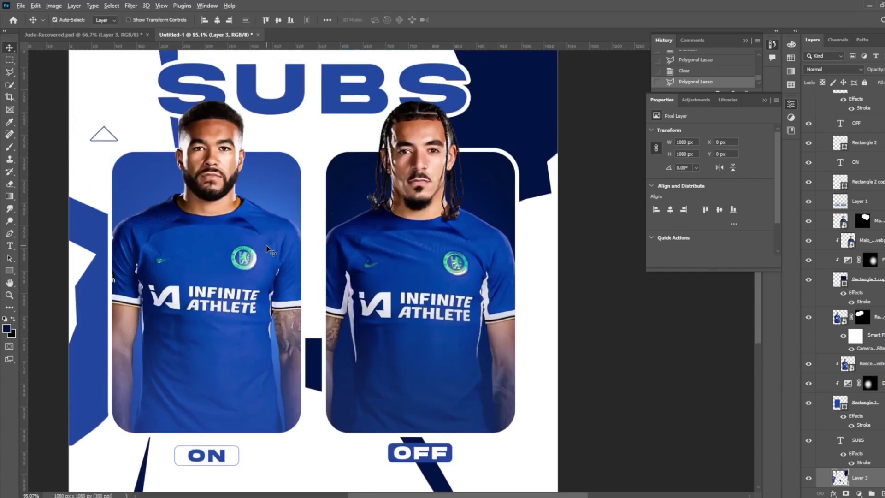
scroll(268, 249, down, 2)
scroll(267, 249, up, 1)
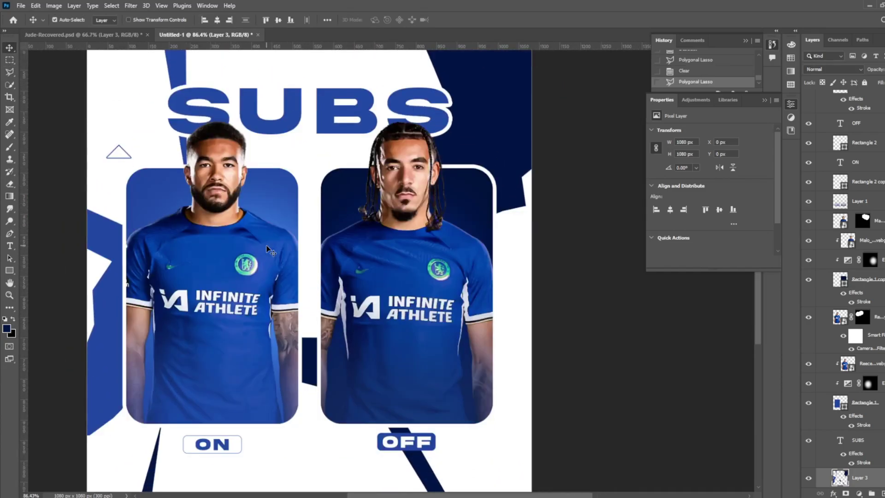
Fill a small blue circle on a new layer between ON and OFF
scroll(260, 443, up, 2)
right_click(10, 60)
click(51, 71)
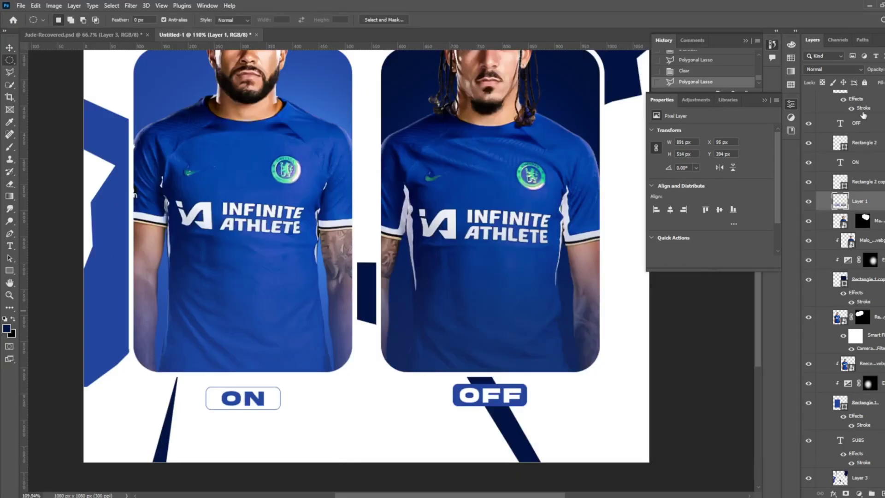
scroll(863, 115, up, 5)
click(871, 493)
drag(356, 399, 385, 429)
key(b)
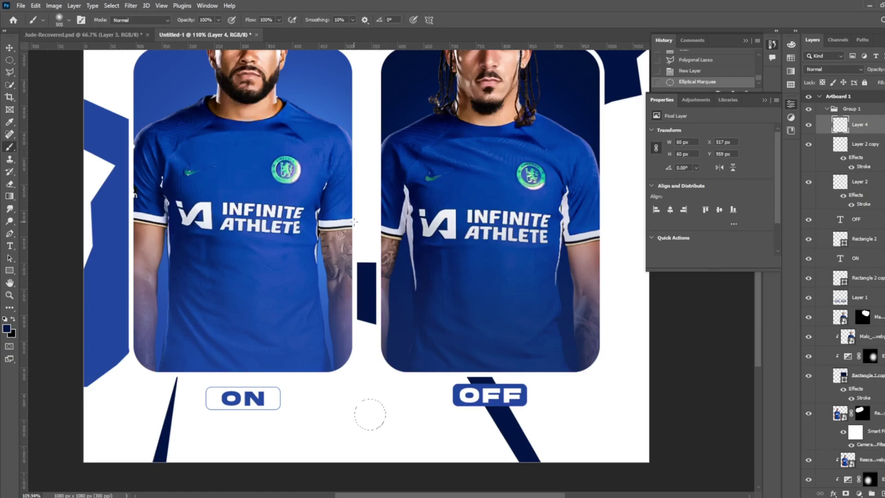
scroll(354, 222, up, 3)
scroll(354, 221, down, 4)
click(370, 391)
key(m)
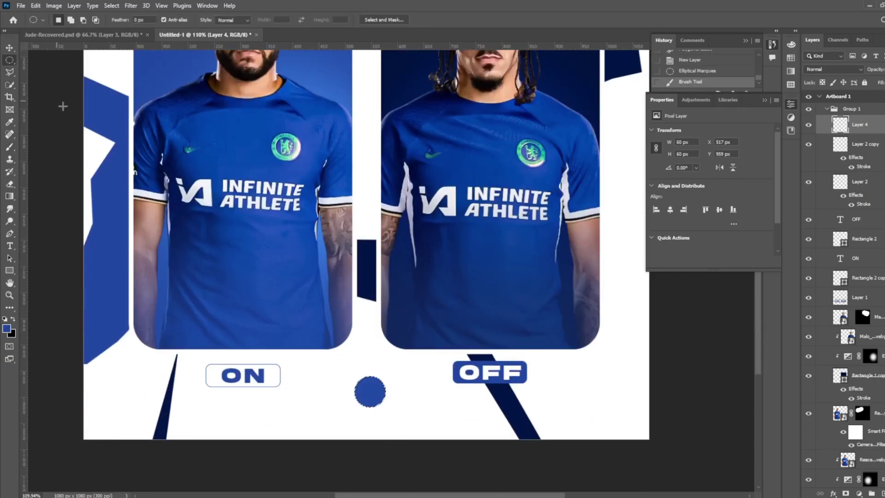
key(ctrl+d)
Resize the blue circle to 84 px and centre it horizontally on the canvas
key(ctrl+t)
drag(388, 395, 399, 395)
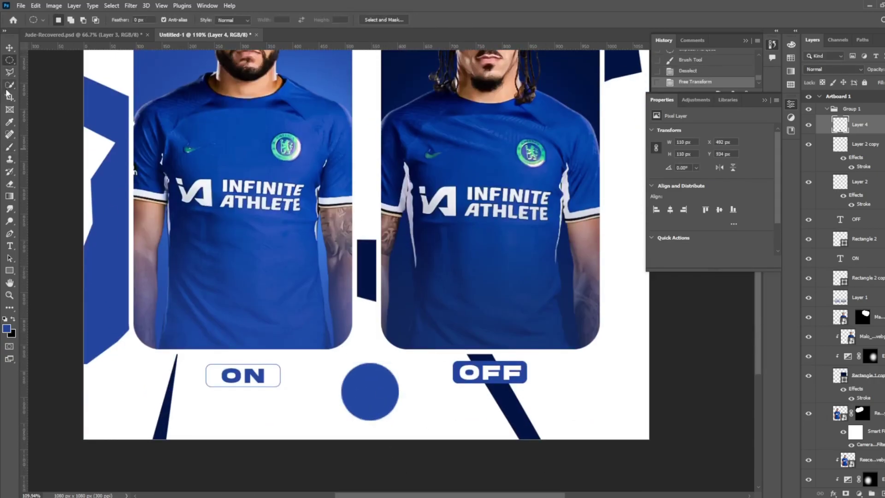
drag(373, 421, 371, 414)
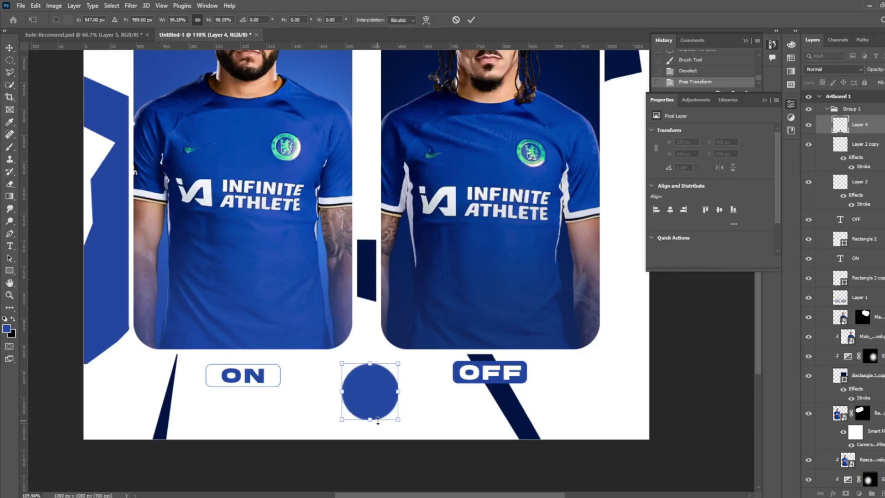
key(Return)
click(9, 47)
key(ctrl+a)
click(219, 22)
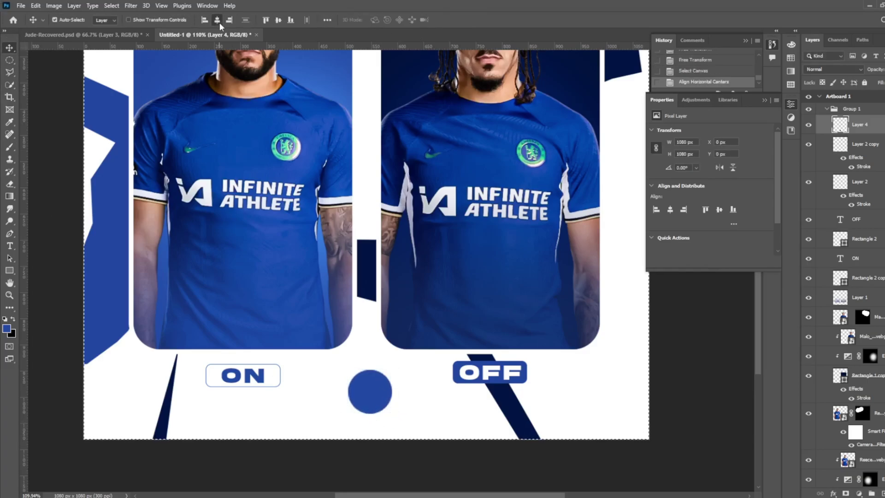
key(ctrl+d)
click(10, 60)
Add white 82' text and align it to the centre of the blue circle
key(t)
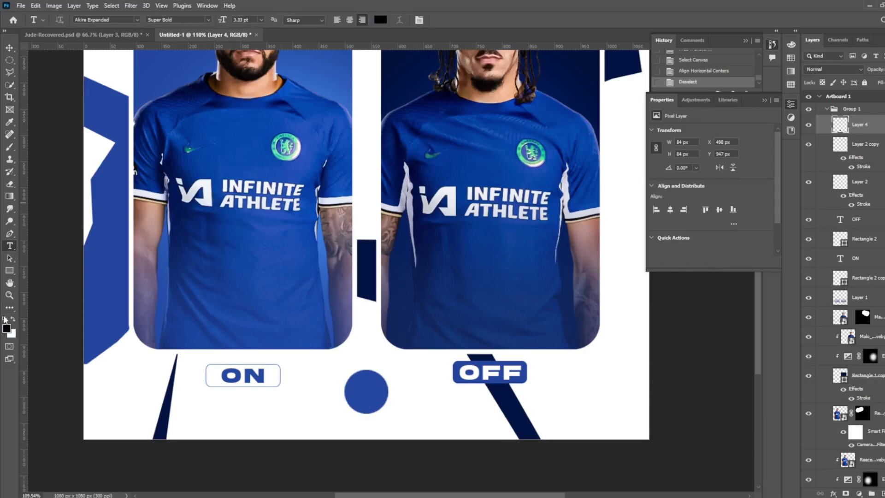
key(x)
click(361, 394)
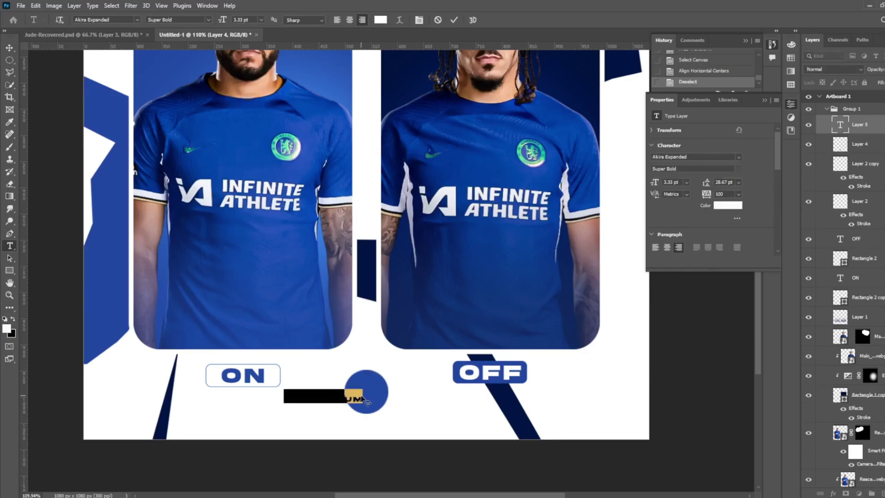
text(B)
click(9, 47)
scroll(319, 388, up, 3)
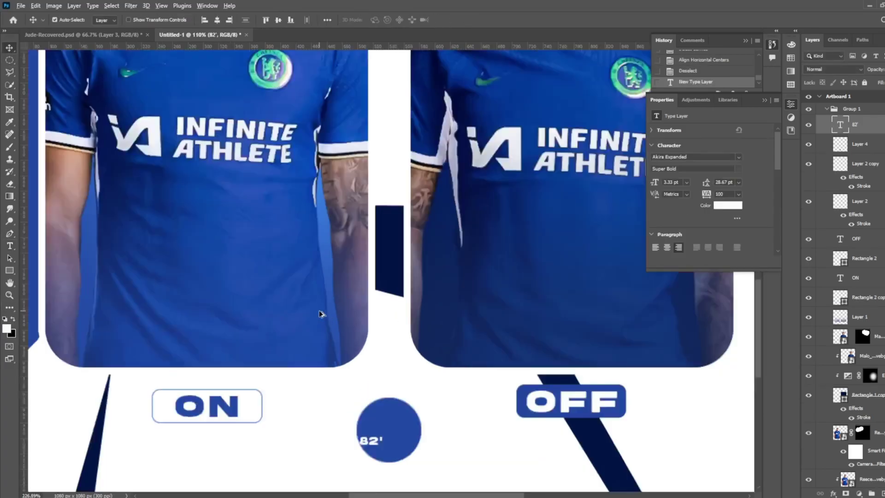
scroll(319, 389, up, 2)
drag(431, 419, 466, 397)
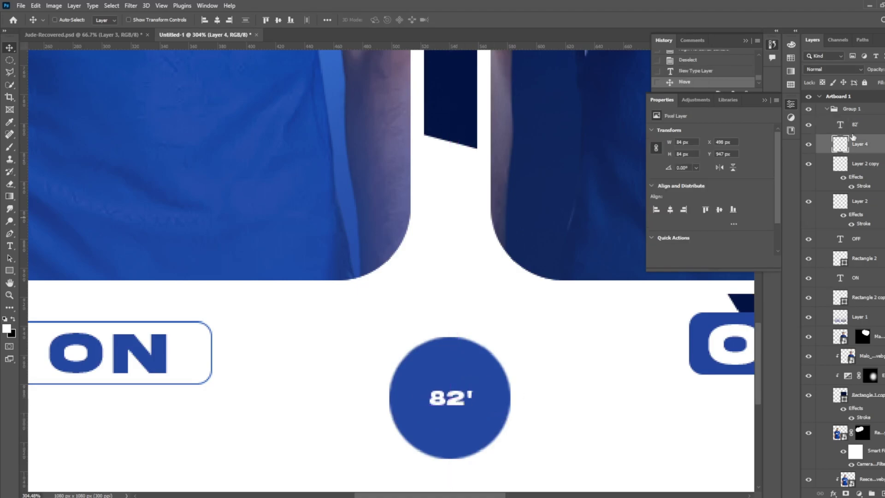
ctrl+click(840, 145)
click(276, 21)
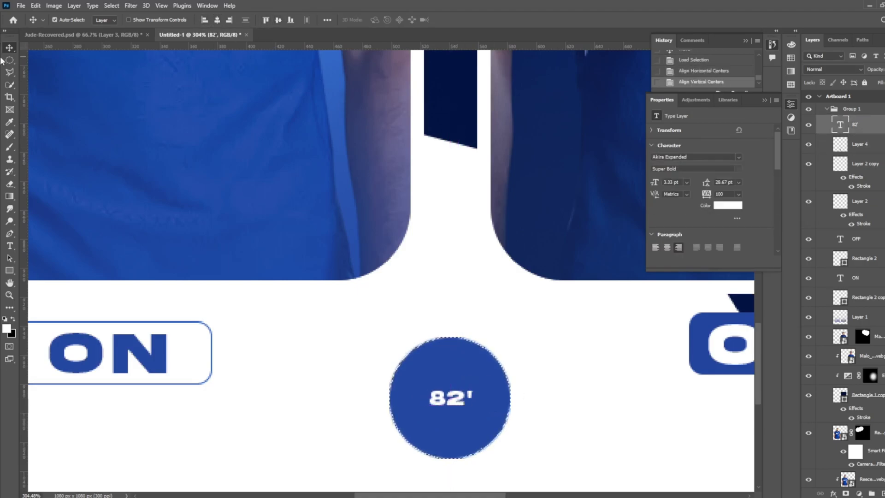
key(ctrl+d)
Enlarge the 82' text and set its font to Vanilla RavioliDemo
key(ctrl+t)
drag(472, 398, 508, 398)
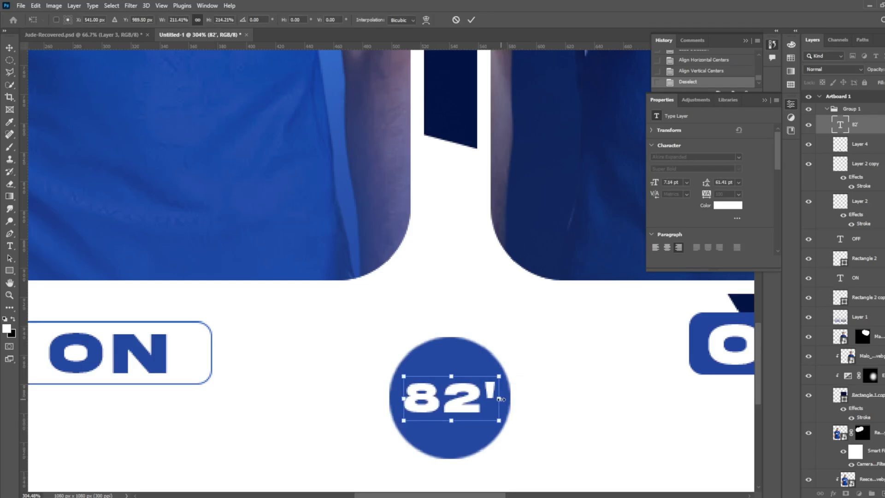
key(Return)
key(m)
click(738, 157)
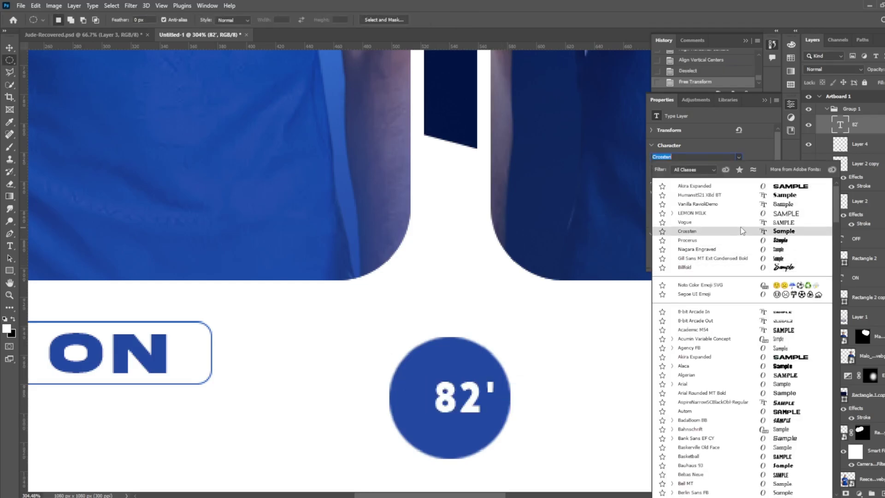
click(750, 204)
Re-centre the 82' label in the circle and scale it up slightly
key(v)
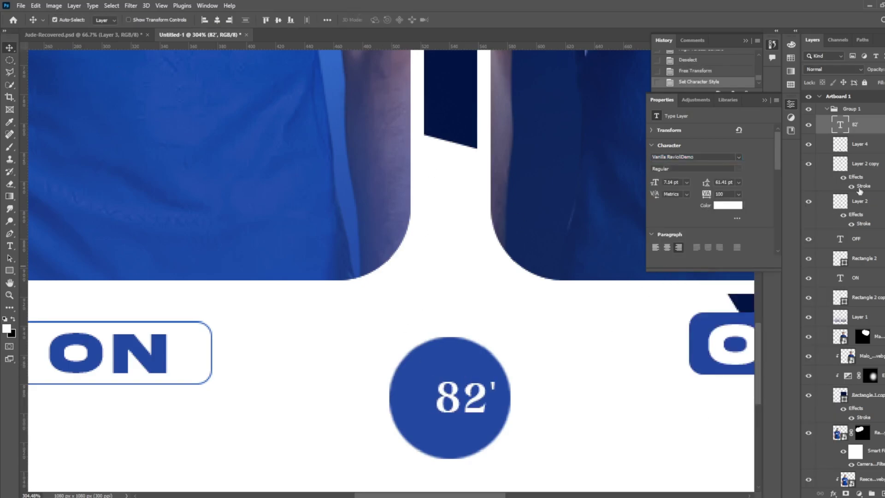
key(ctrl+a)
click(218, 21)
click(278, 21)
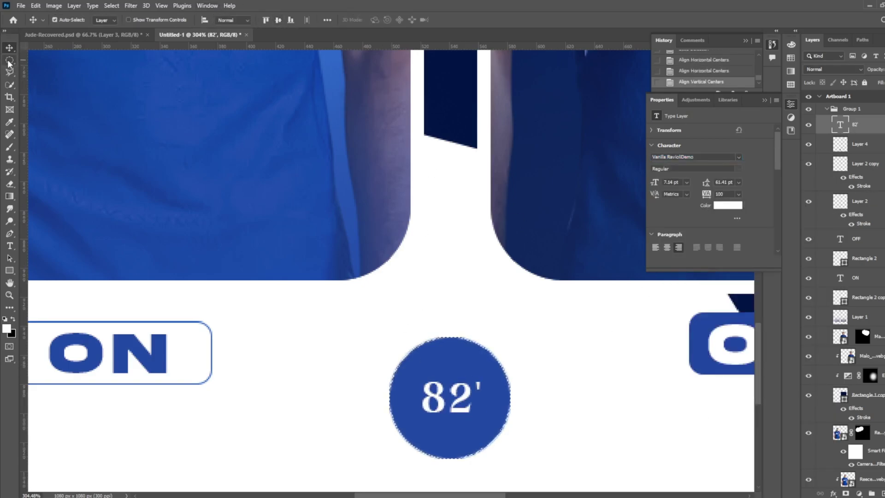
key(ctrl+d)
key(ctrl+t)
drag(483, 403, 489, 399)
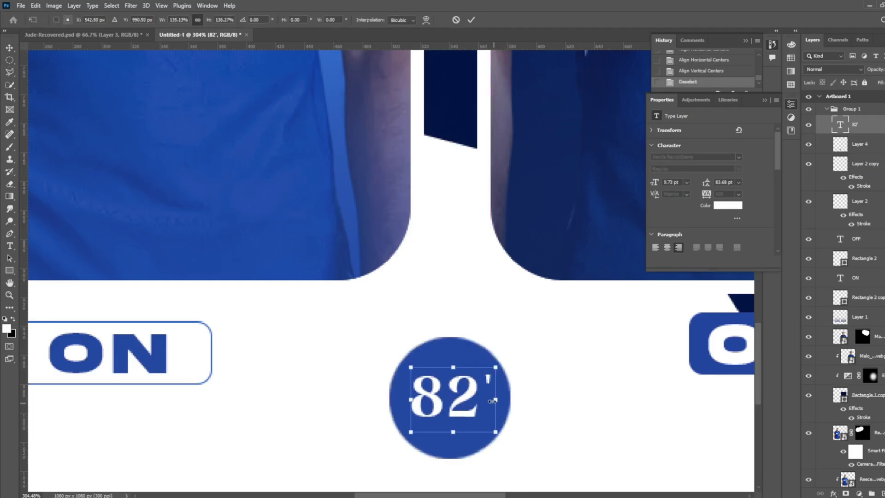
key(Return)
key(m)
scroll(490, 399, down, 5)
scroll(492, 401, down, 3)
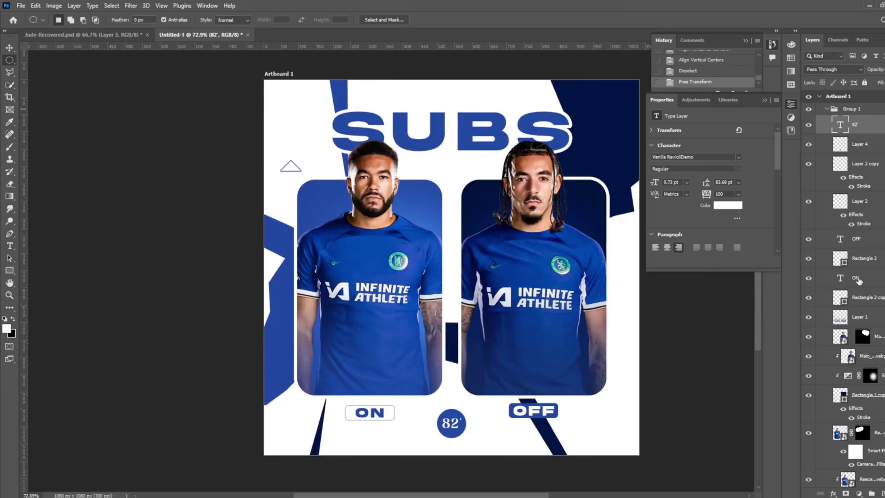
Collapse Group 1, merge its duplicate into a single layer, and launch the Camera Raw Filter
scroll(857, 346, down, 5)
scroll(834, 123, up, 5)
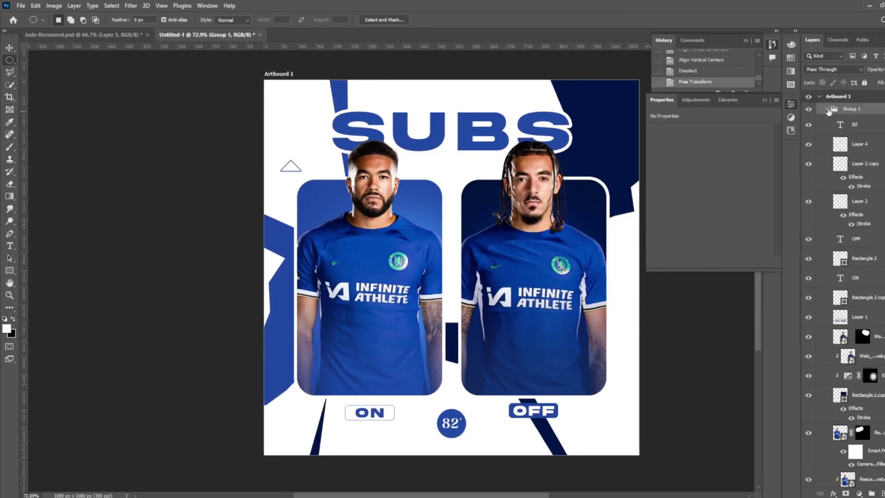
click(827, 109)
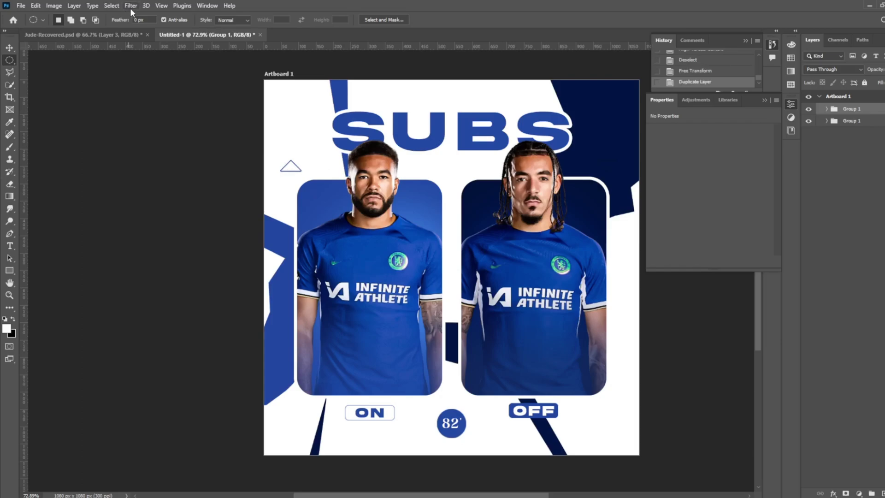
click(130, 6)
key(Escape)
key(ctrl+e)
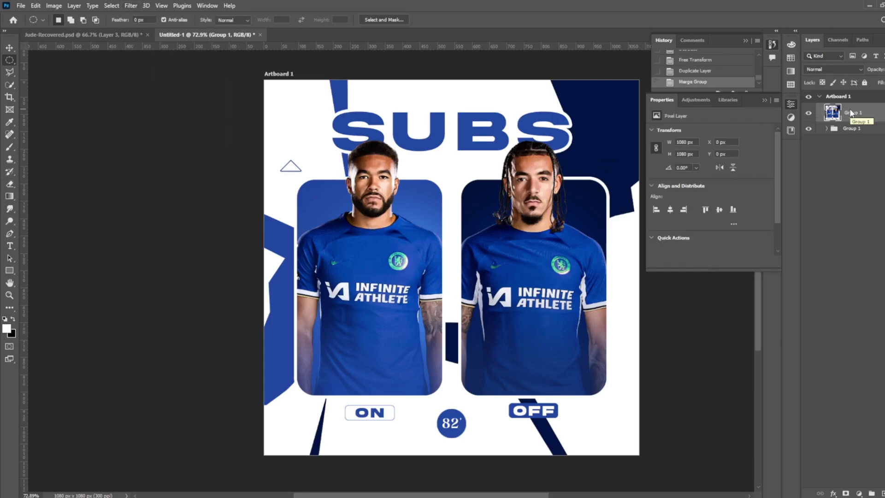
click(131, 6)
click(156, 79)
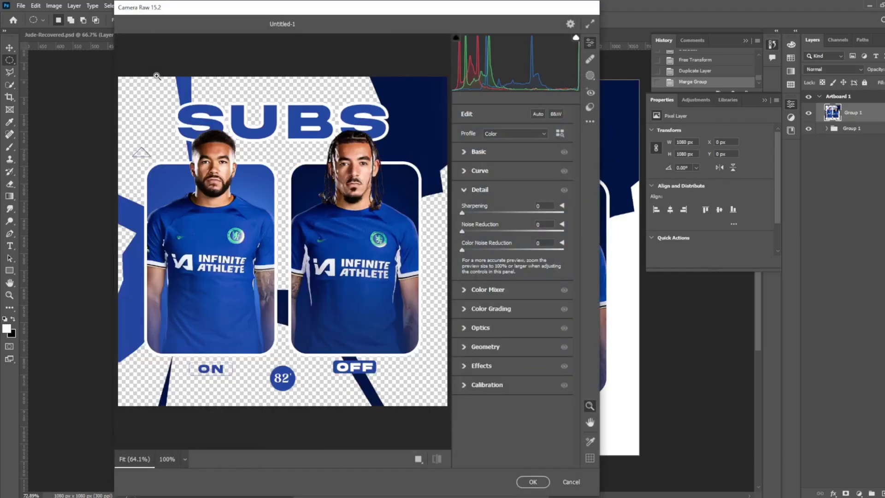
Nudge Exposure up in Camera Raw and close it
click(467, 155)
drag(473, 220, 477, 220)
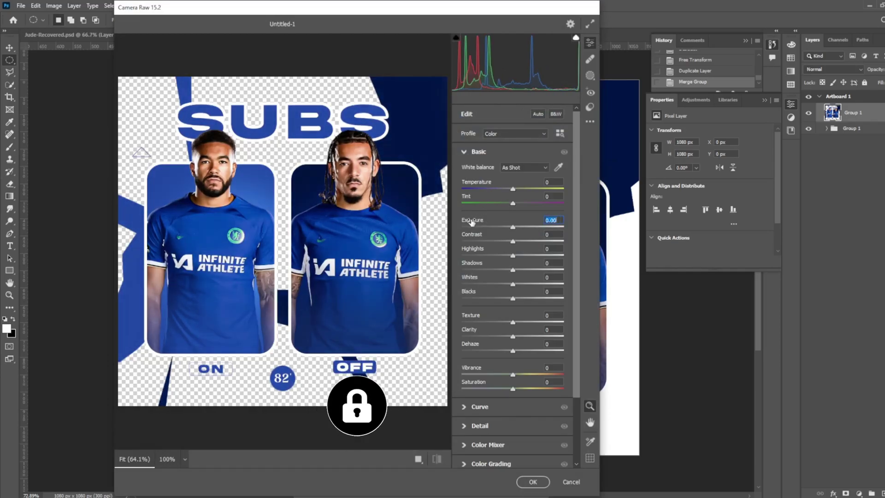
key(Return)
Merge a white Solid Color fill beneath the design, then relaunch the Camera Raw Filter
click(859, 493)
click(870, 324)
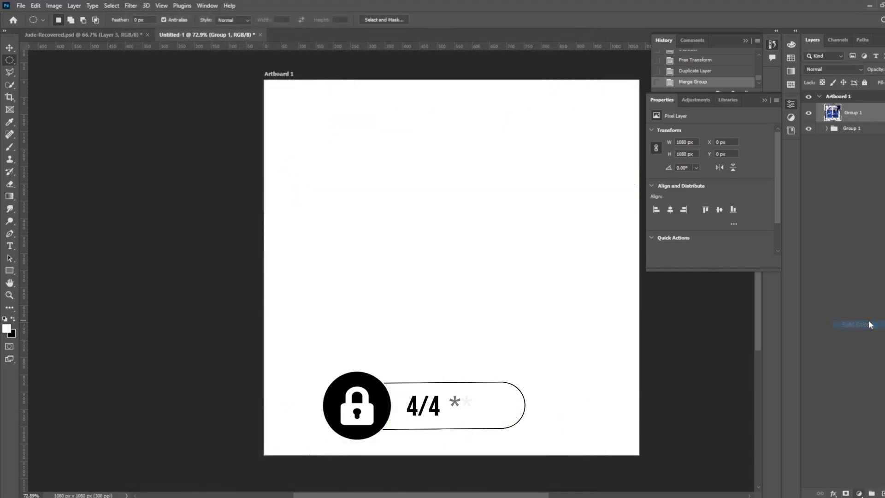
click(620, 317)
drag(870, 112, 870, 121)
key(ctrl+e)
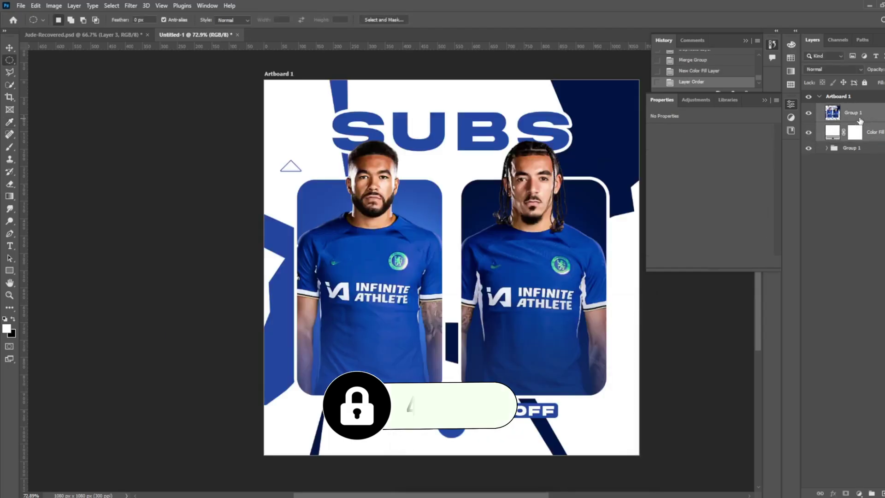
click(130, 5)
click(183, 76)
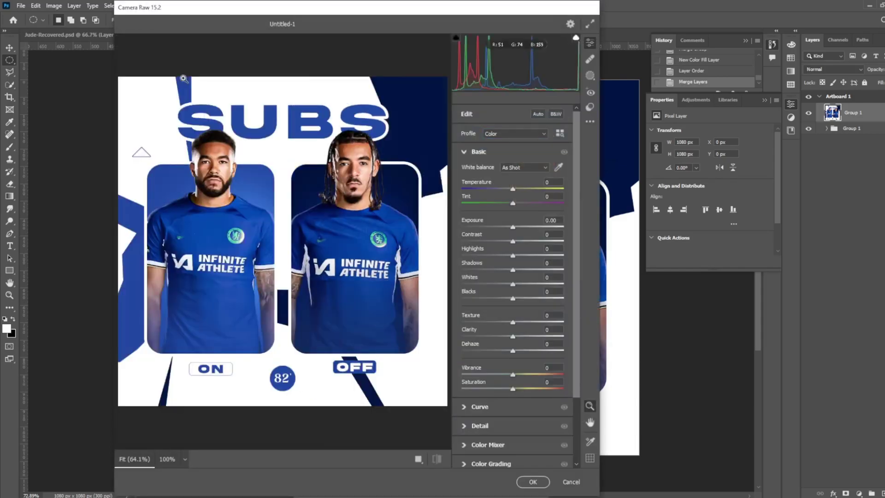
Raise exposure, contrast, texture, clarity and vibrance in Camera Raw
mouse_move(468, 236)
mouse_down()
mouse_move(472, 222)
mouse_move(484, 252)
mouse_move(467, 266)
mouse_up()
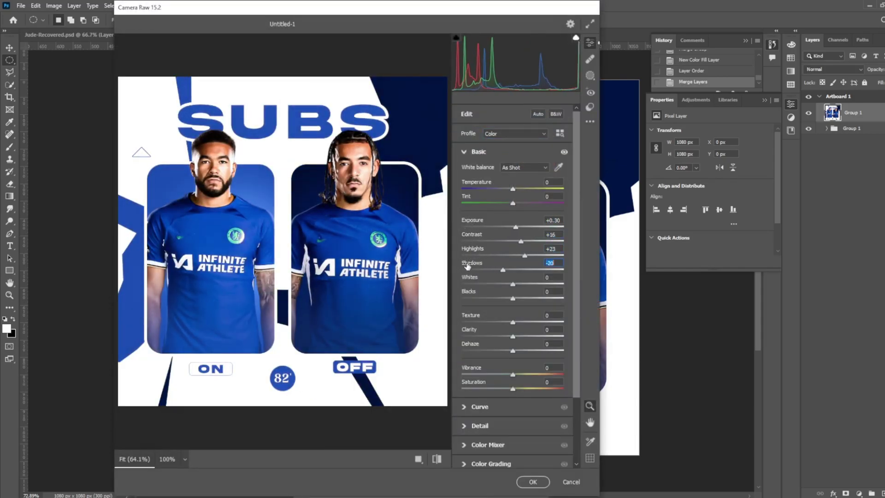
drag(470, 316, 485, 330)
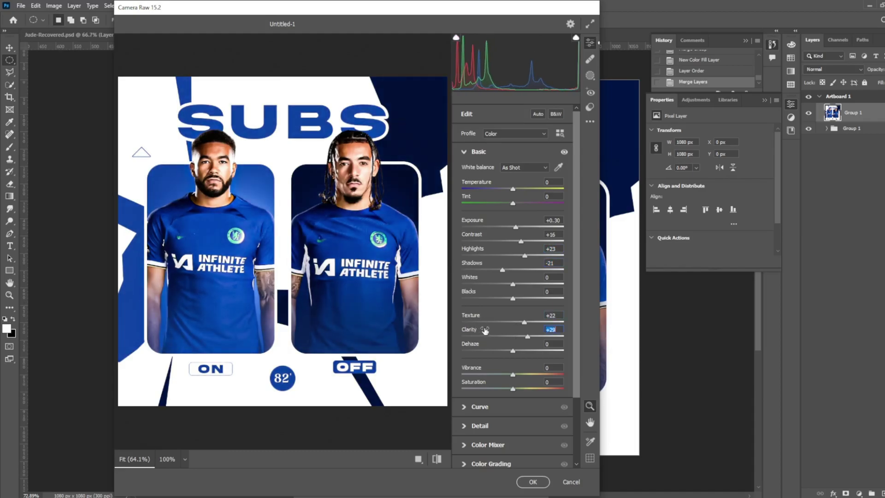
drag(481, 366, 492, 367)
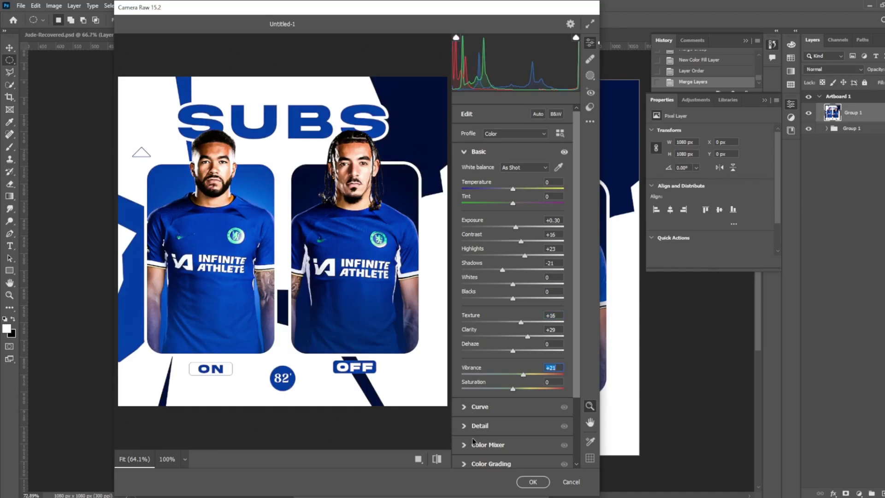
scroll(475, 429, down, 3)
Tint shadows and midtones blue, highlights purple, and raise Blue Primary saturation
click(487, 380)
drag(482, 370, 477, 375)
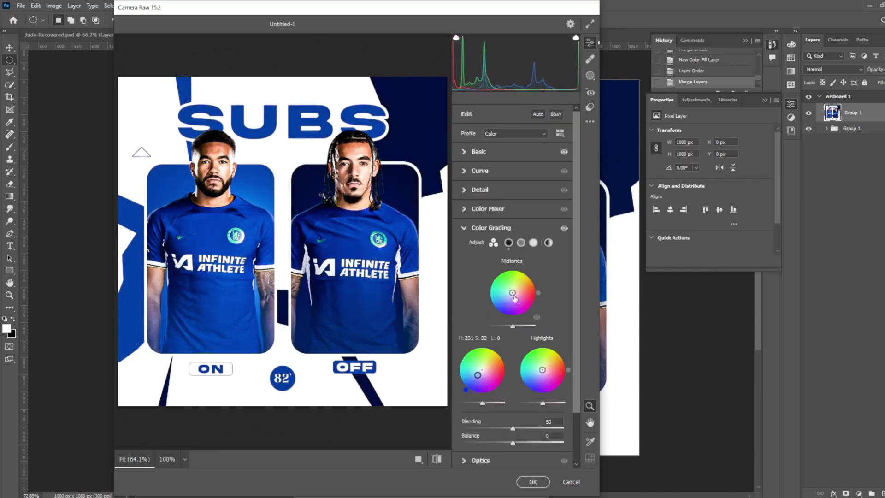
drag(515, 298, 513, 303)
mouse_move(542, 369)
mouse_down()
mouse_move(542, 381)
mouse_move(542, 372)
mouse_up()
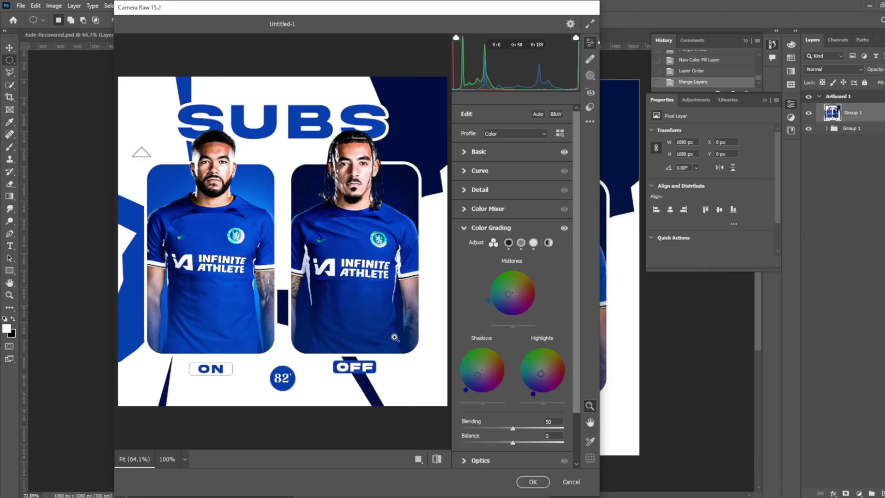
scroll(566, 366, down, 3)
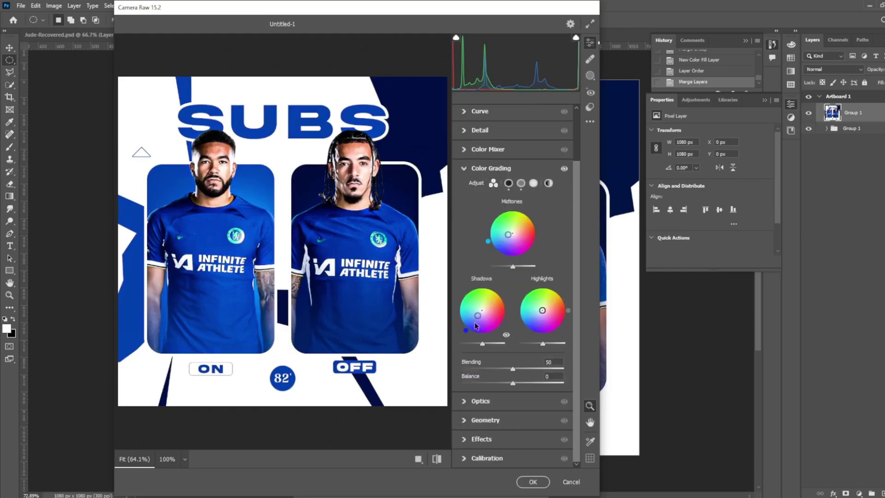
drag(477, 315, 478, 314)
click(481, 439)
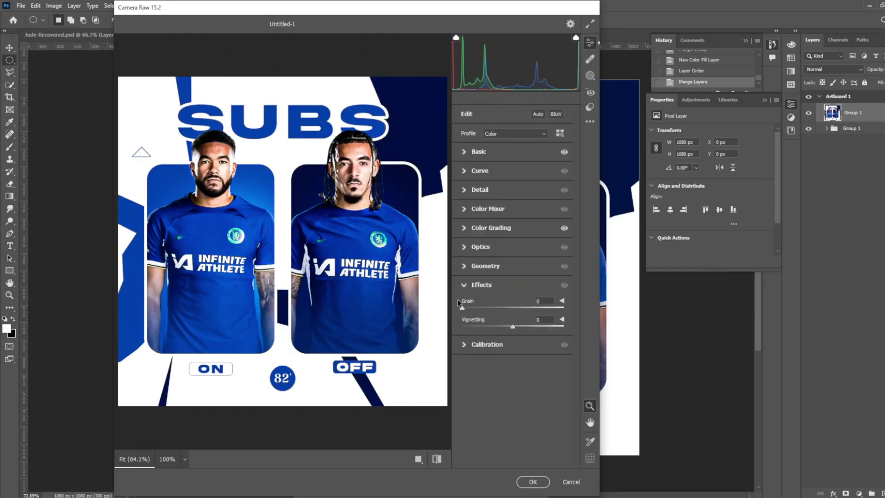
click(459, 346)
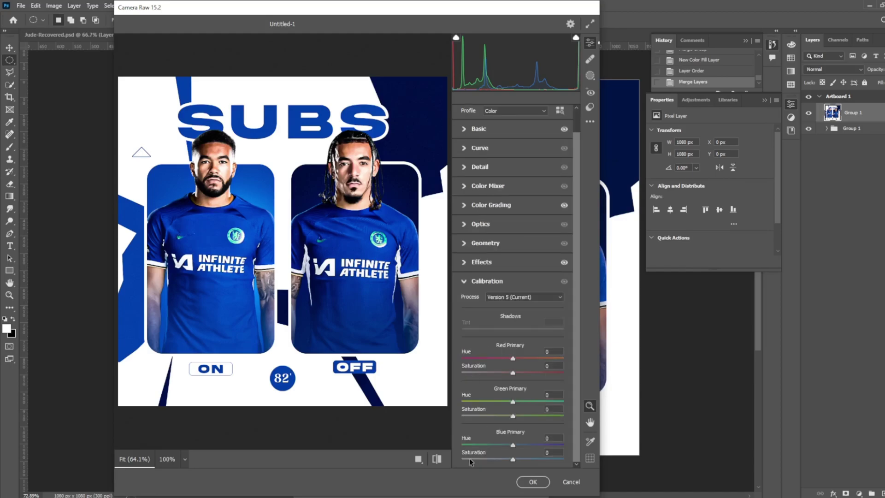
drag(470, 452, 486, 453)
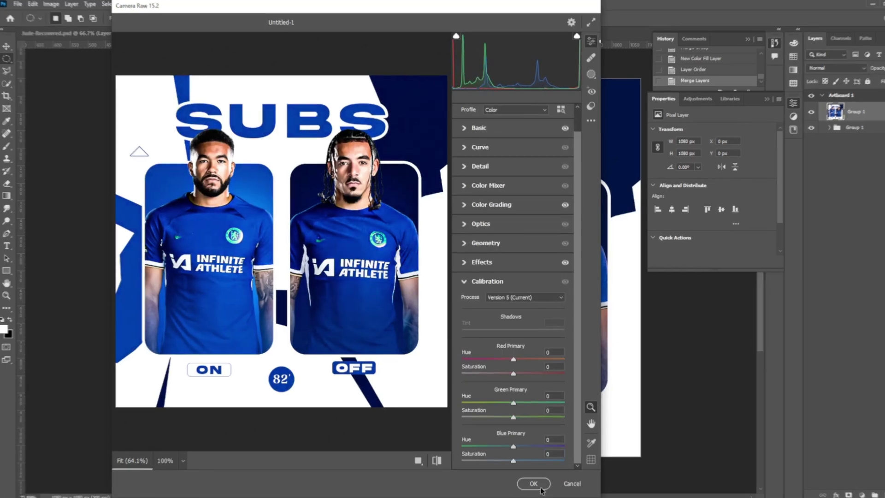